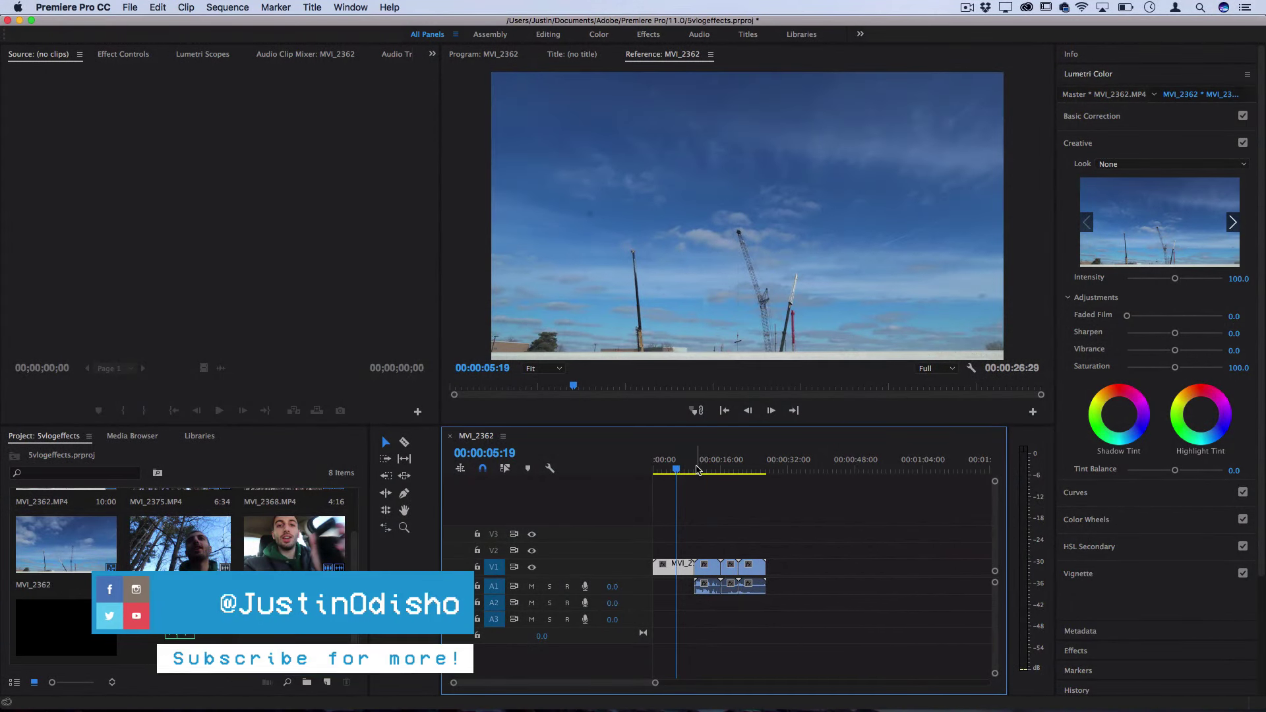
Step: Create a new Default Still title named Title 01
left_click_drag(698, 470, 672, 476)
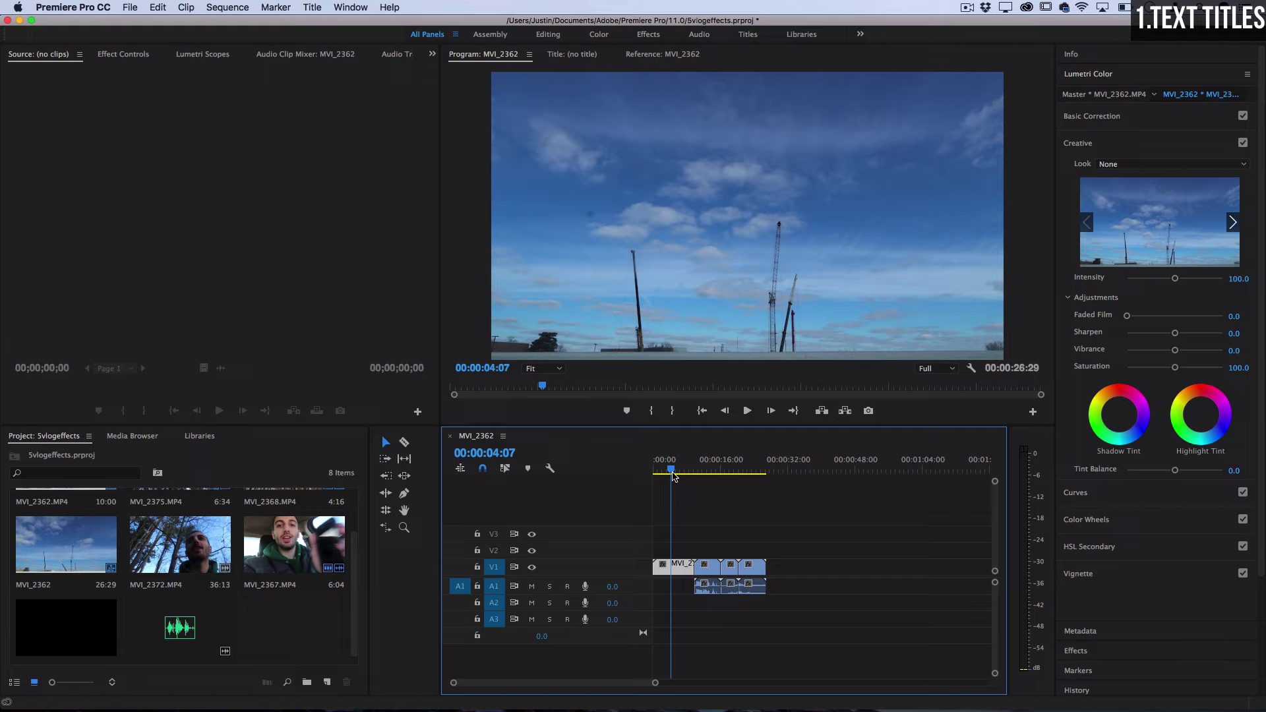
left_click(308, 7)
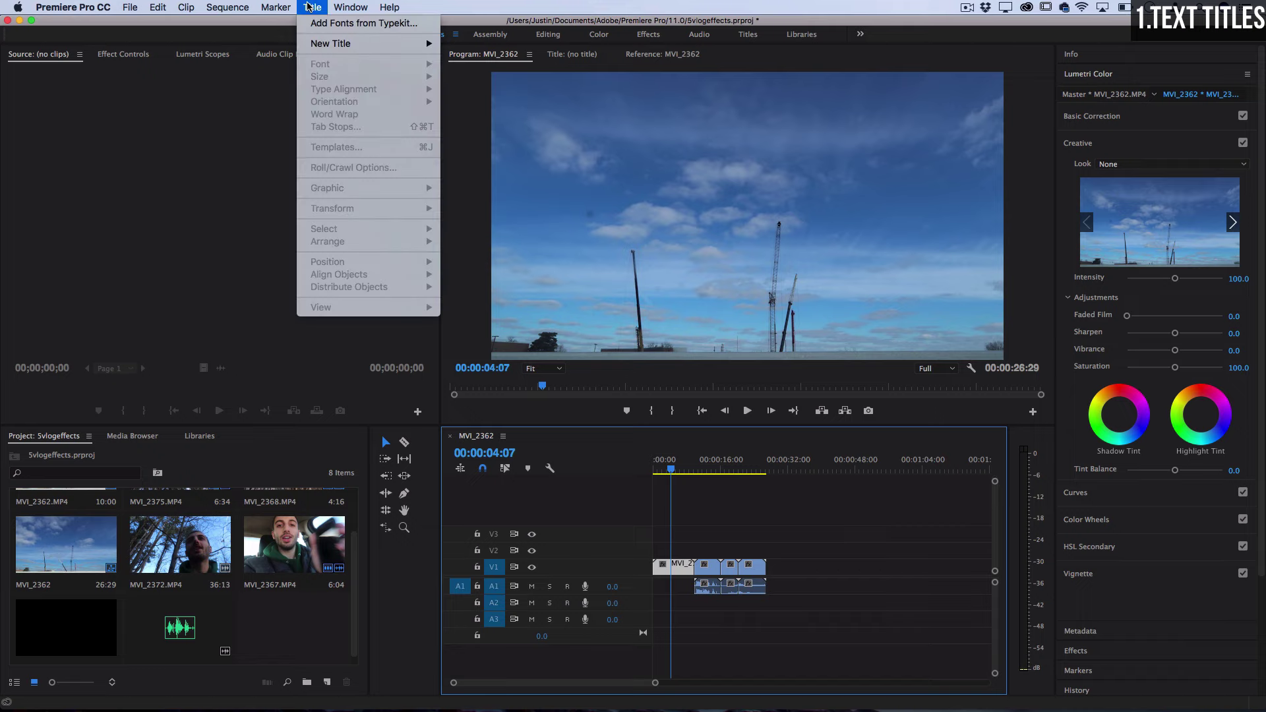
mouse_move(335, 47)
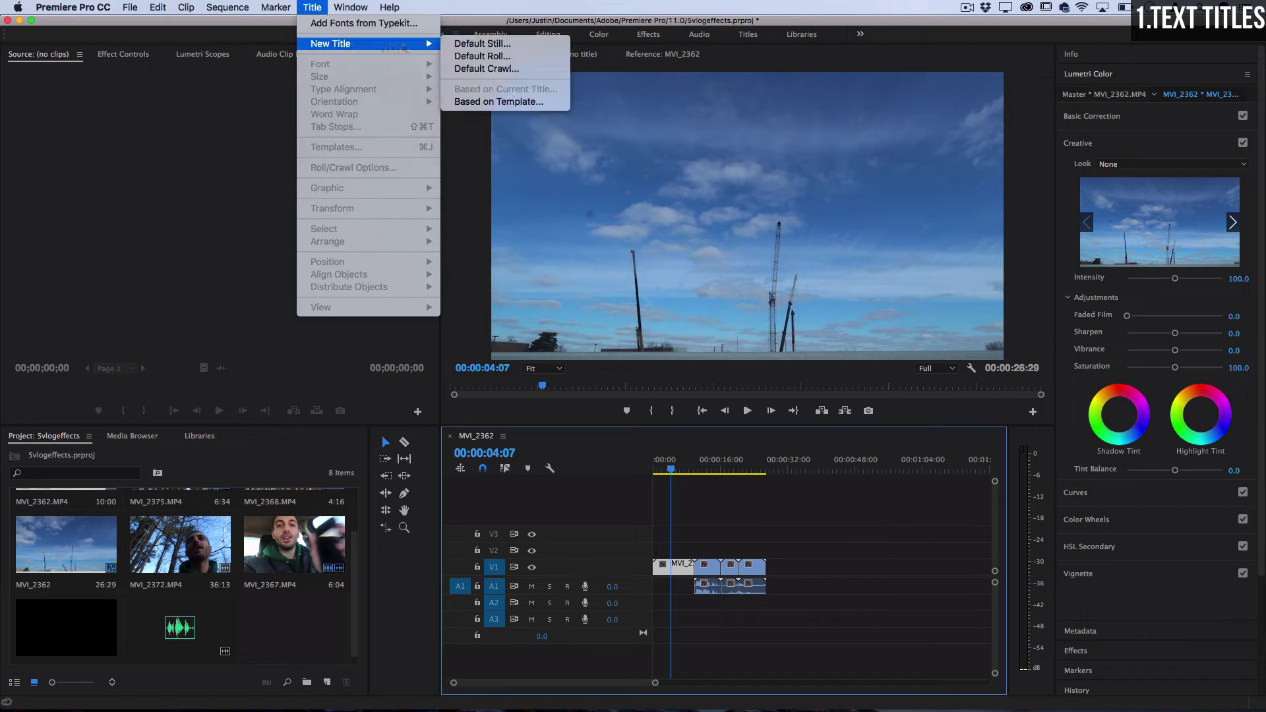
left_click(485, 45)
key("Return")
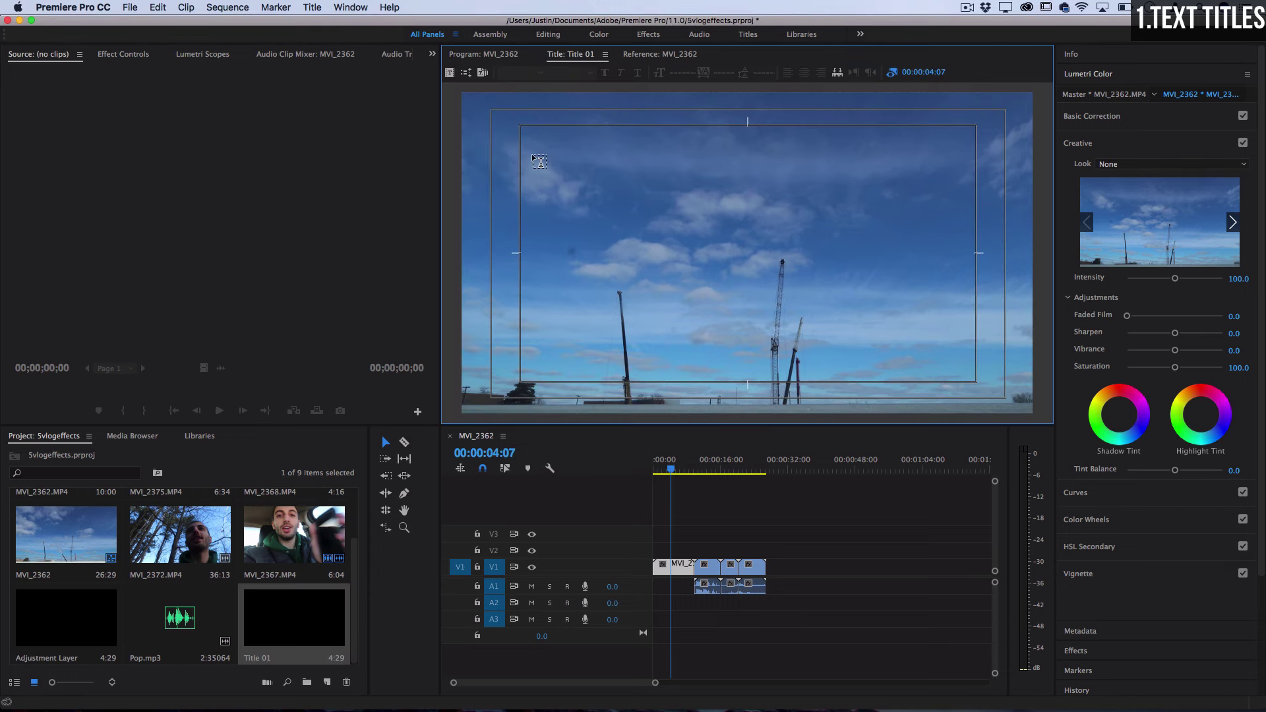
Step: Type the credit 'Edited by' followed by the editor's name in the title frame
left_click(609, 255)
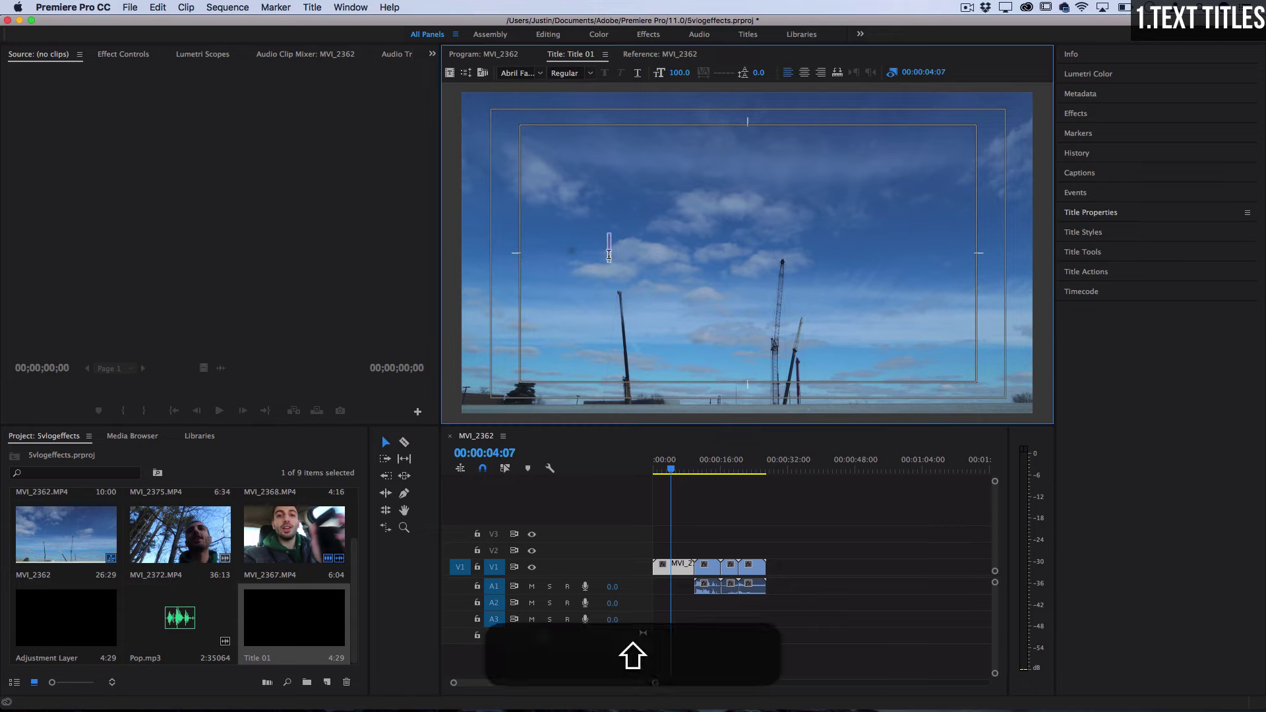
type("Edited by Justin Odisho")
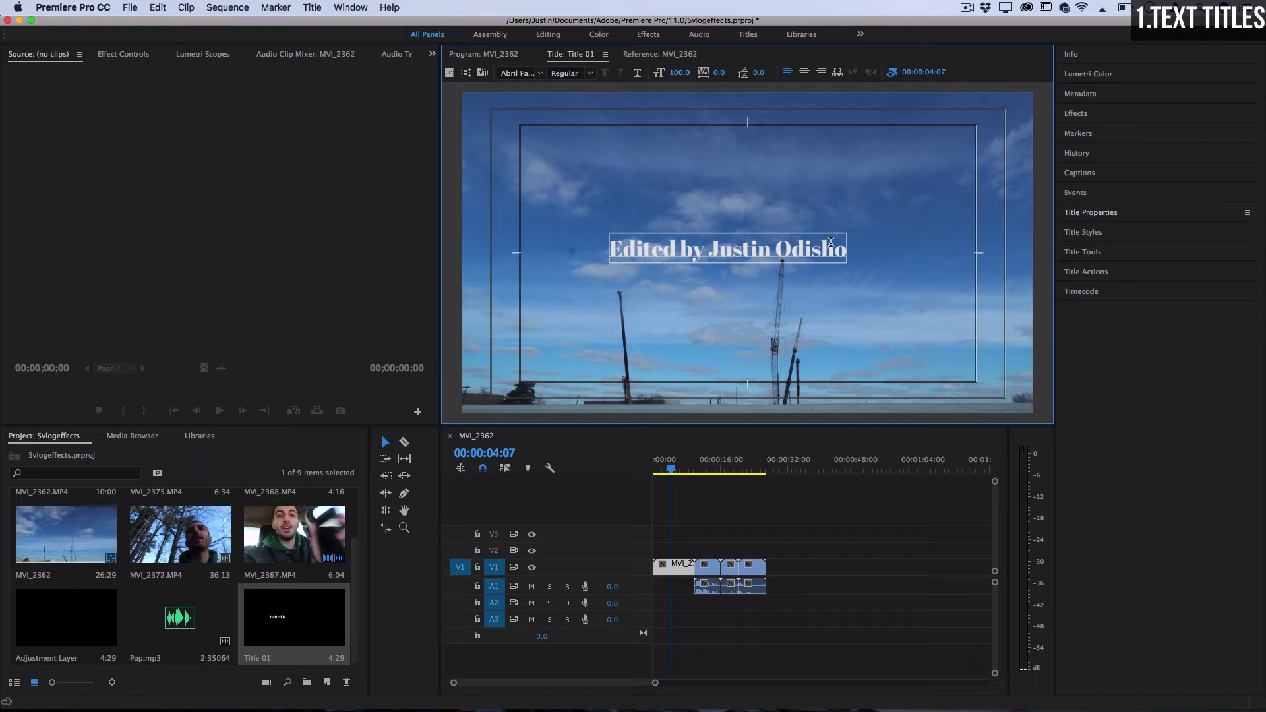
left_click_drag(610, 239, 887, 257)
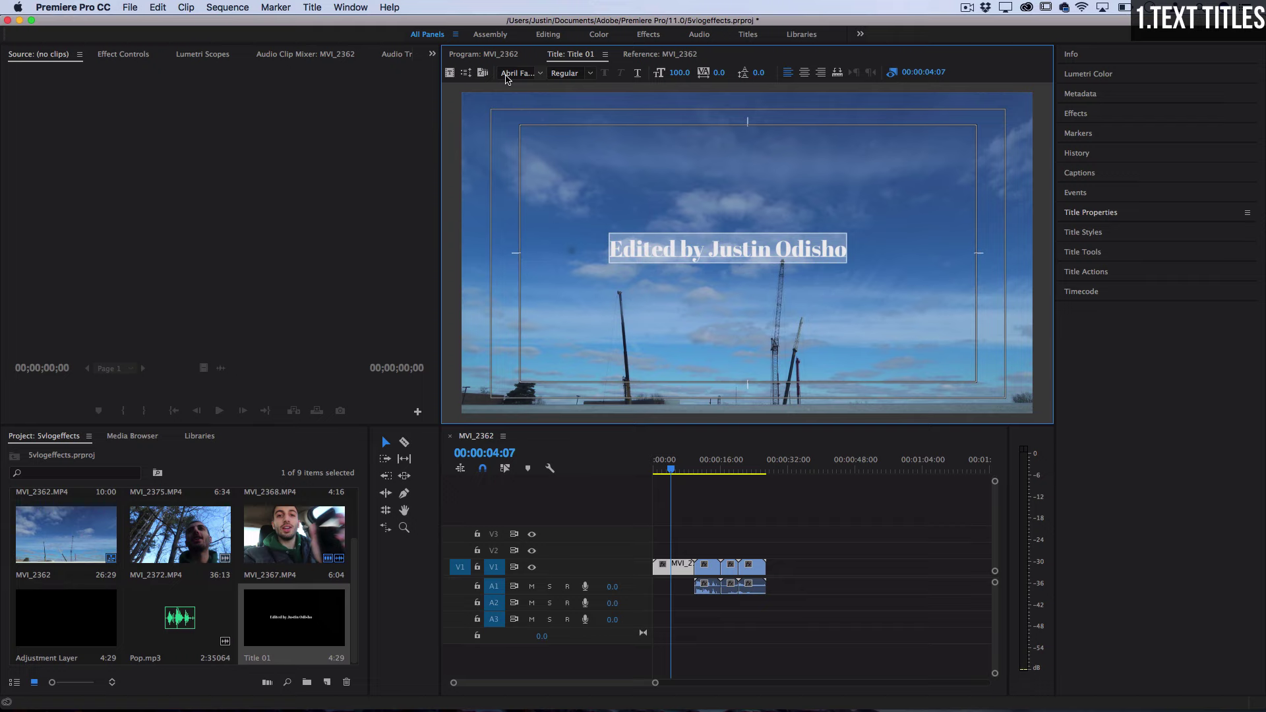
left_click(506, 74)
Step: Set the credit font to Bebas Neue and widen its tracking to 41
left_click(1097, 217)
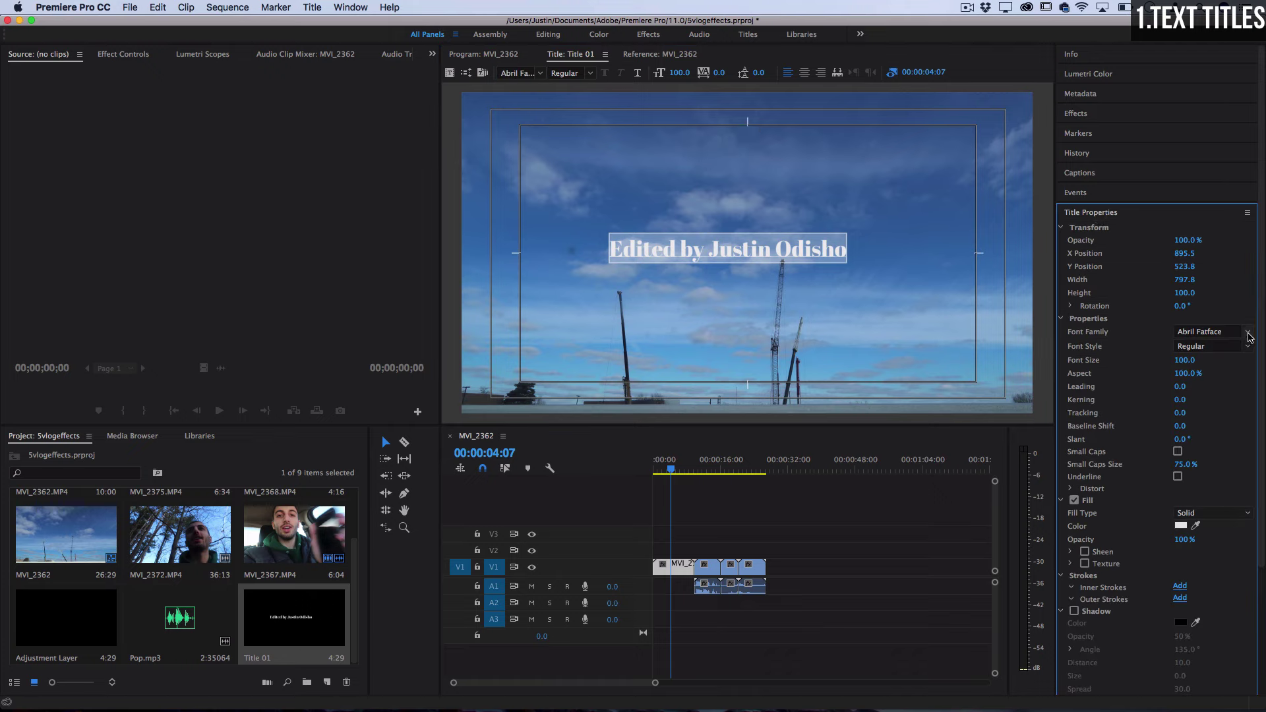
left_click(1247, 334)
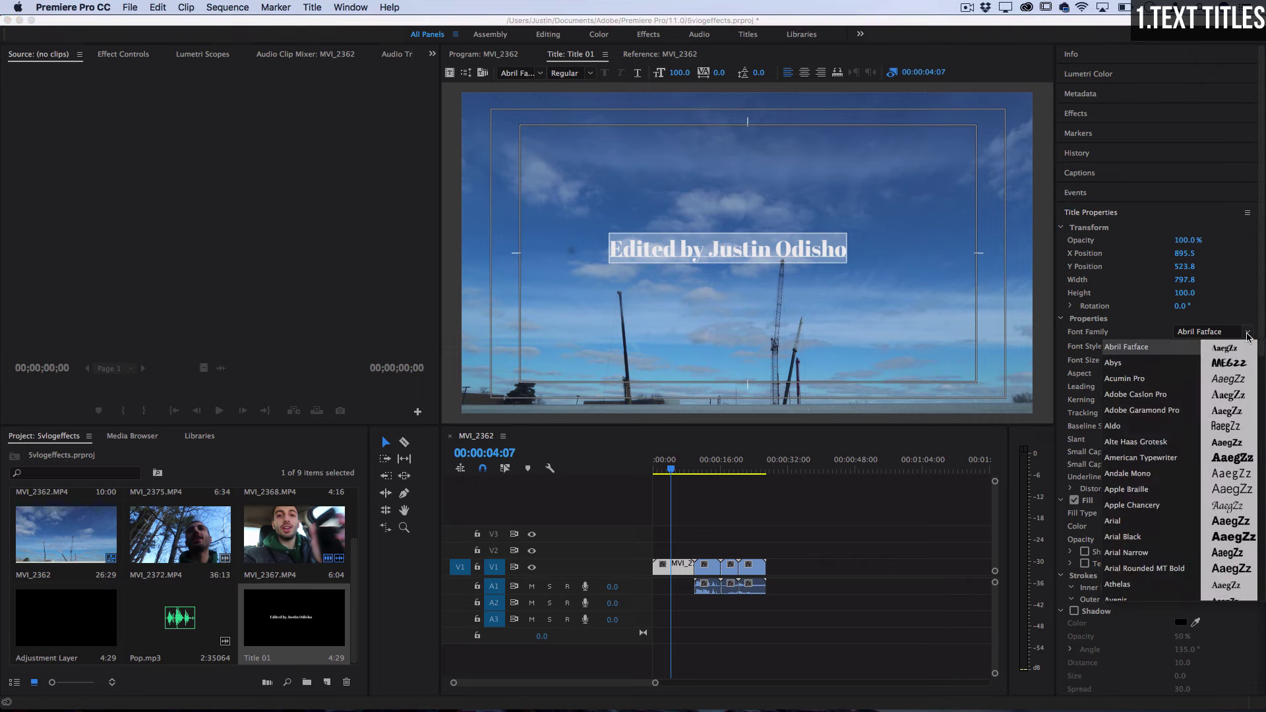
left_click(1233, 367)
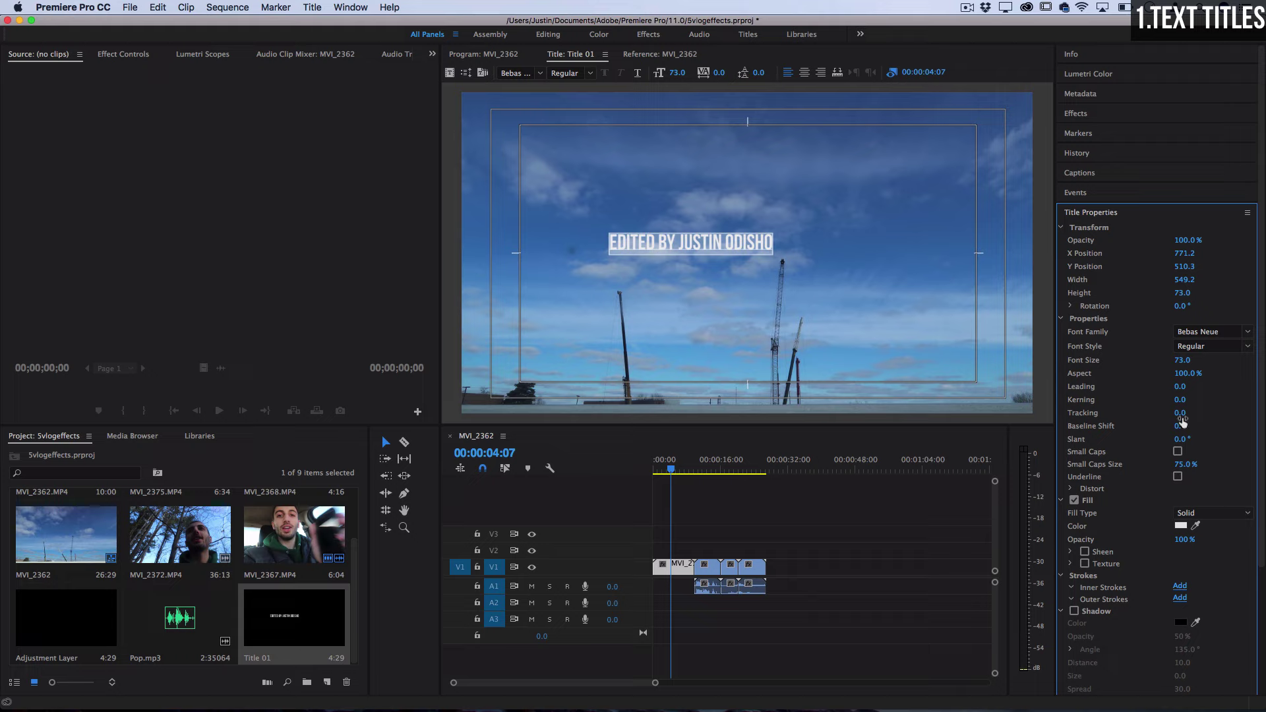
left_click_drag(1181, 413, 1185, 412)
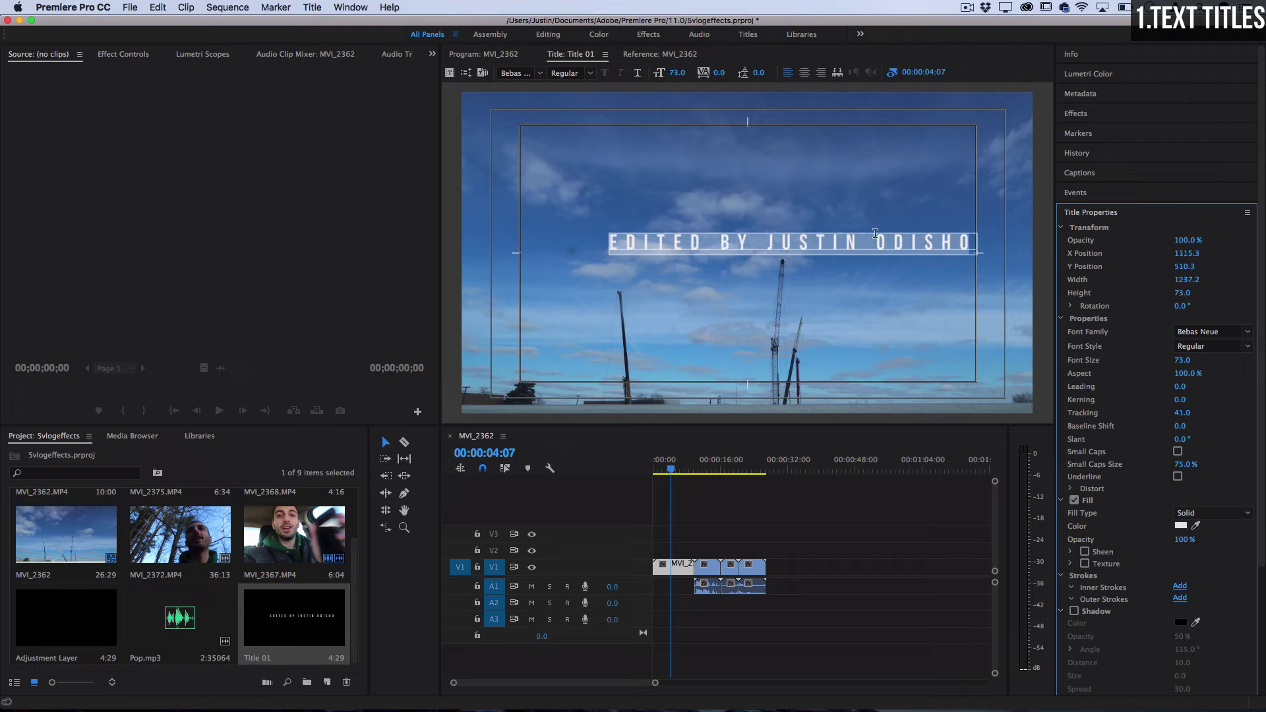
Step: Centre the credit text vertically and horizontally in the frame
left_click(1110, 212)
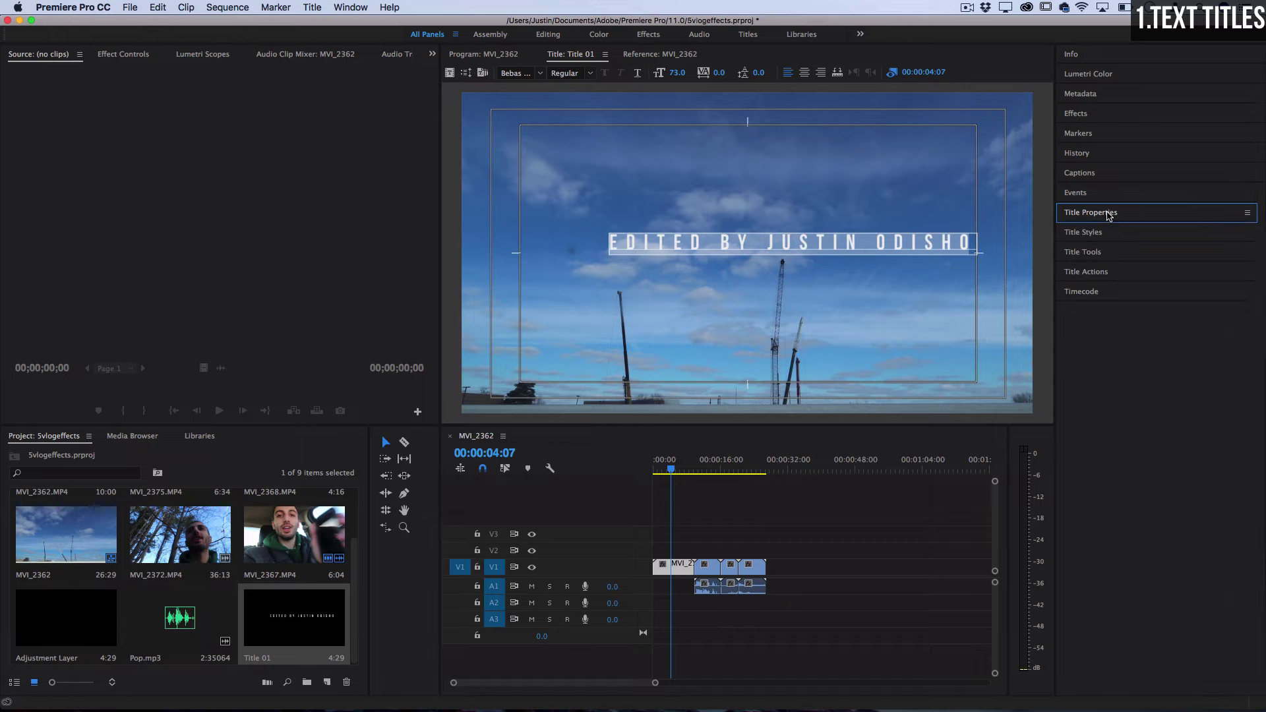
left_click(1099, 276)
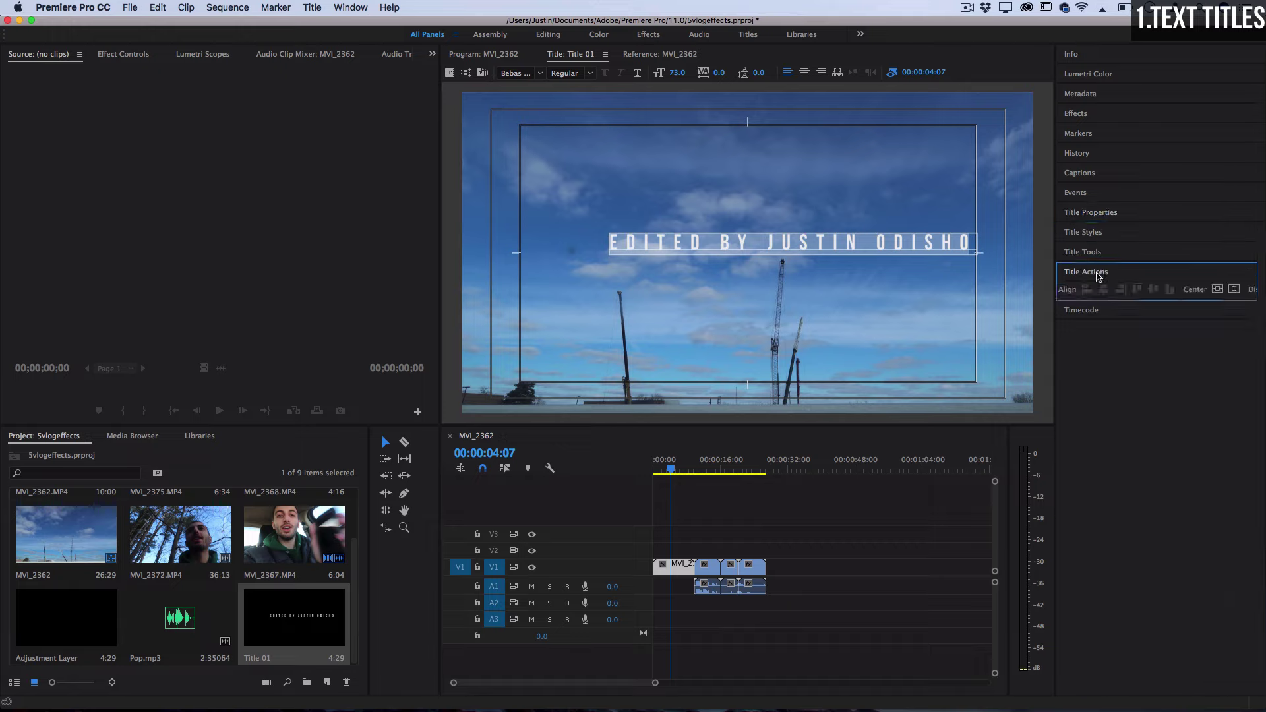
left_click(1219, 292)
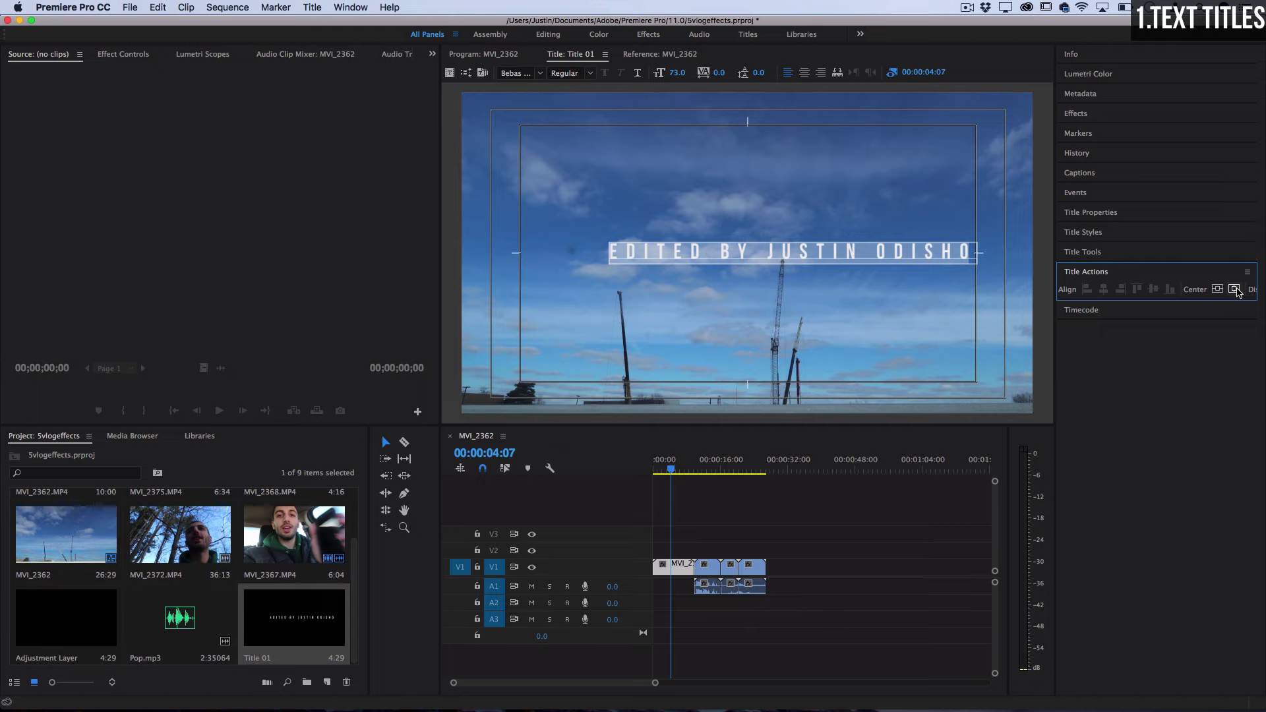
left_click(1235, 289)
left_click(894, 253)
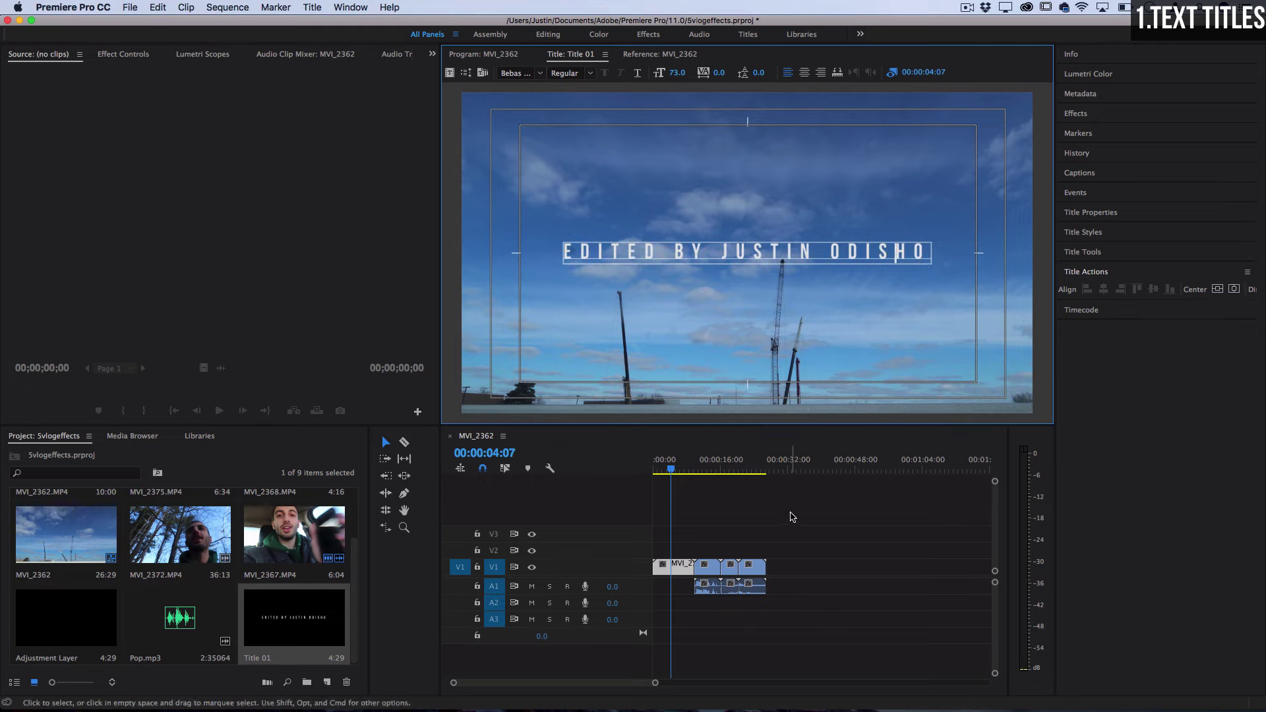
Step: Place Title 01 on V2 above the start of the sky clip
left_click(792, 517)
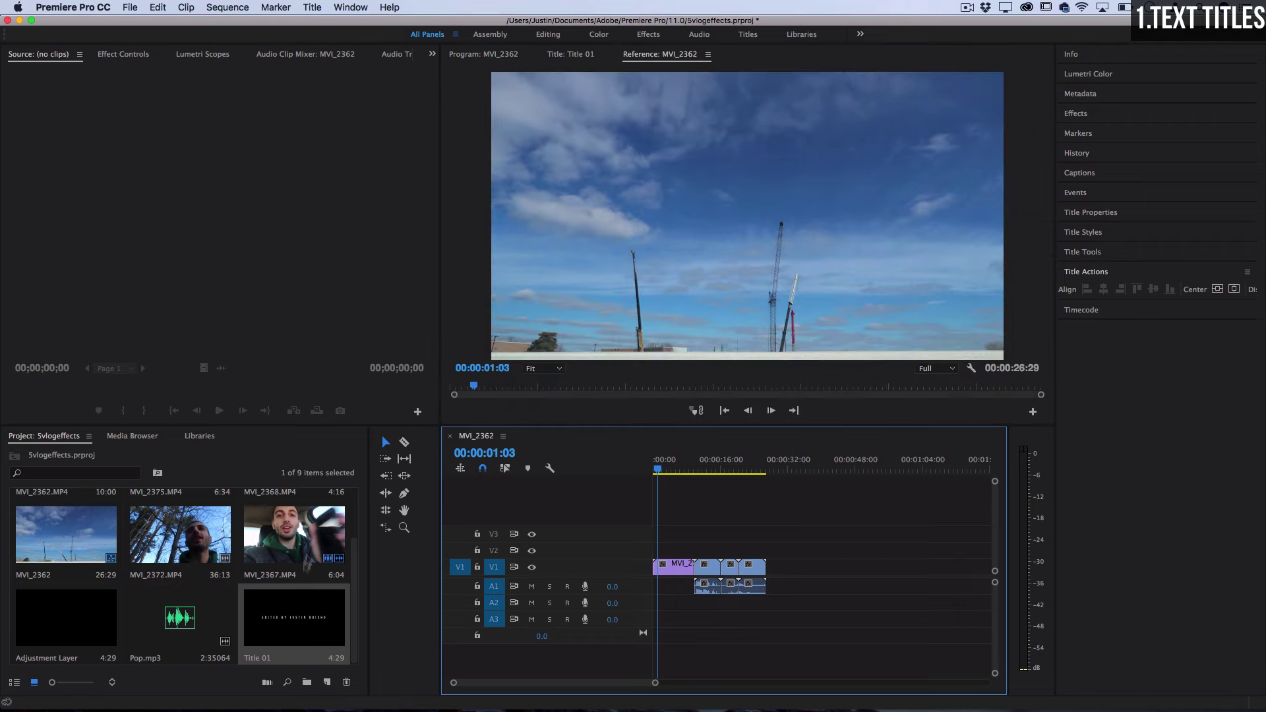
left_click(292, 638)
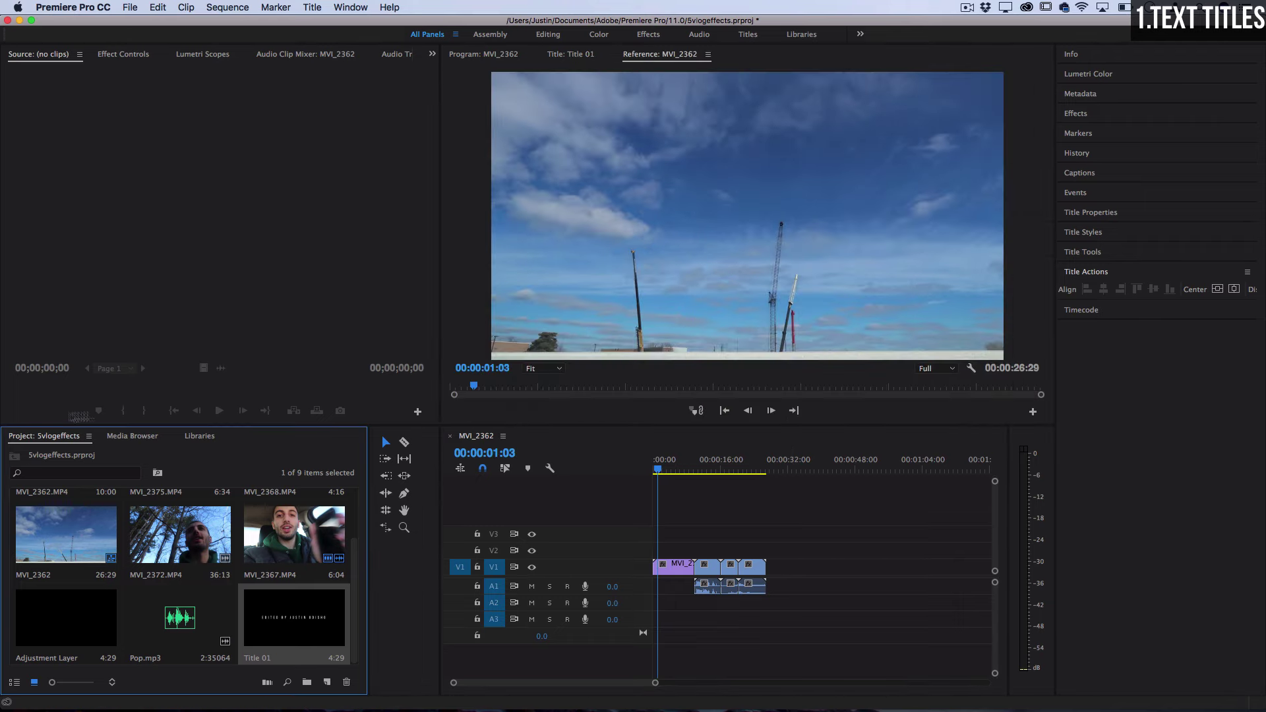
left_click_drag(286, 620, 691, 549)
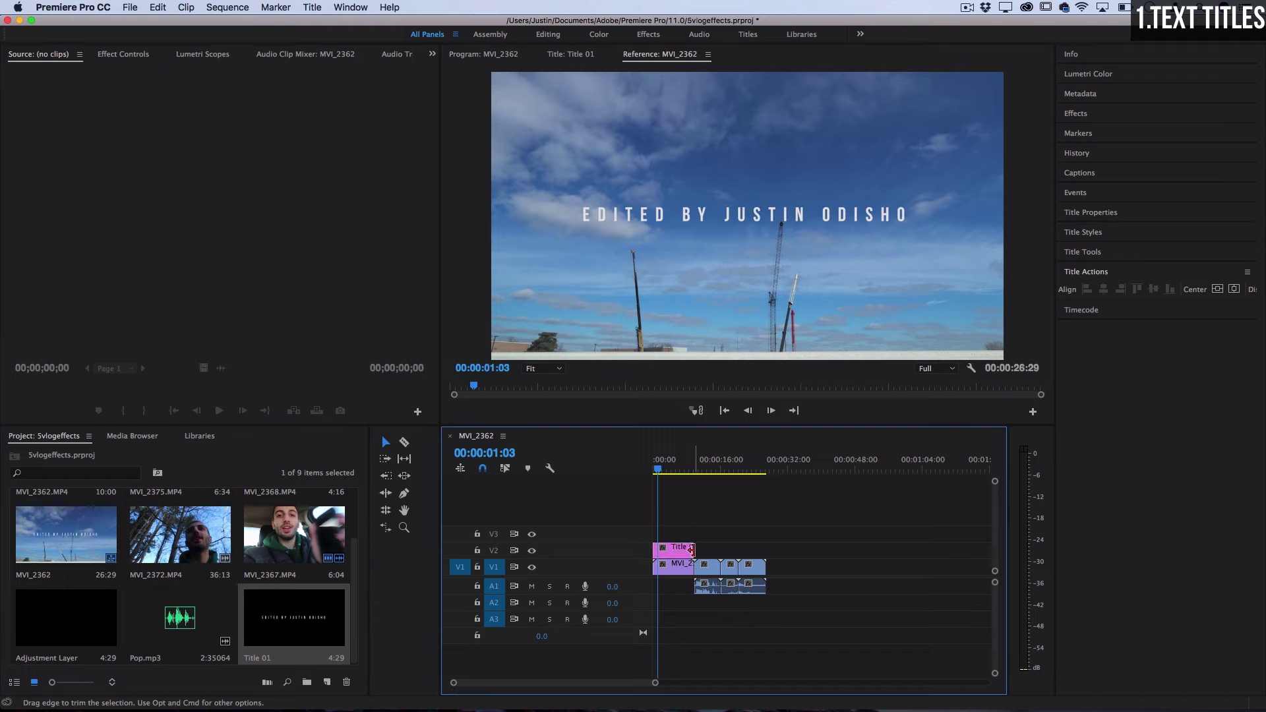
Step: Apply default transitions to both ends of the Title 01 clip
right_click(655, 553)
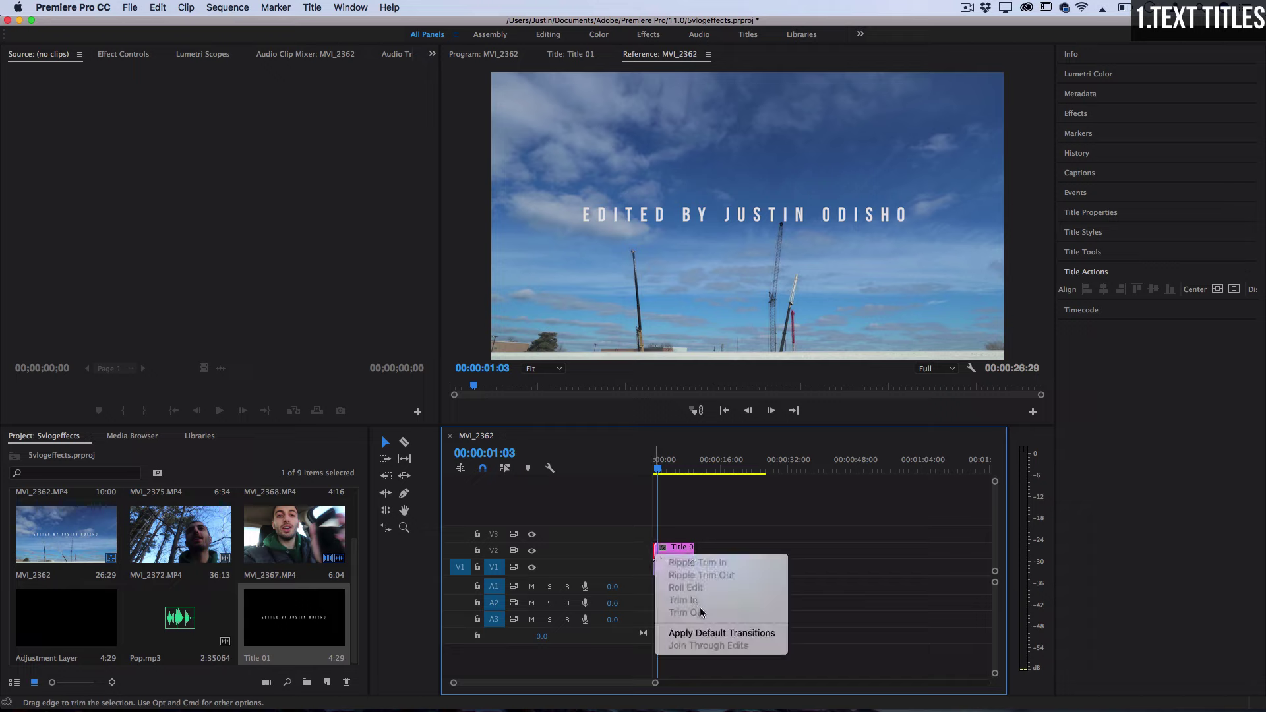
left_click(674, 565)
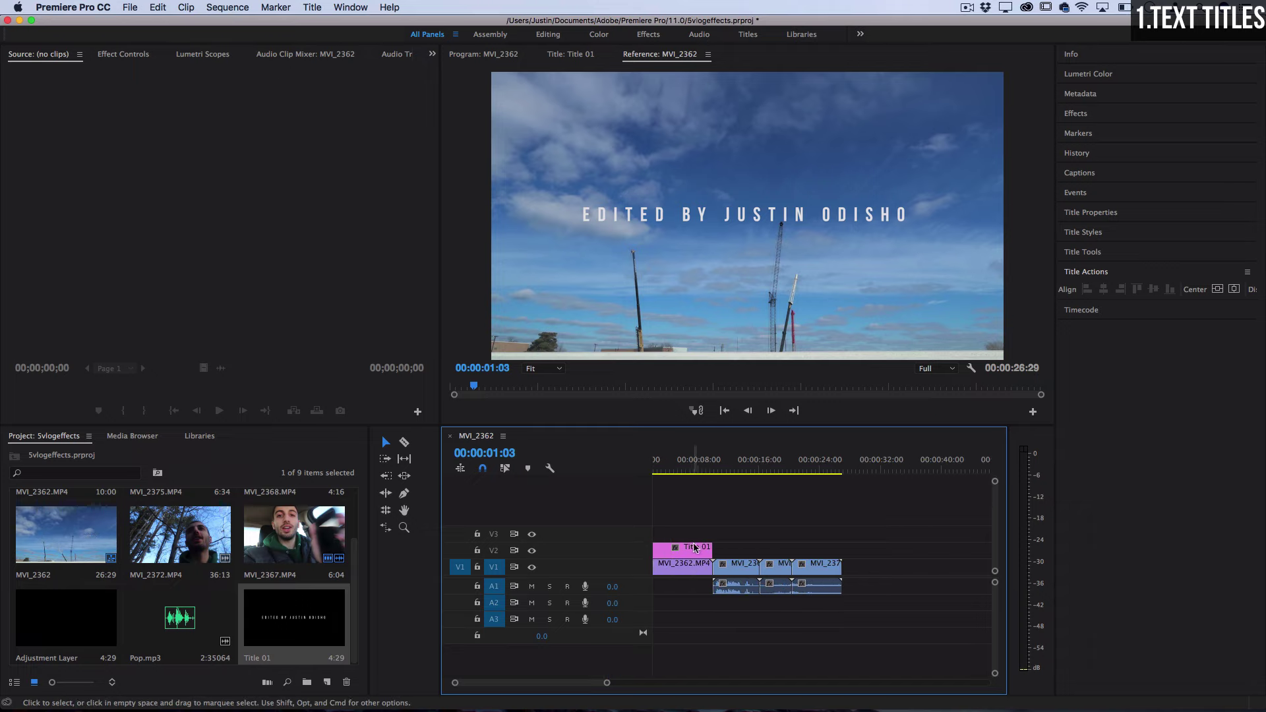
right_click(710, 555)
left_click(757, 631)
left_click(692, 552)
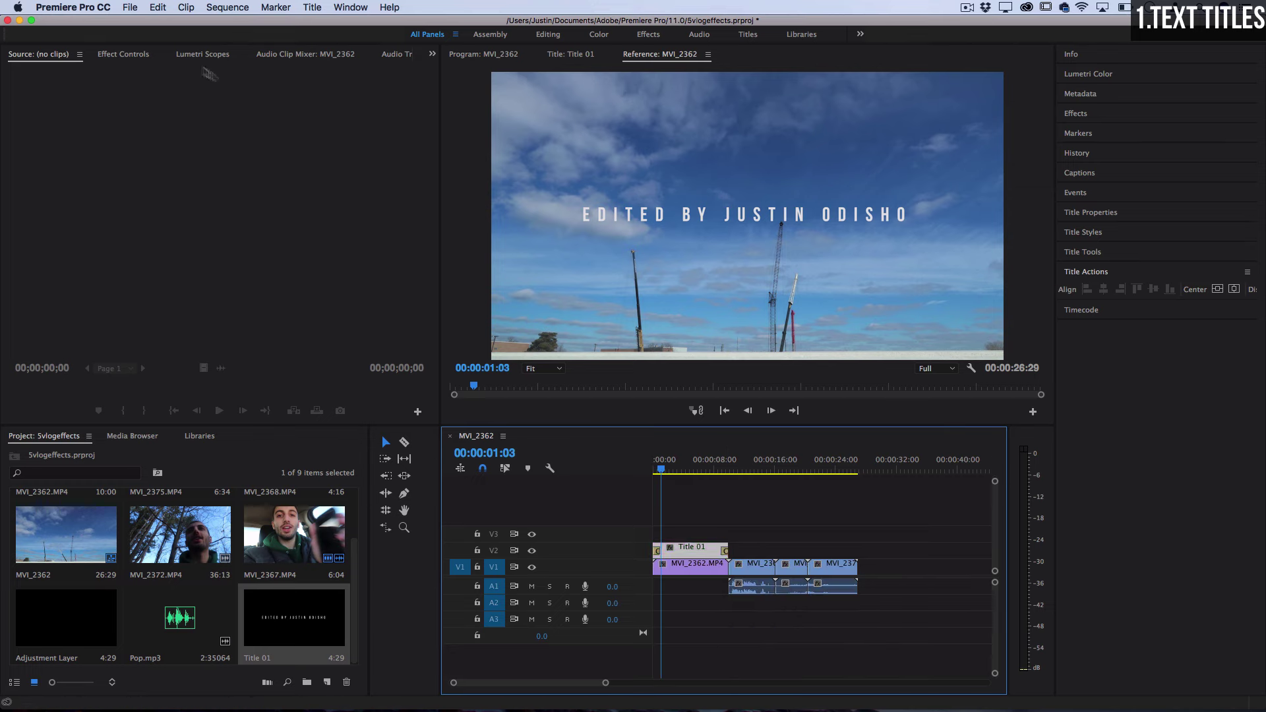
Step: Find the Linear Wipe effect under the Transition video effects for Title 01
left_click(140, 55)
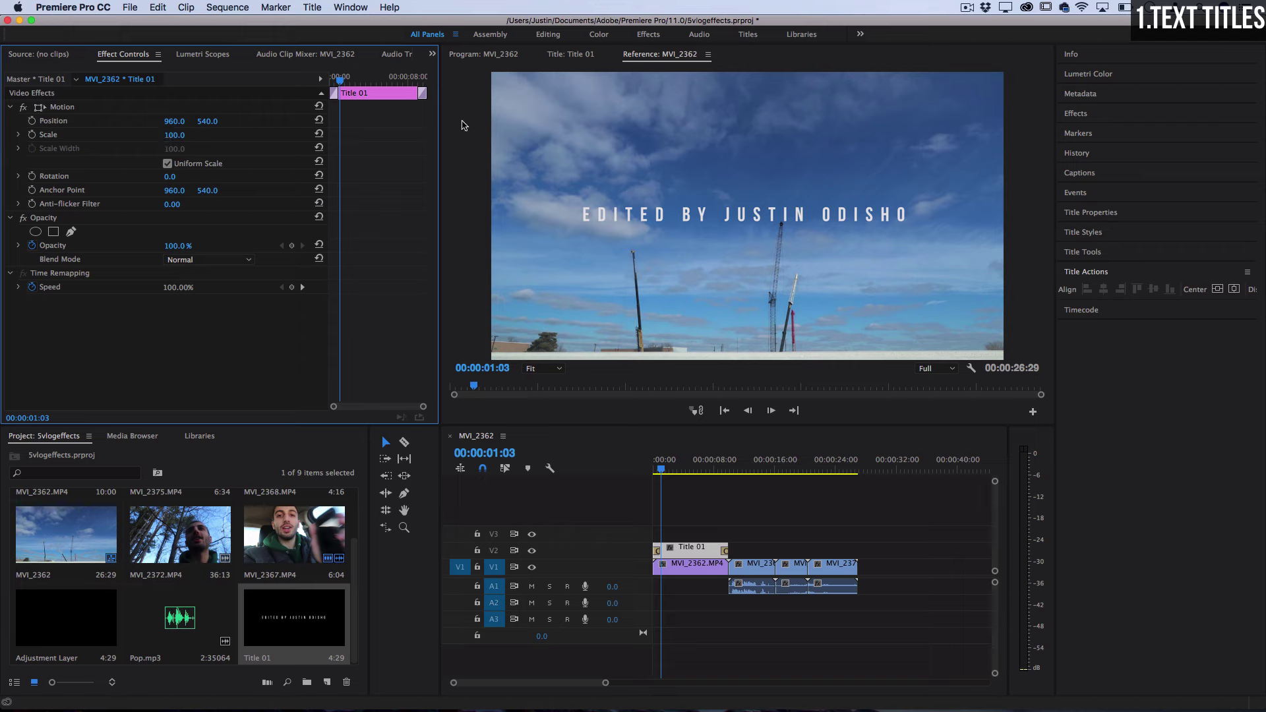
left_click(1075, 114)
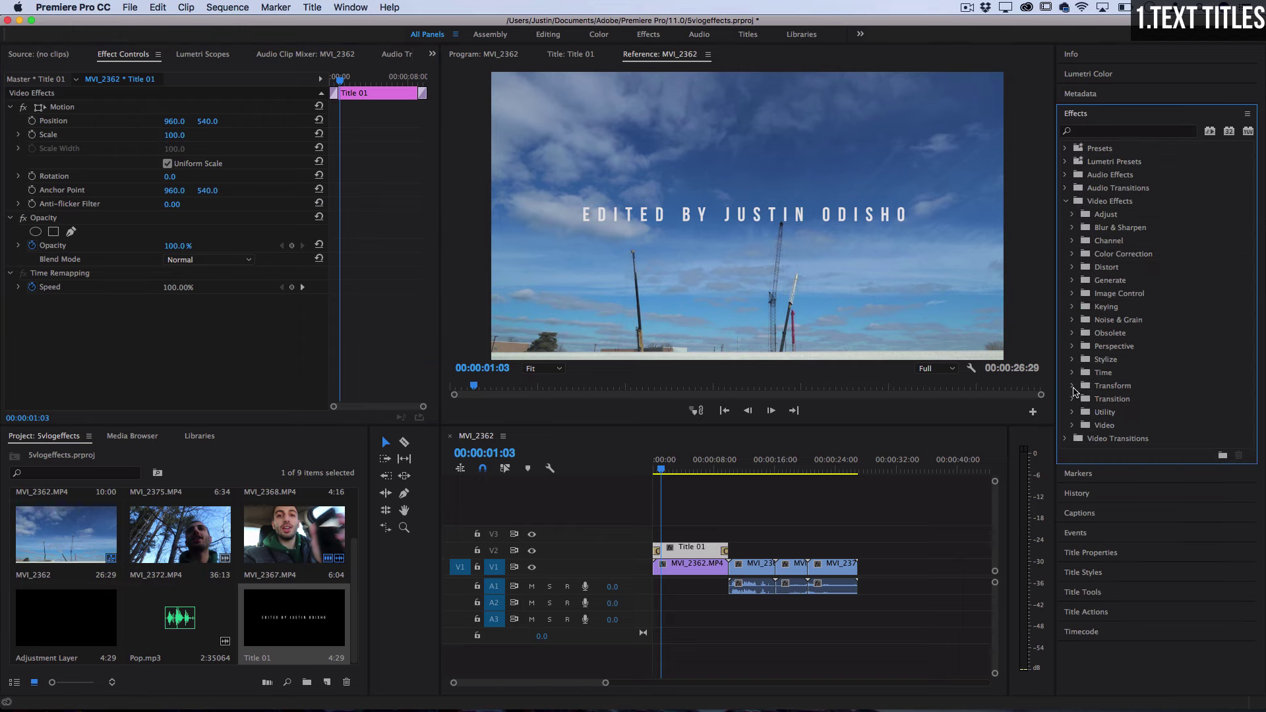
left_click(1073, 399)
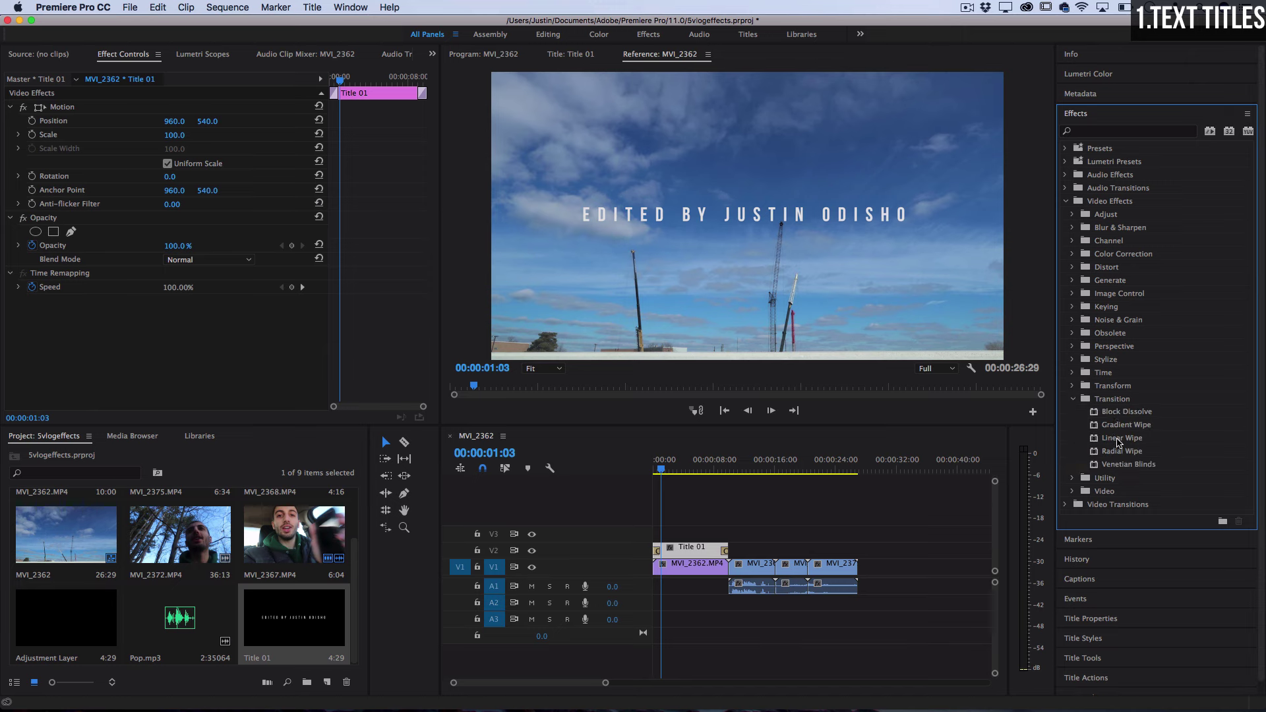
left_click(1119, 439)
Step: Play the sequence from the start to preview the title
left_click(660, 470)
left_click_drag(659, 470, 655, 470)
key("space")
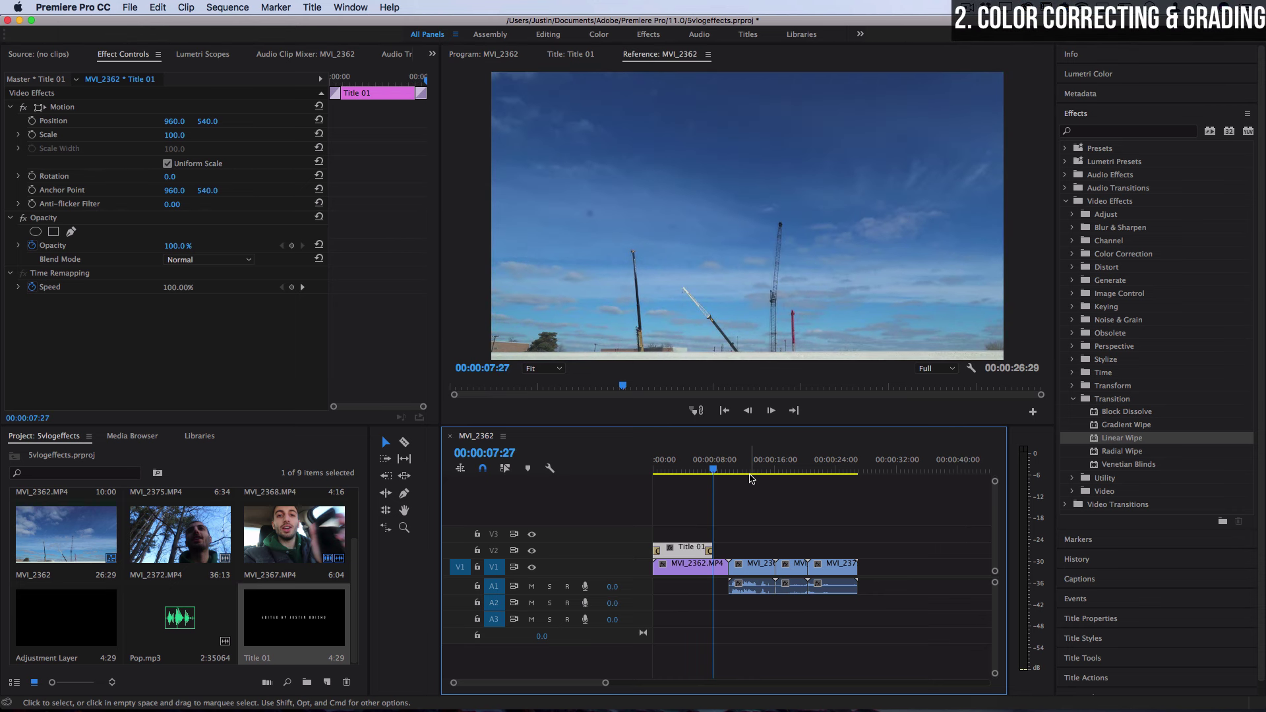
Step: Select the trailhead clip MVI_2368.MP4 at about 18 seconds and show its Lumetri Color controls
left_click(793, 470)
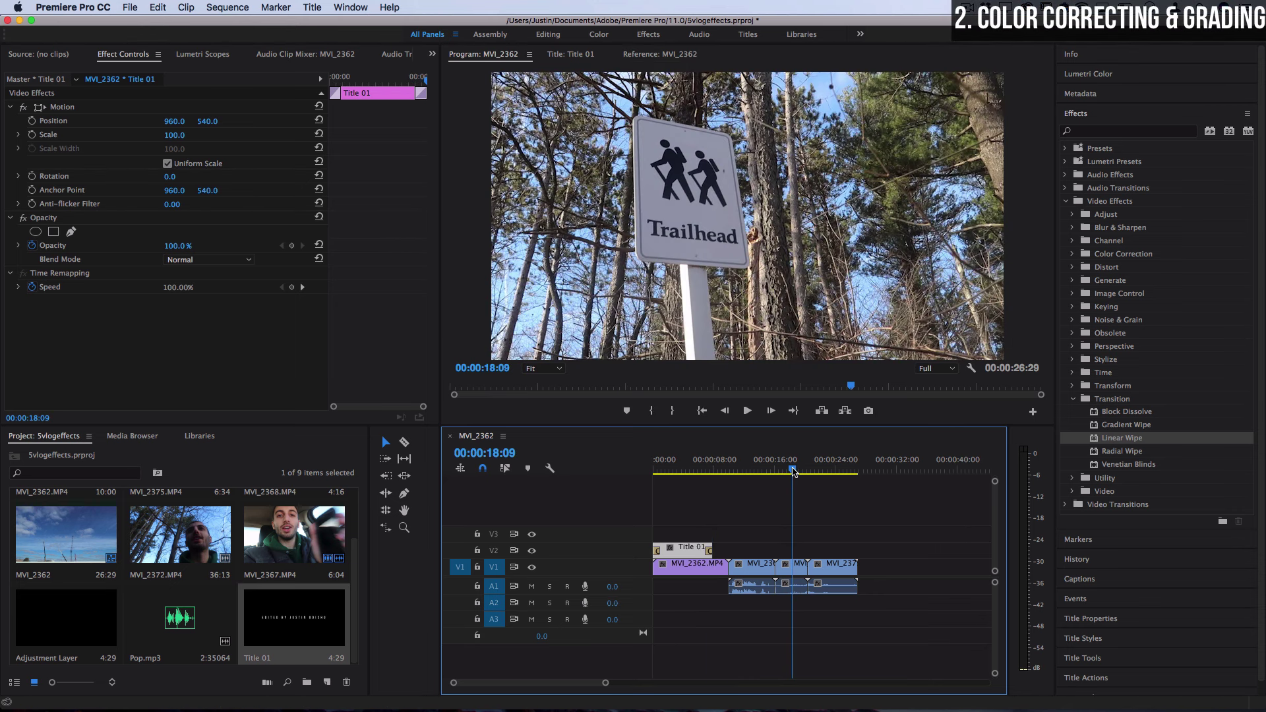
left_click(795, 567)
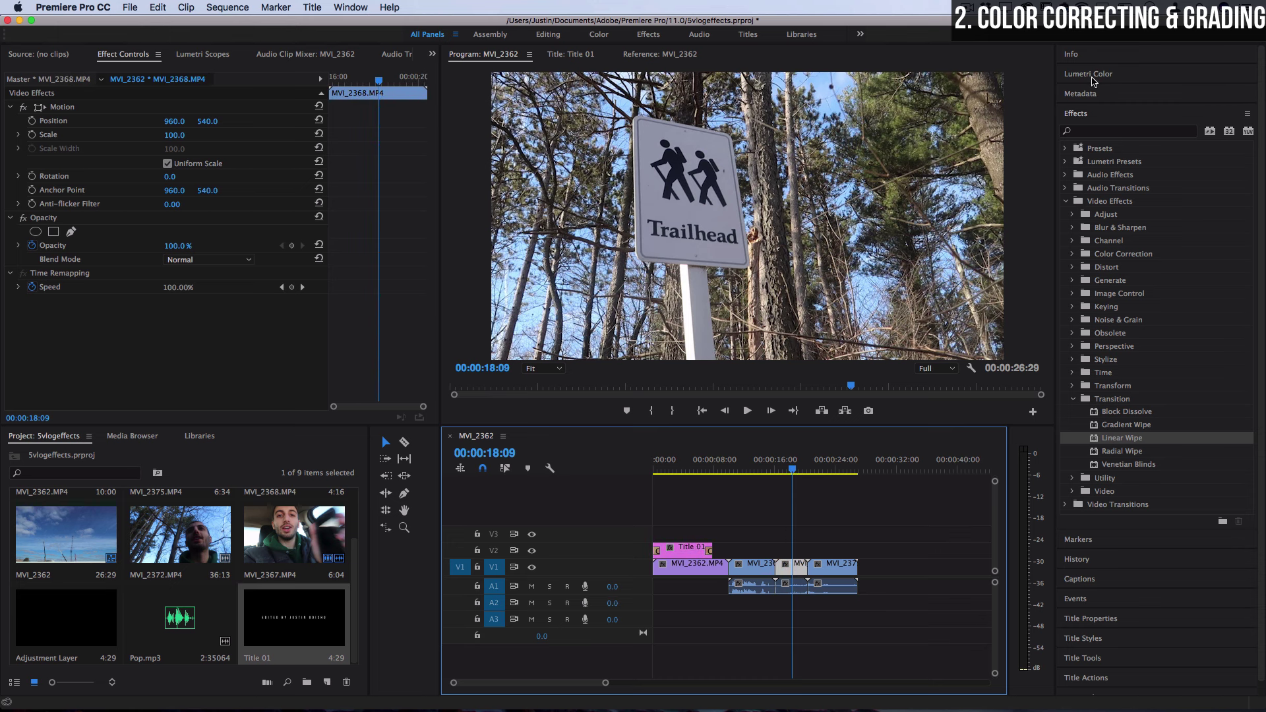
left_click(1092, 77)
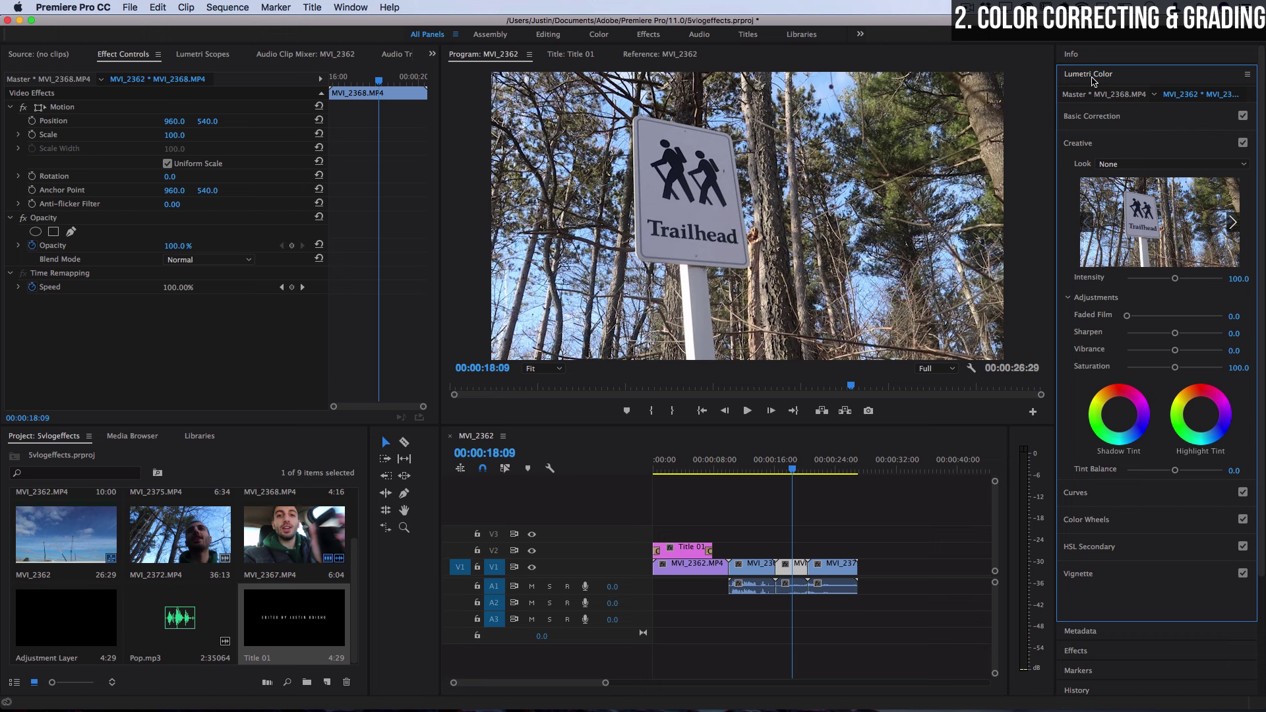
Step: Reset the workspace to its saved layout and tidy the Lumetri Color sections
left_click(351, 7)
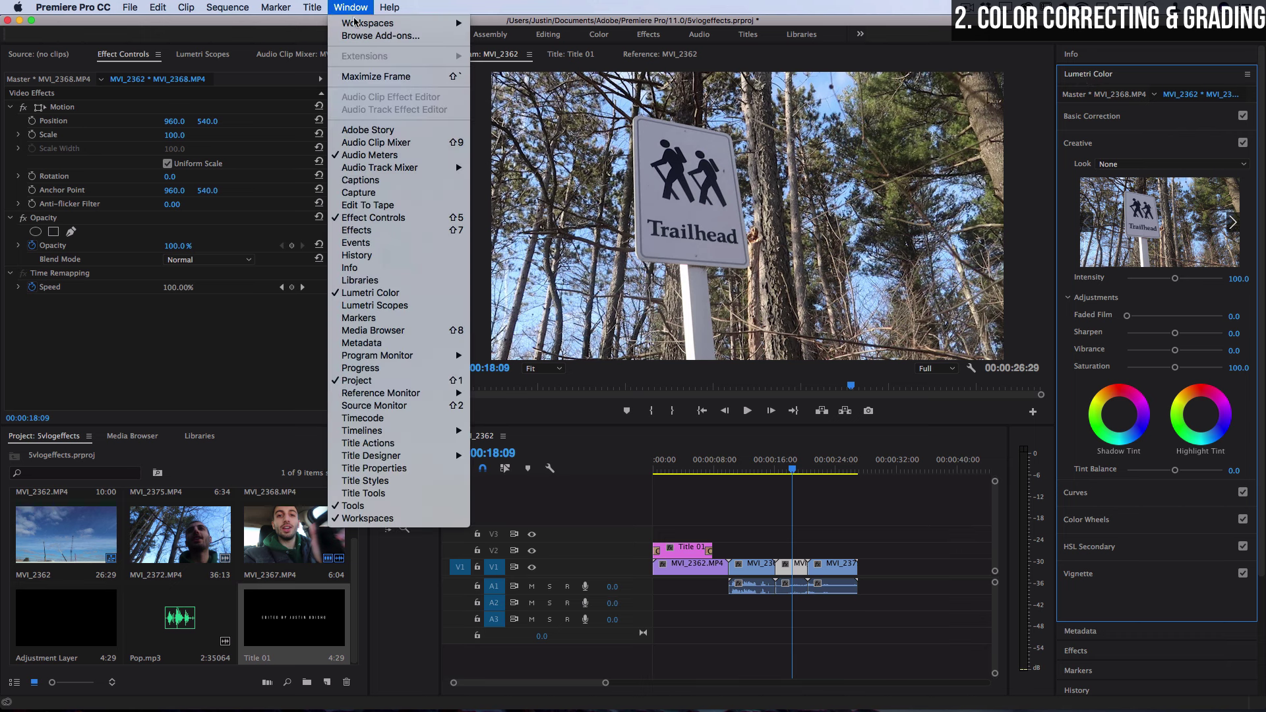
mouse_move(356, 24)
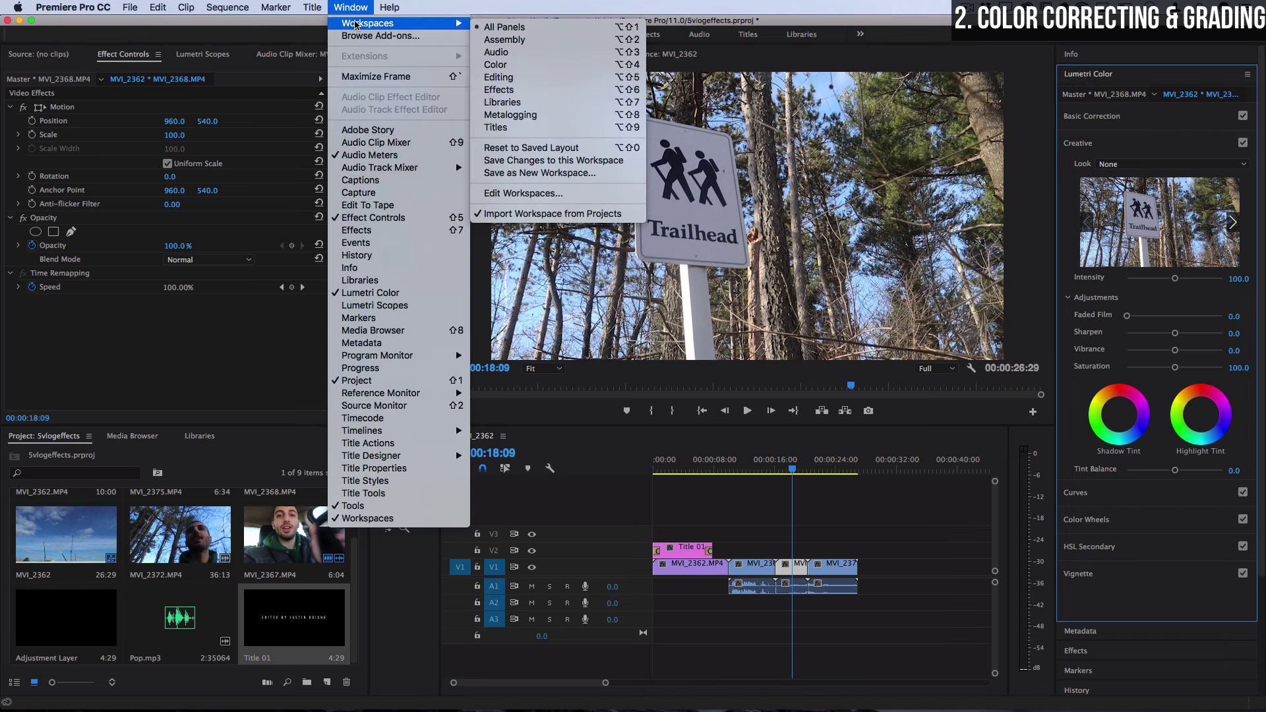
left_click(560, 148)
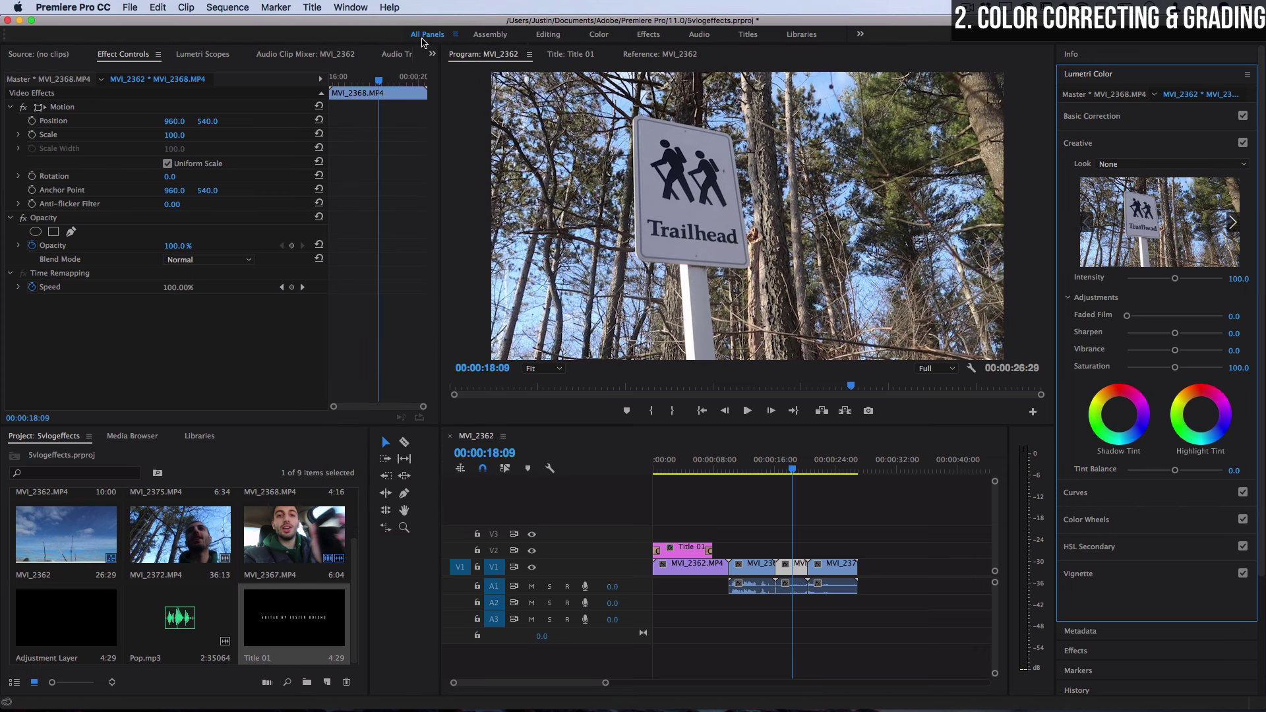
left_click(1088, 76)
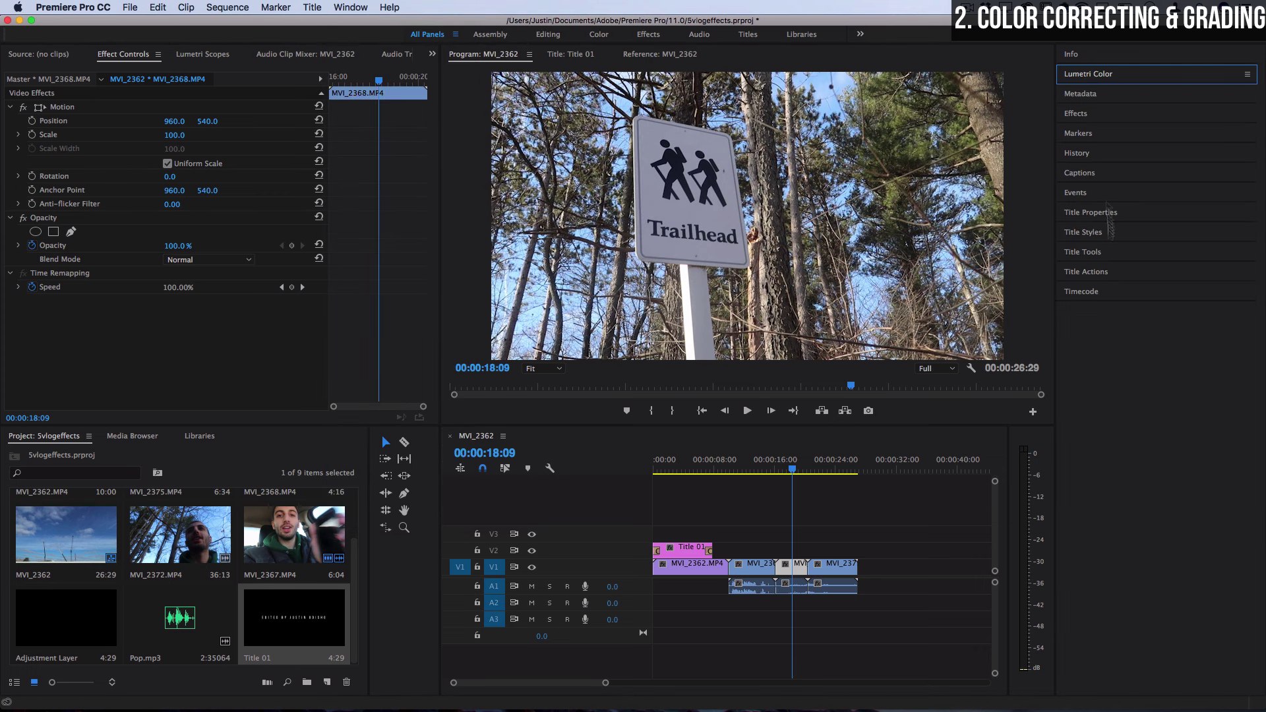
left_click(1086, 77)
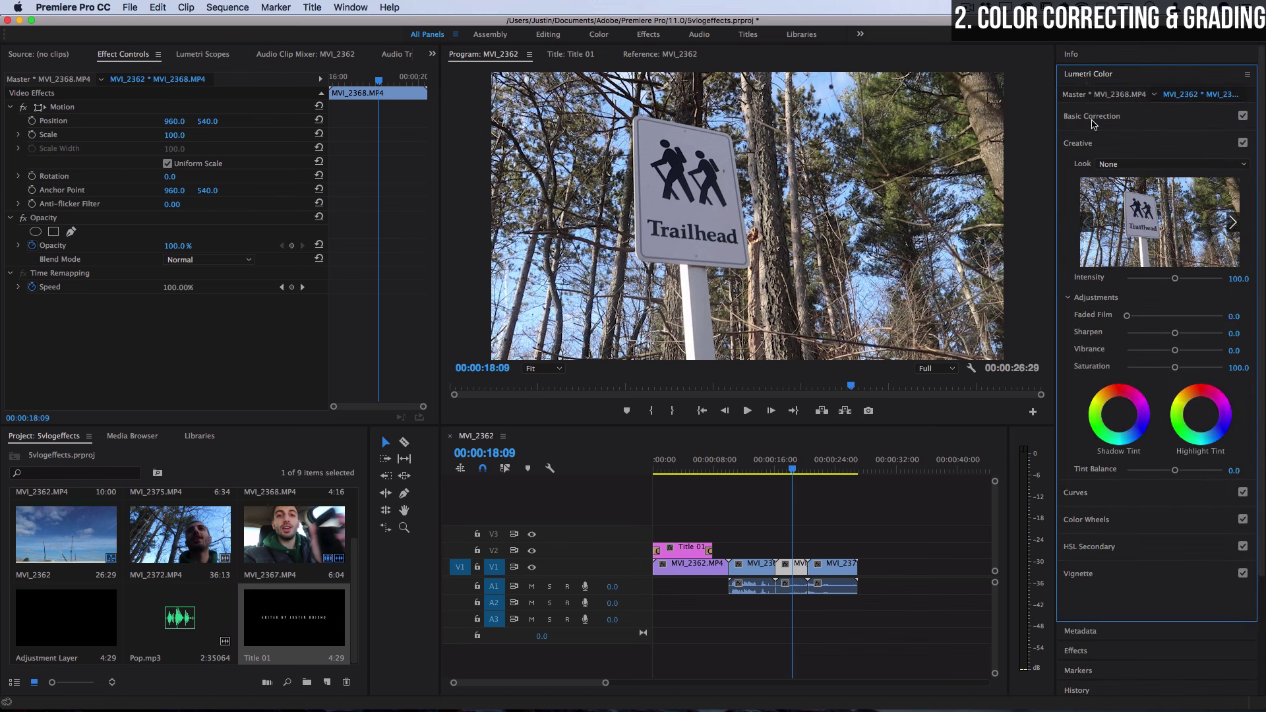
left_click(1087, 142)
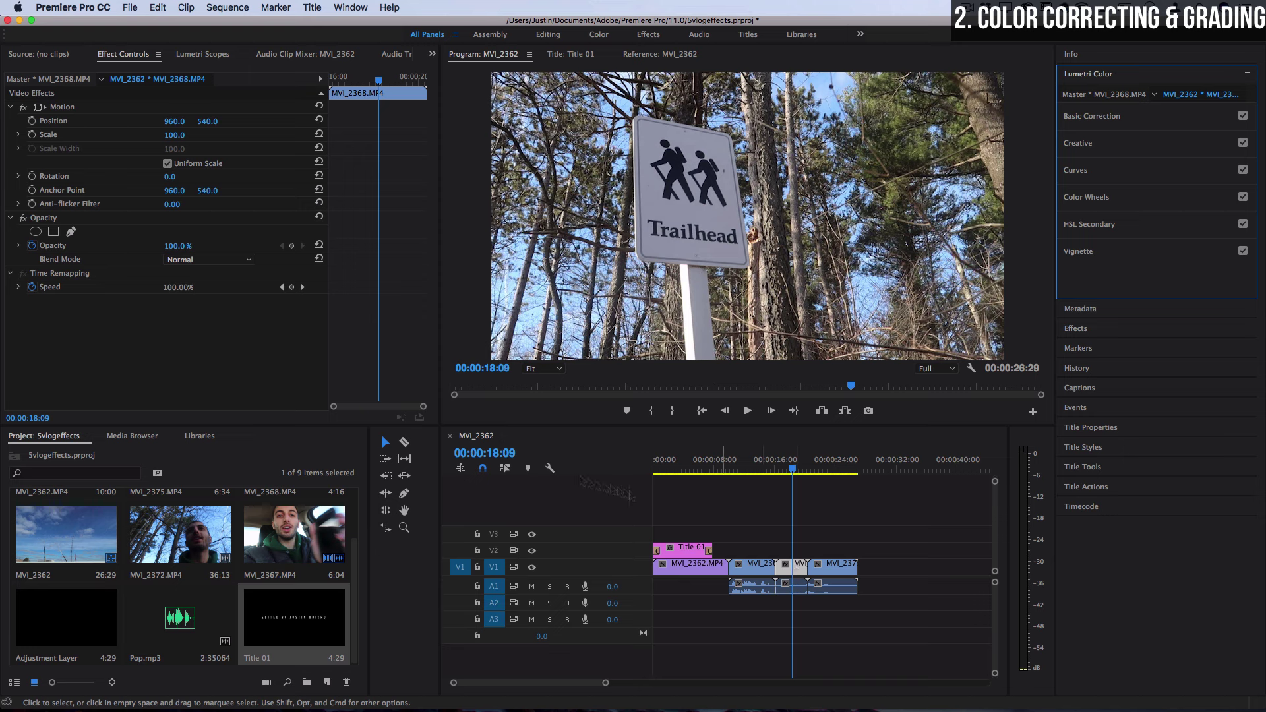
Step: Create a new Adjustment Layer in the Project panel
left_click(55, 442)
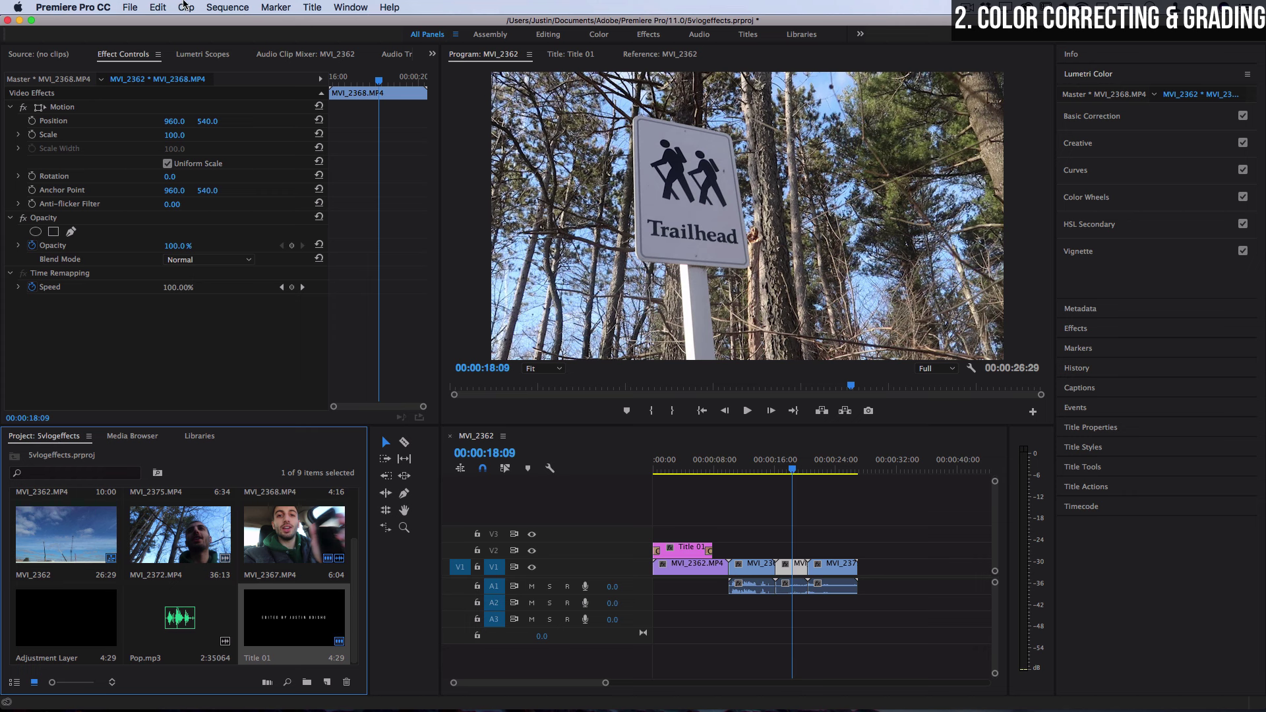
left_click(130, 7)
mouse_move(141, 24)
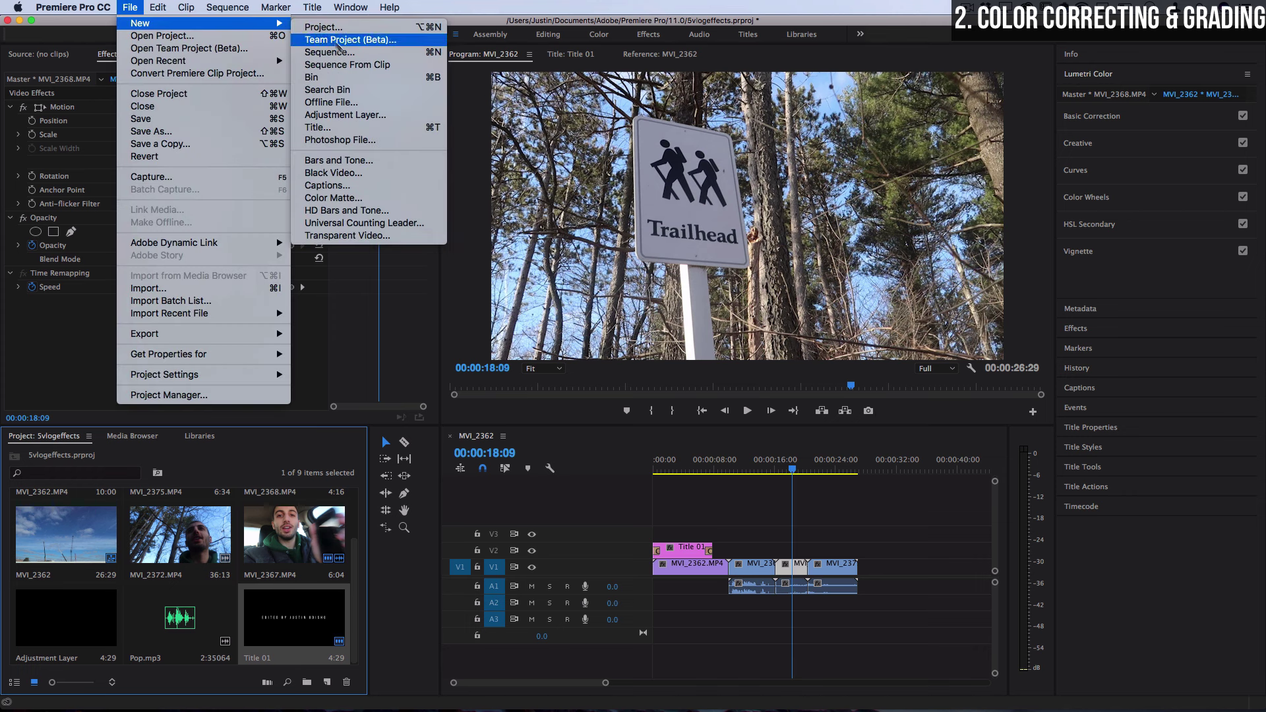
left_click(369, 115)
Step: Confirm the adjustment layer and select it on V2, spanning 00:00:16:04 to 00:00:26:28
key("Return")
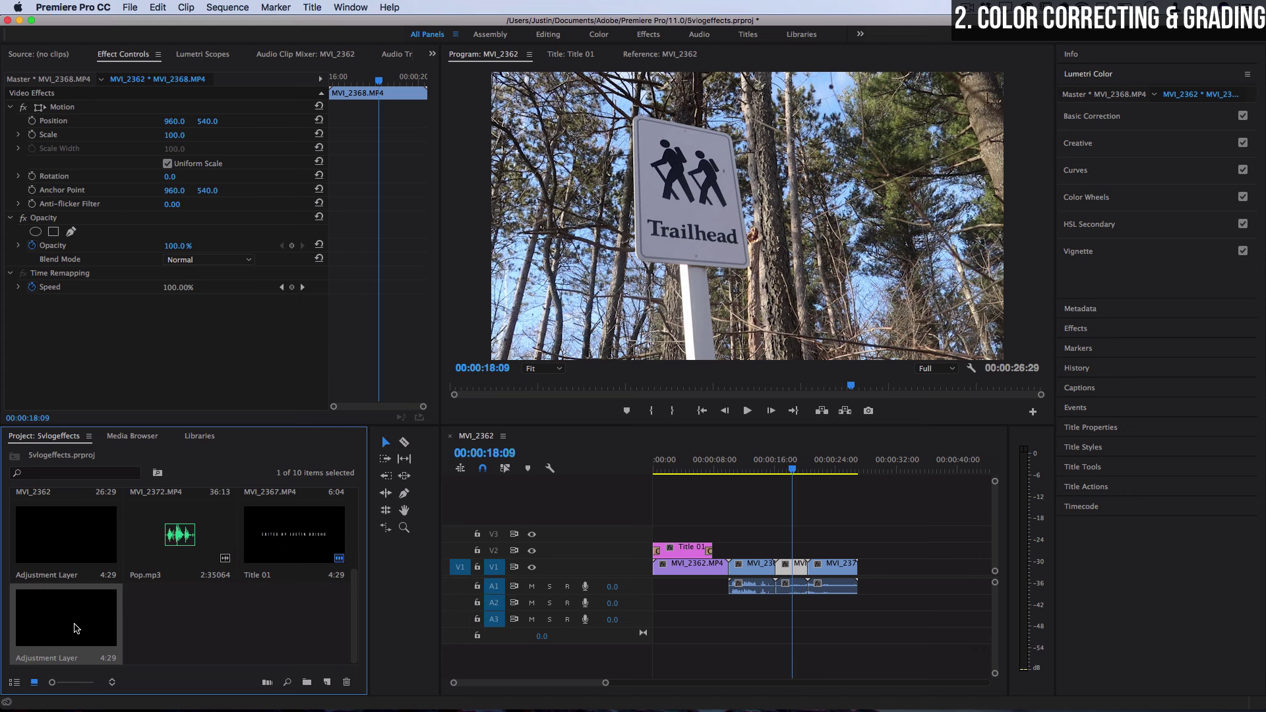
left_click_drag(62, 627, 854, 551)
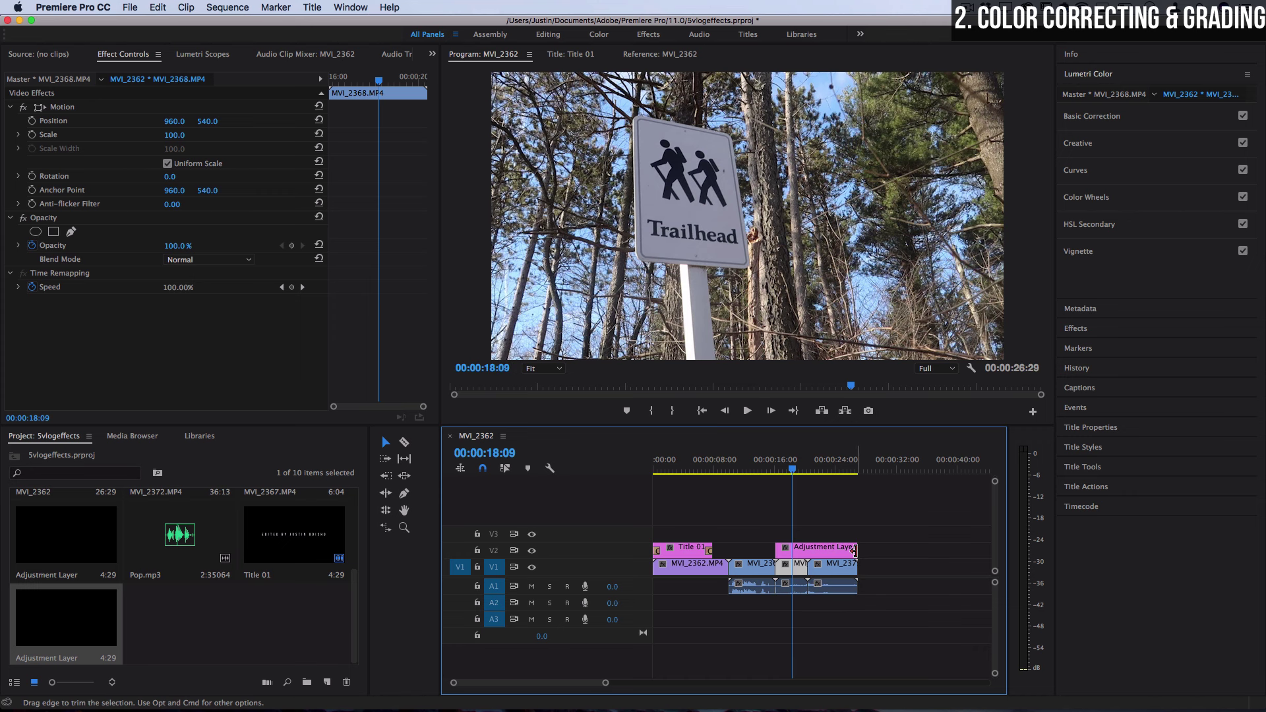
left_click(805, 550)
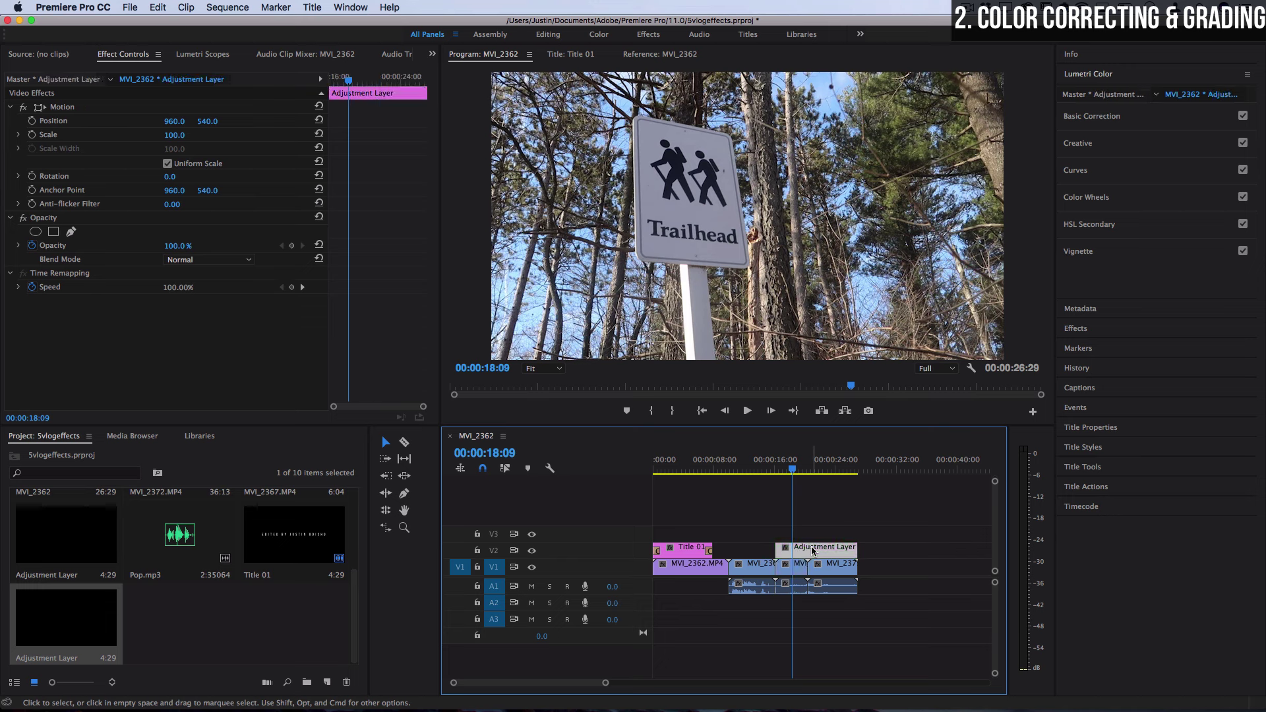
Step: In Basic Correction, raise Contrast to 36.6 and return Exposure to 0
left_click(1090, 75)
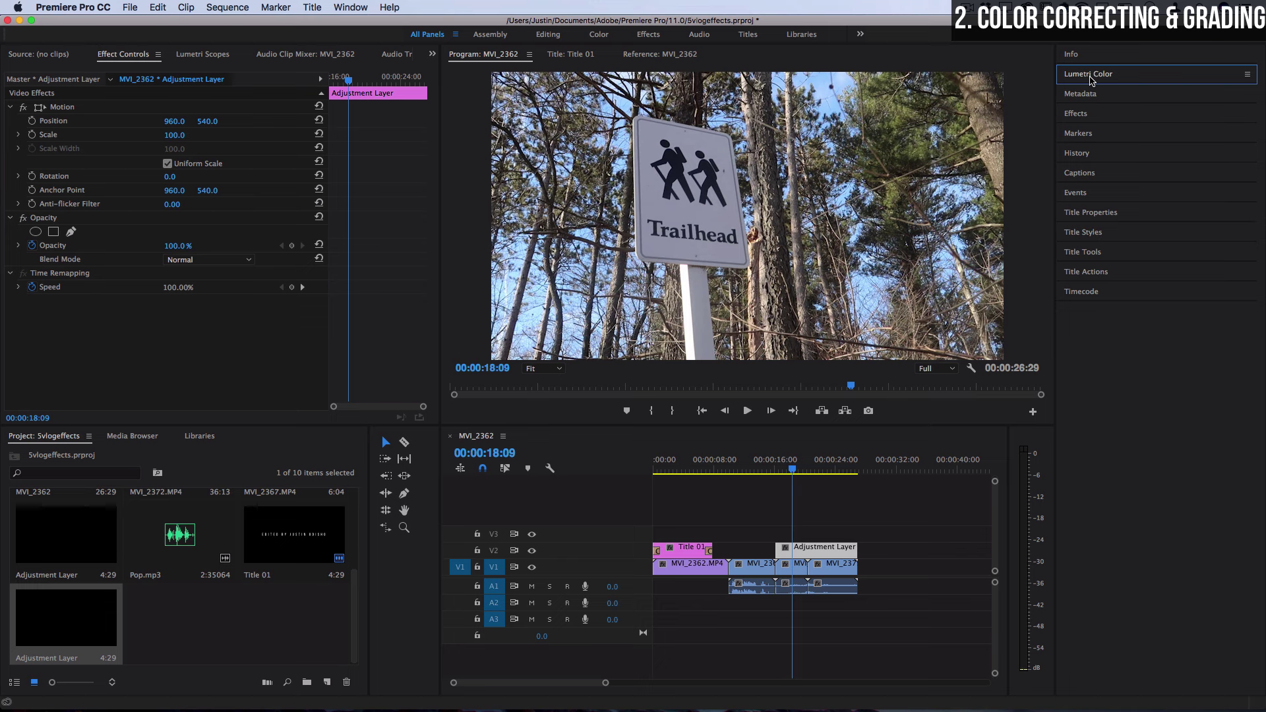
left_click(1089, 75)
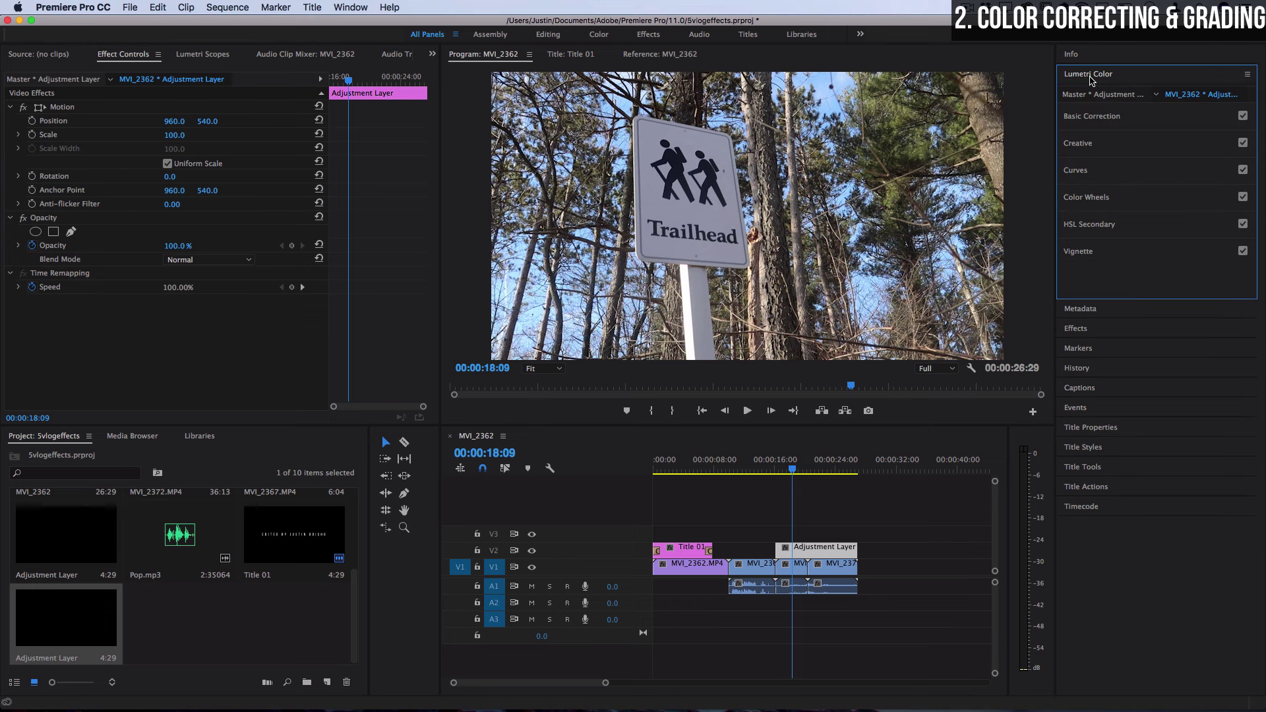
left_click(1089, 117)
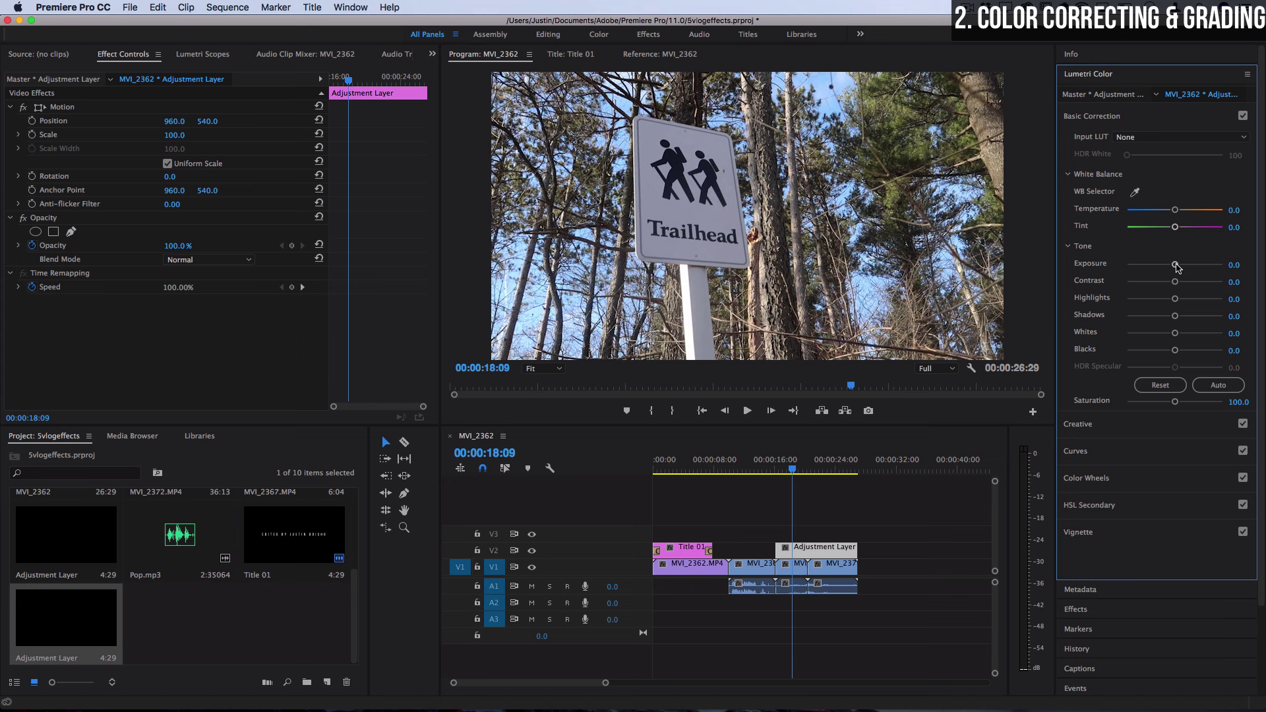
left_click_drag(1175, 265, 1171, 266)
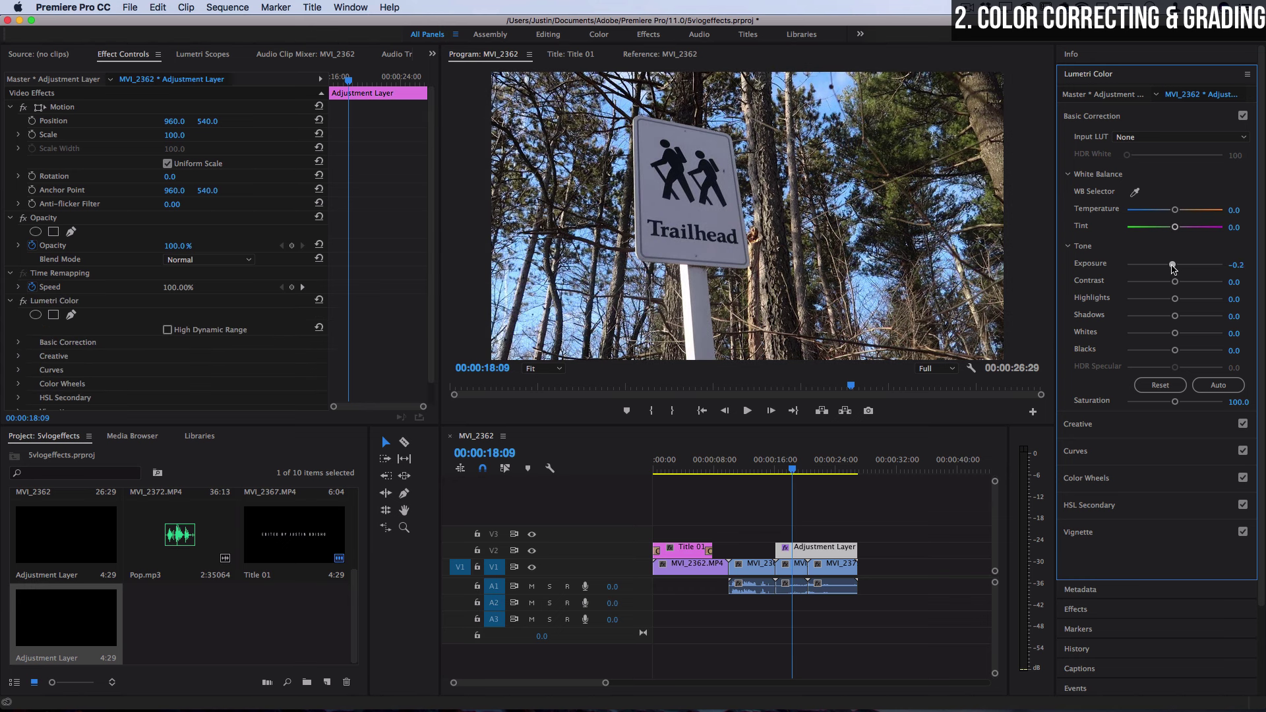
left_click(1186, 284)
double_click(1173, 265)
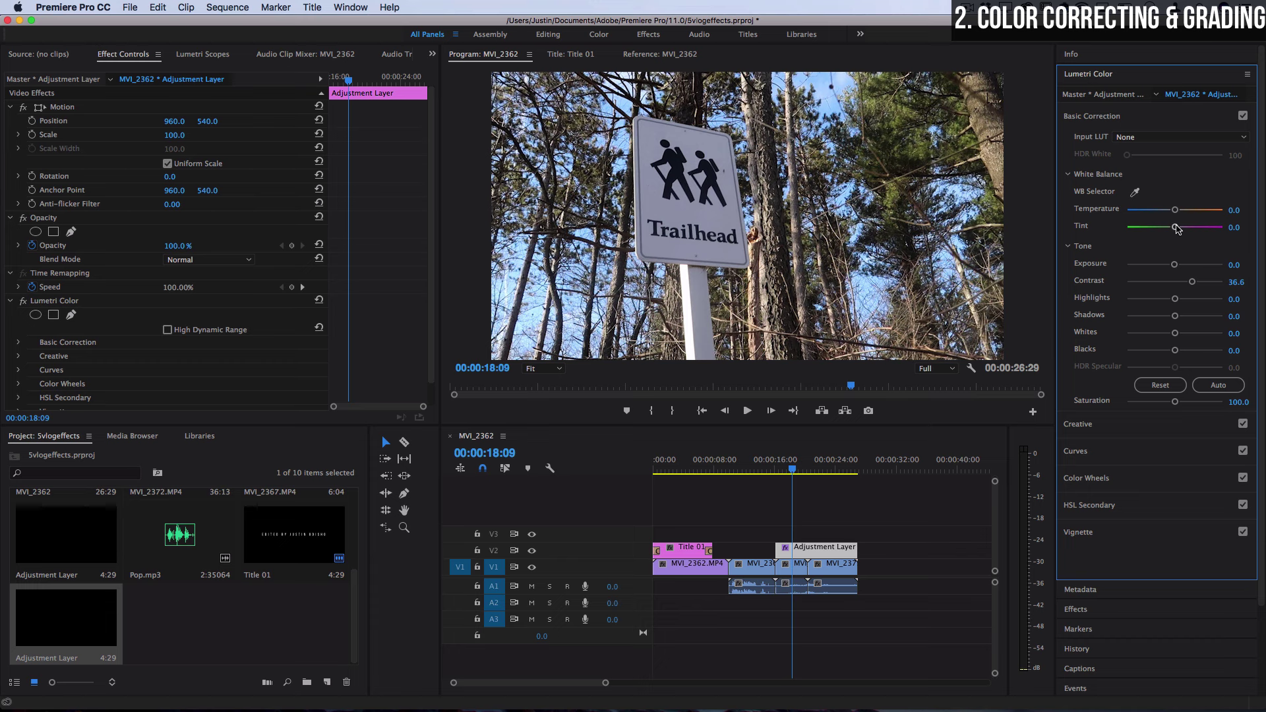
Step: Apply the Fuji REALA 500D Kodak 2393 look in the Creative section
left_click(1096, 117)
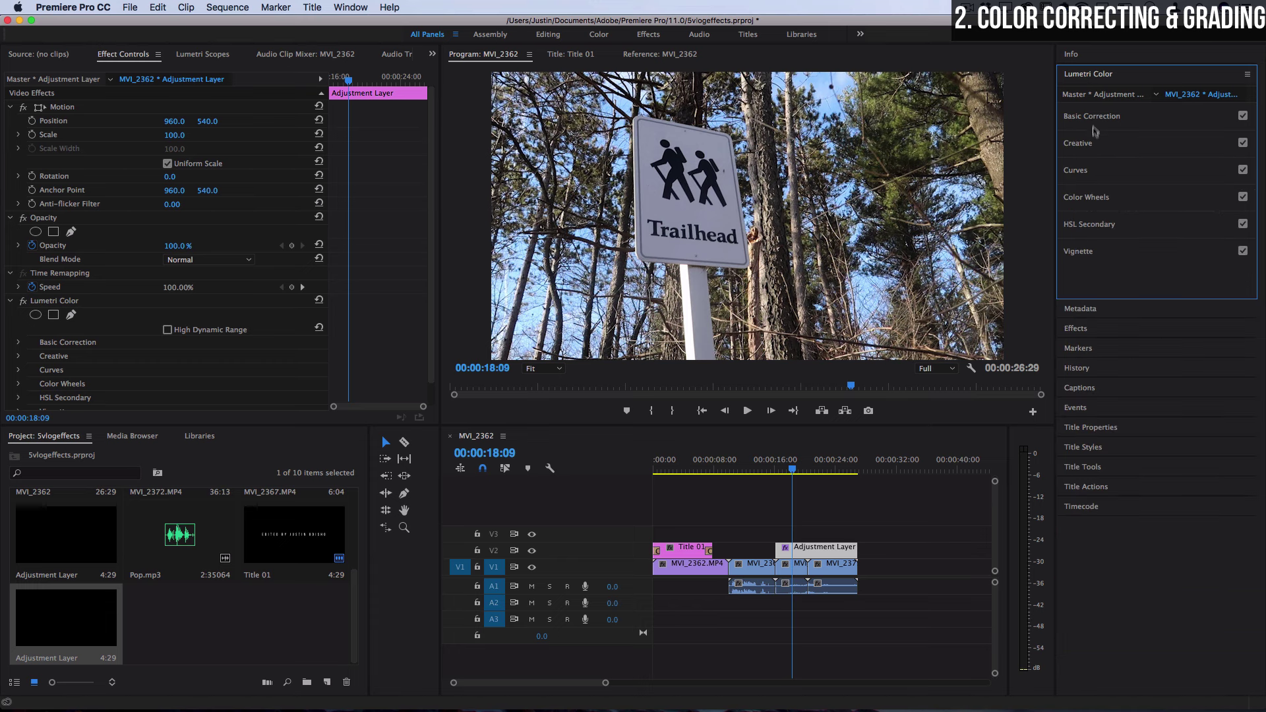
left_click(1091, 143)
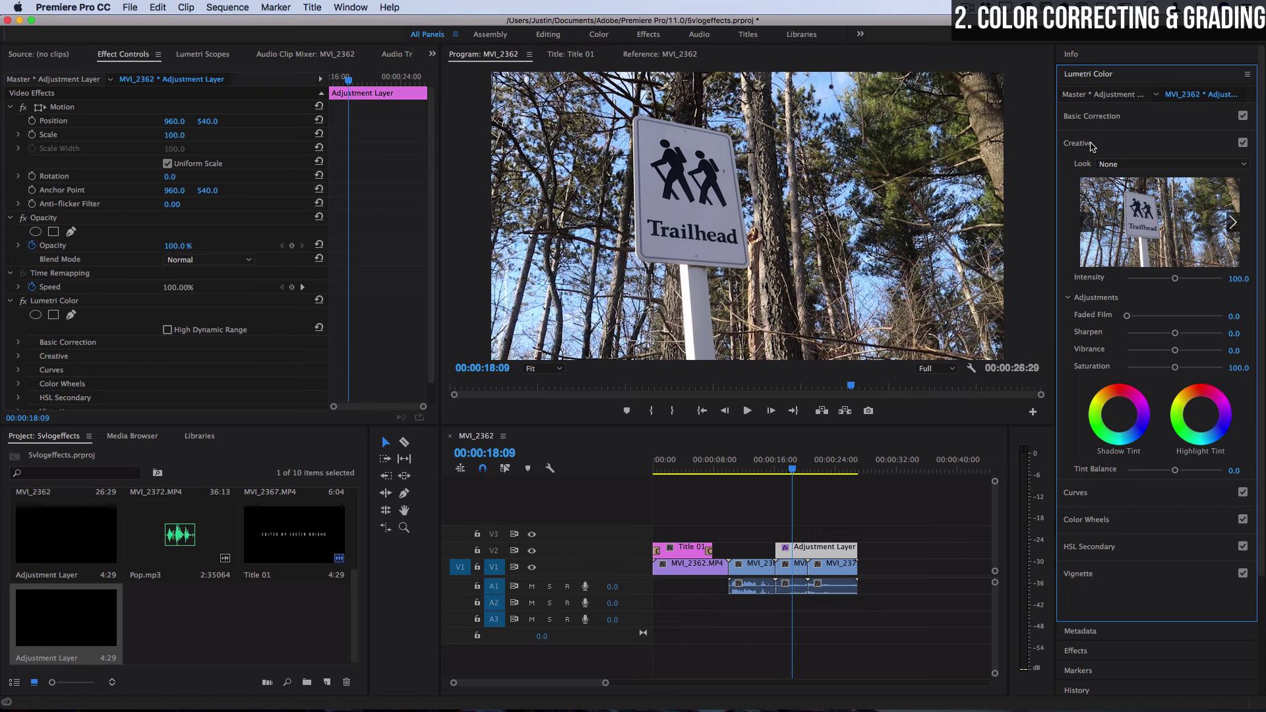
left_click(1124, 167)
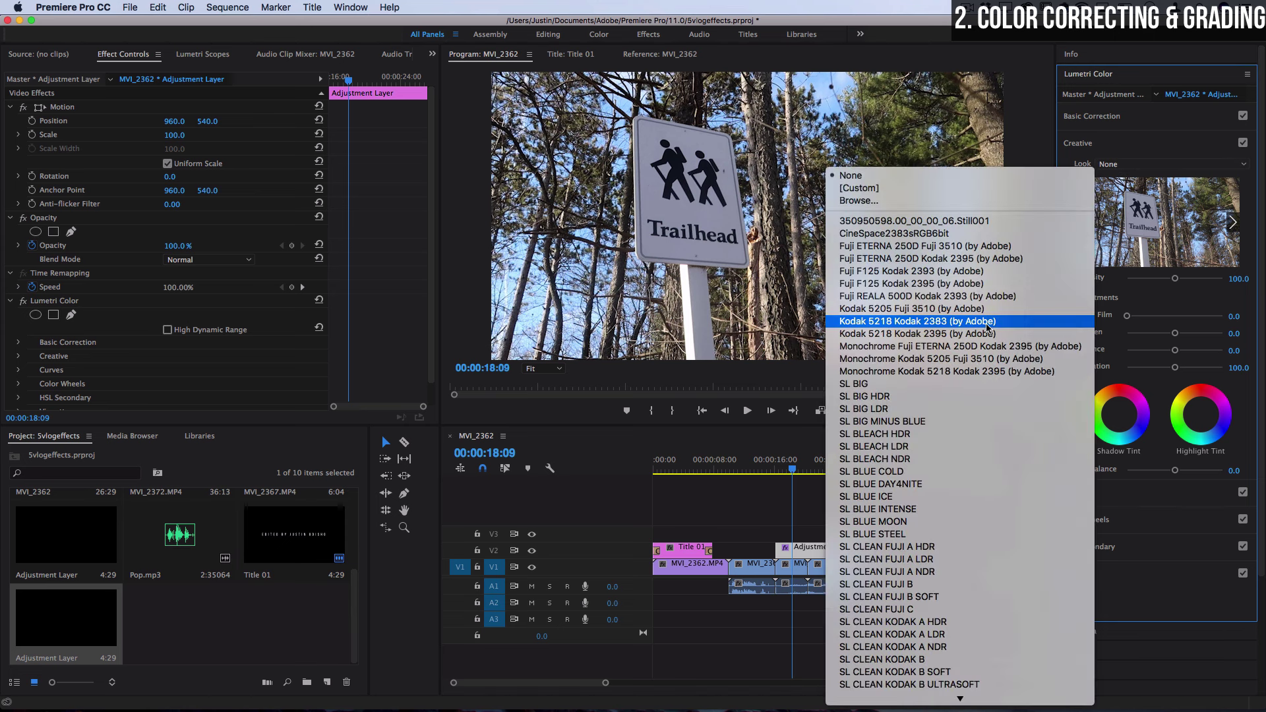
left_click(957, 346)
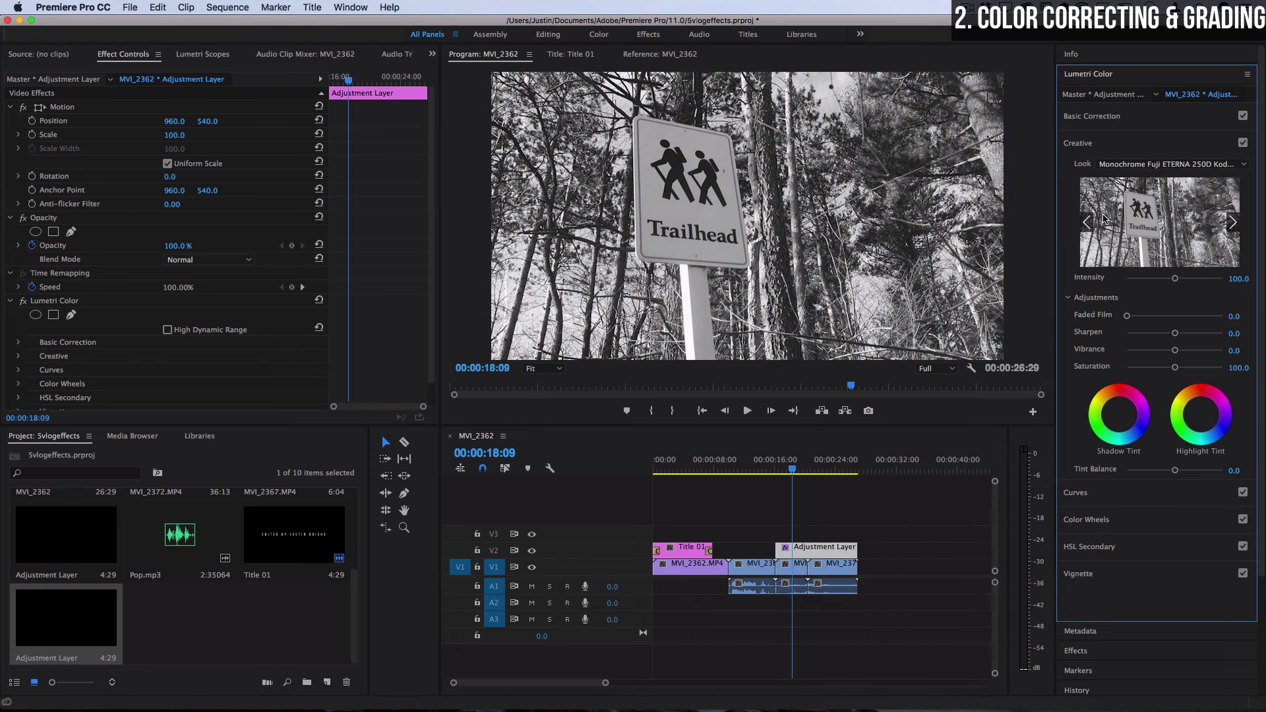
left_click(1232, 222)
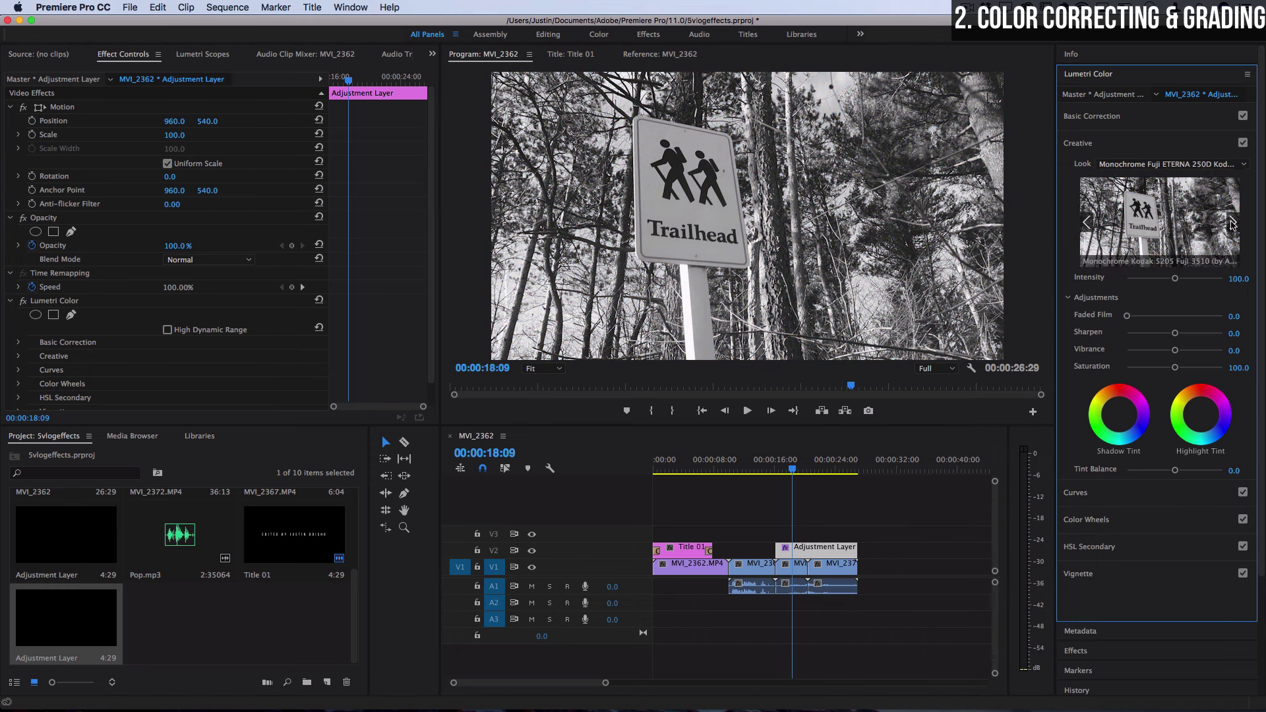
left_click(1160, 167)
left_click(992, 293)
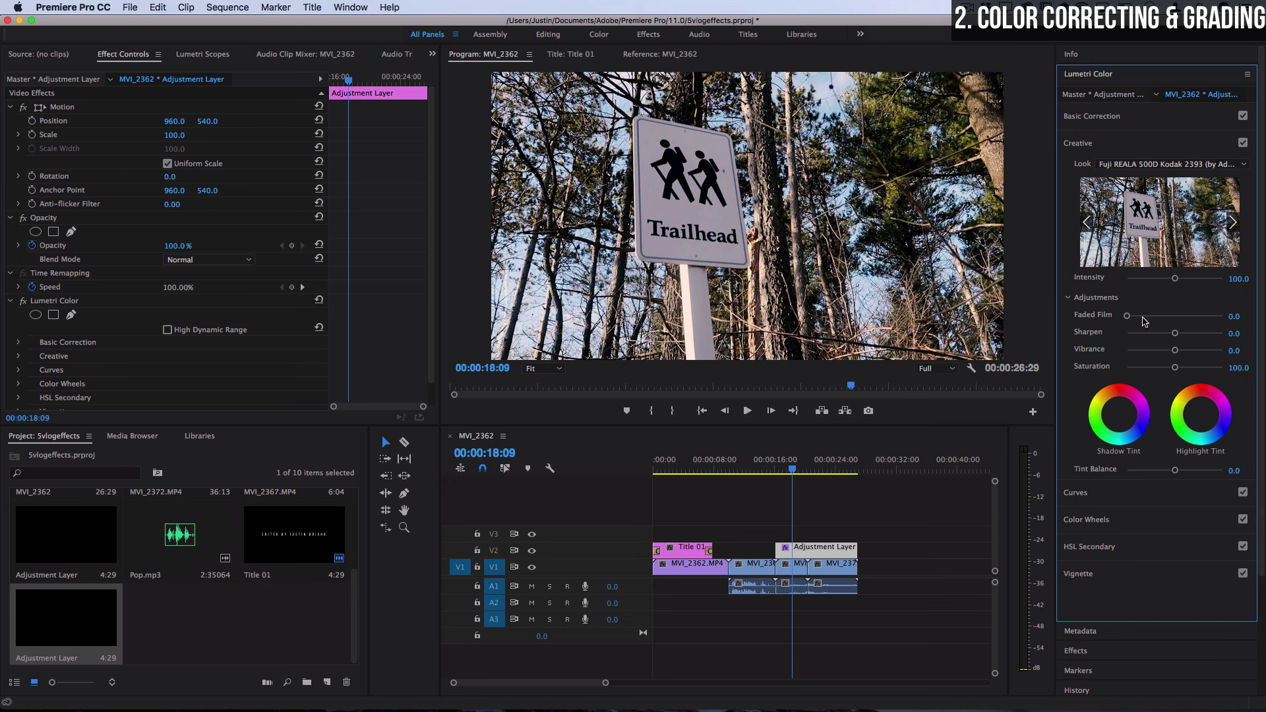
Step: Set Faded Film to 27.6 and lower Saturation to 74.5
left_click_drag(1144, 321, 1152, 320)
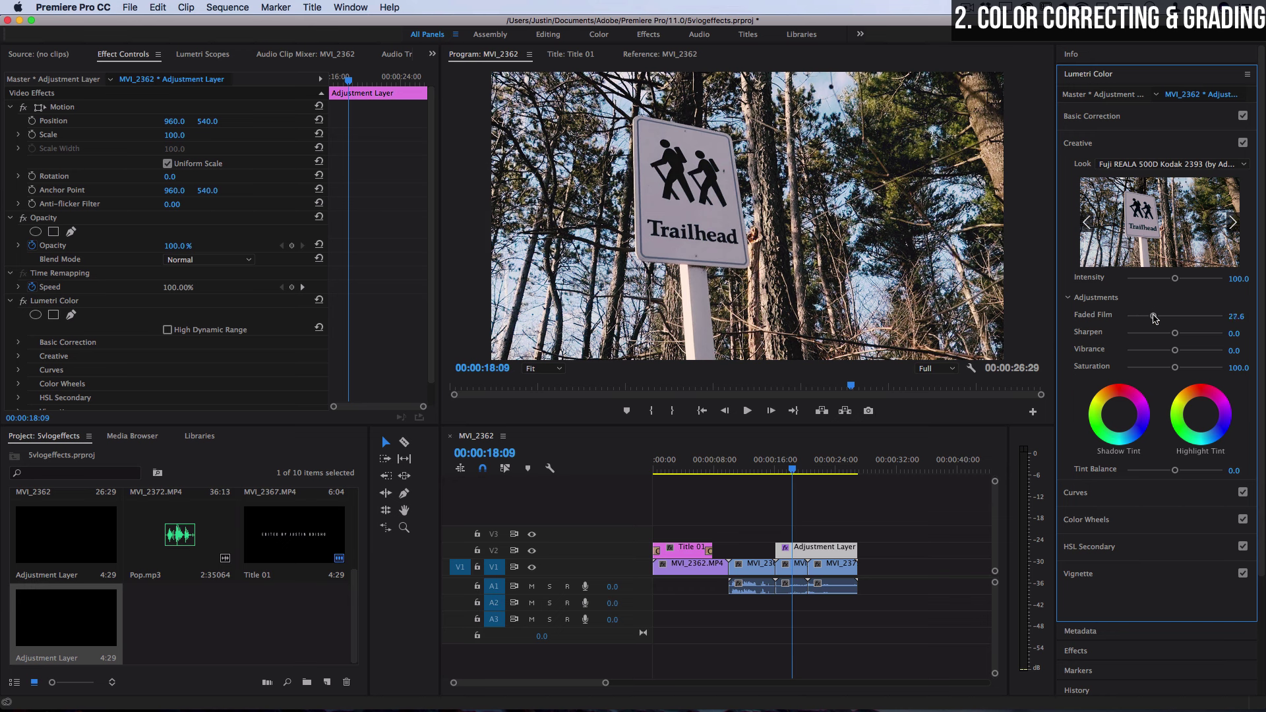
left_click(1162, 368)
left_click(1086, 145)
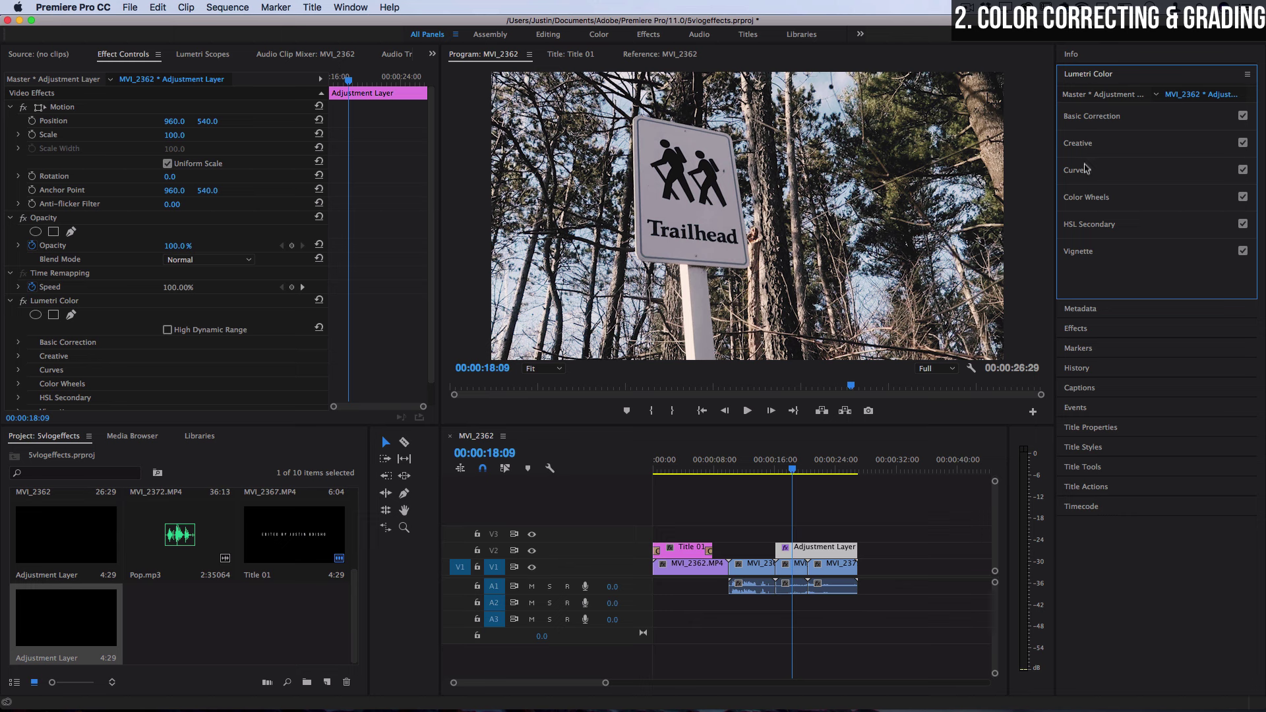
Step: Disable Creative, form an S-shaped RGB curve, and pull down the blue channel's highlights
left_click(1080, 174)
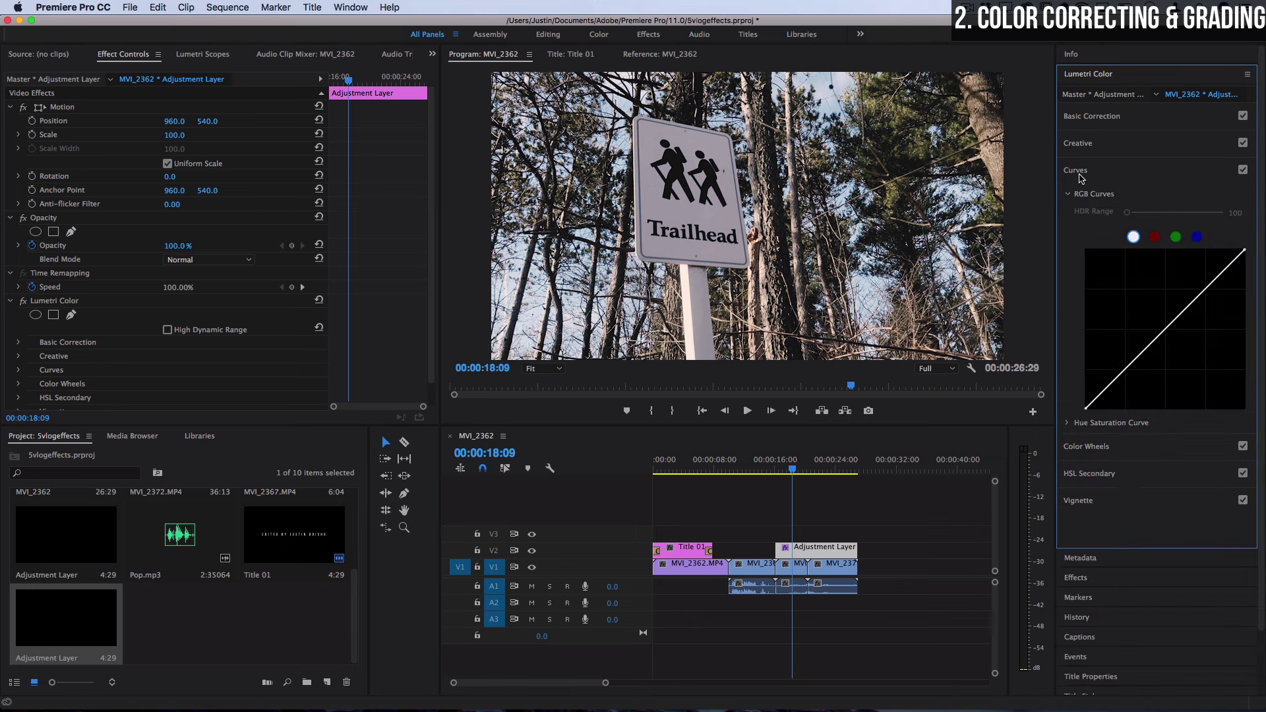
left_click(1243, 143)
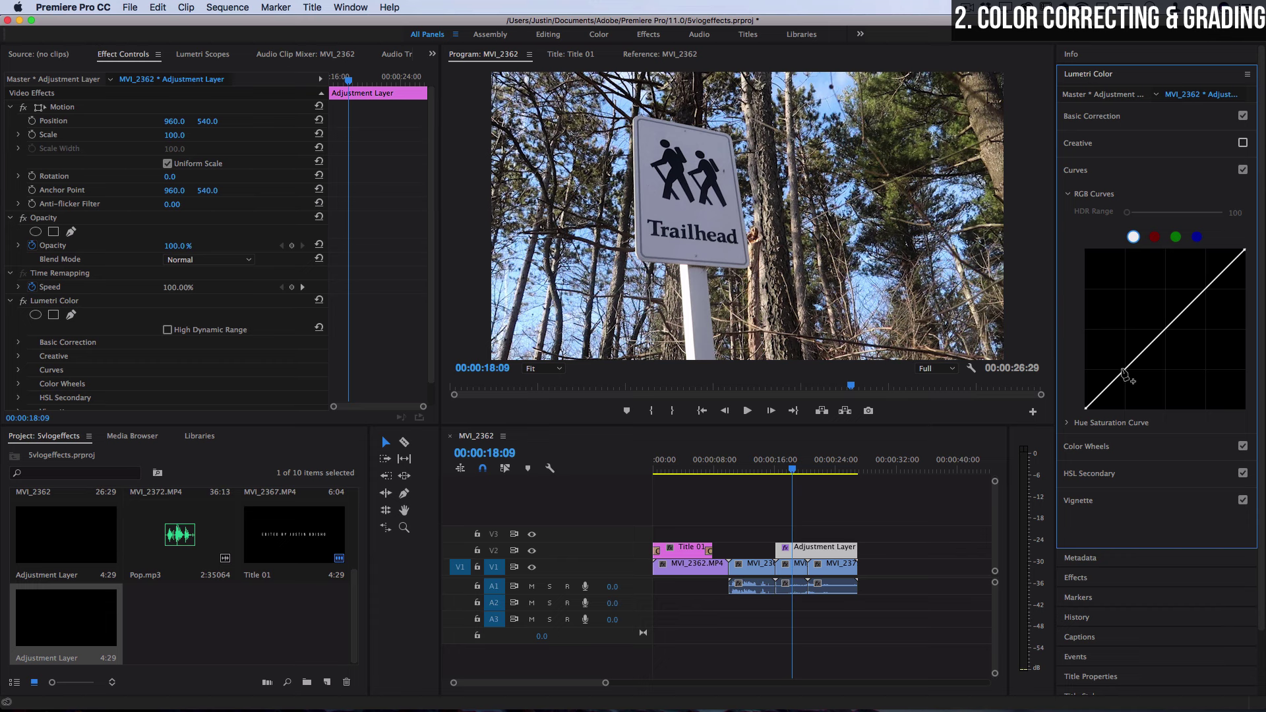
left_click_drag(1123, 381, 1124, 383)
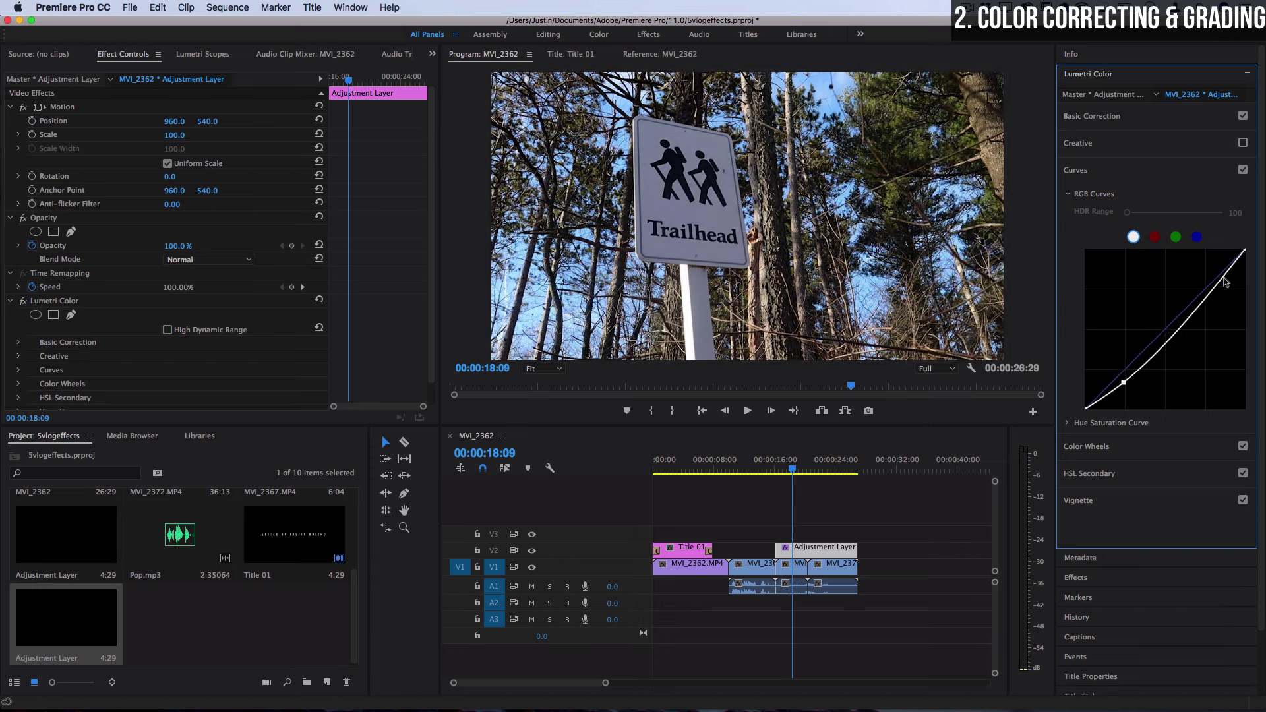
mouse_move(1212, 294)
left_mouse_down()
mouse_move(1209, 267)
mouse_move(1209, 279)
left_mouse_up()
left_click(1195, 239)
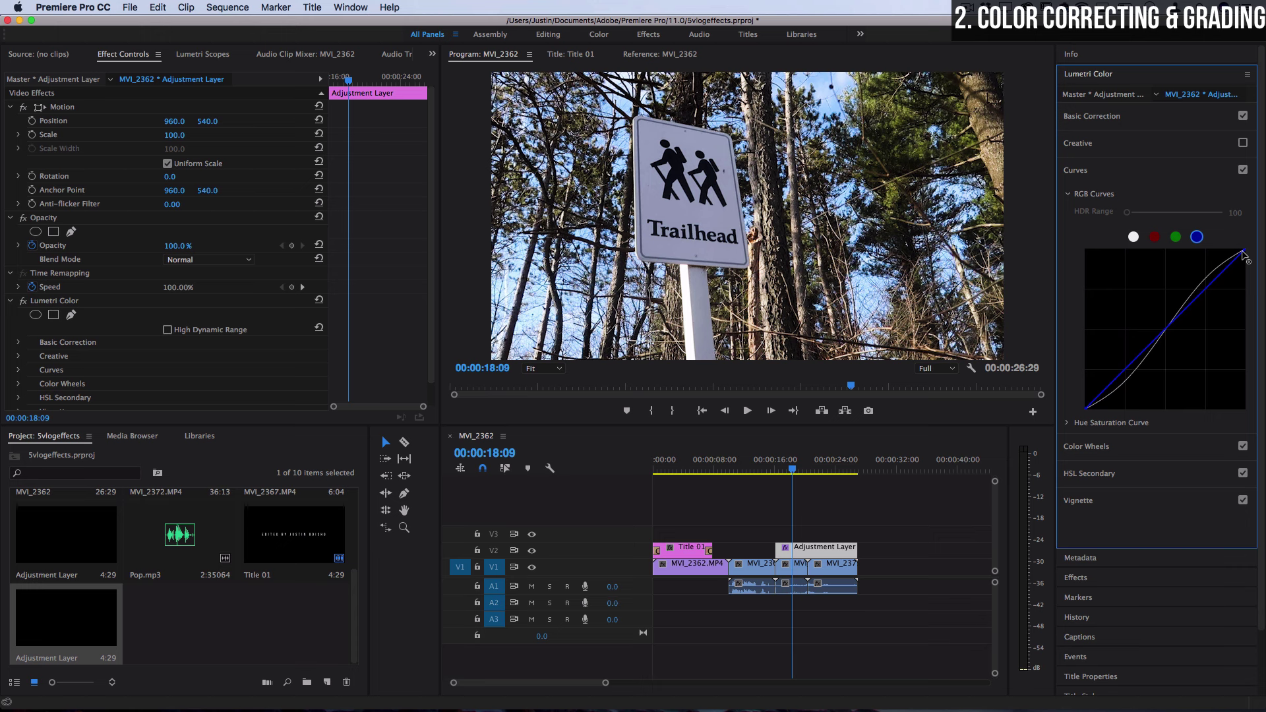
left_click_drag(1244, 251, 1253, 326)
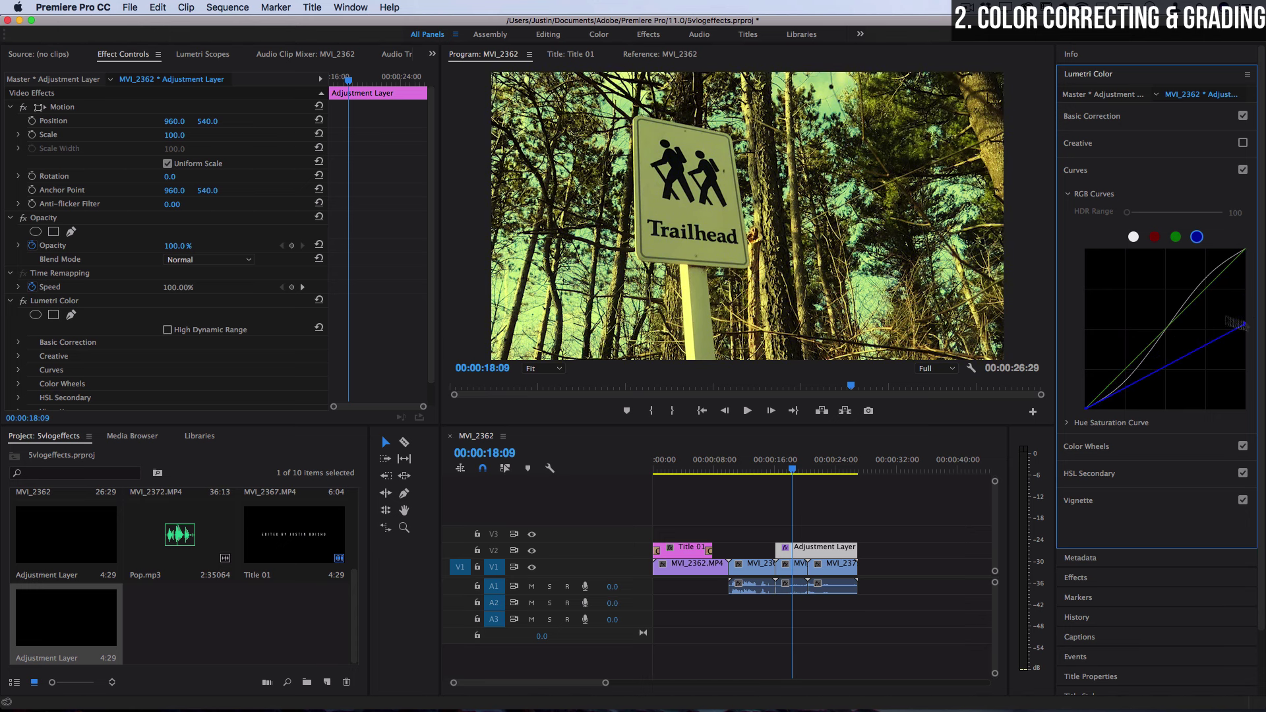
Step: Nudge the Shadows, Midtones and Highlights colour wheels for a subtle, warmer natural grade
left_click(1110, 450)
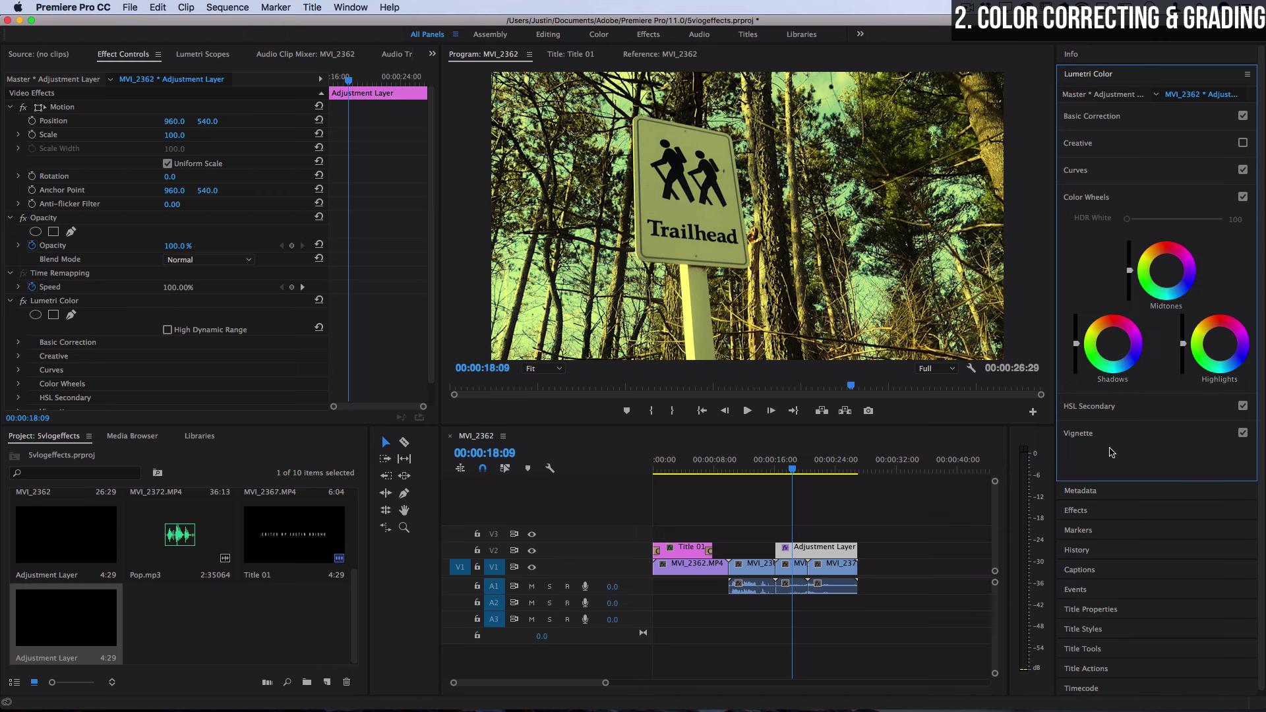
left_click(1128, 356)
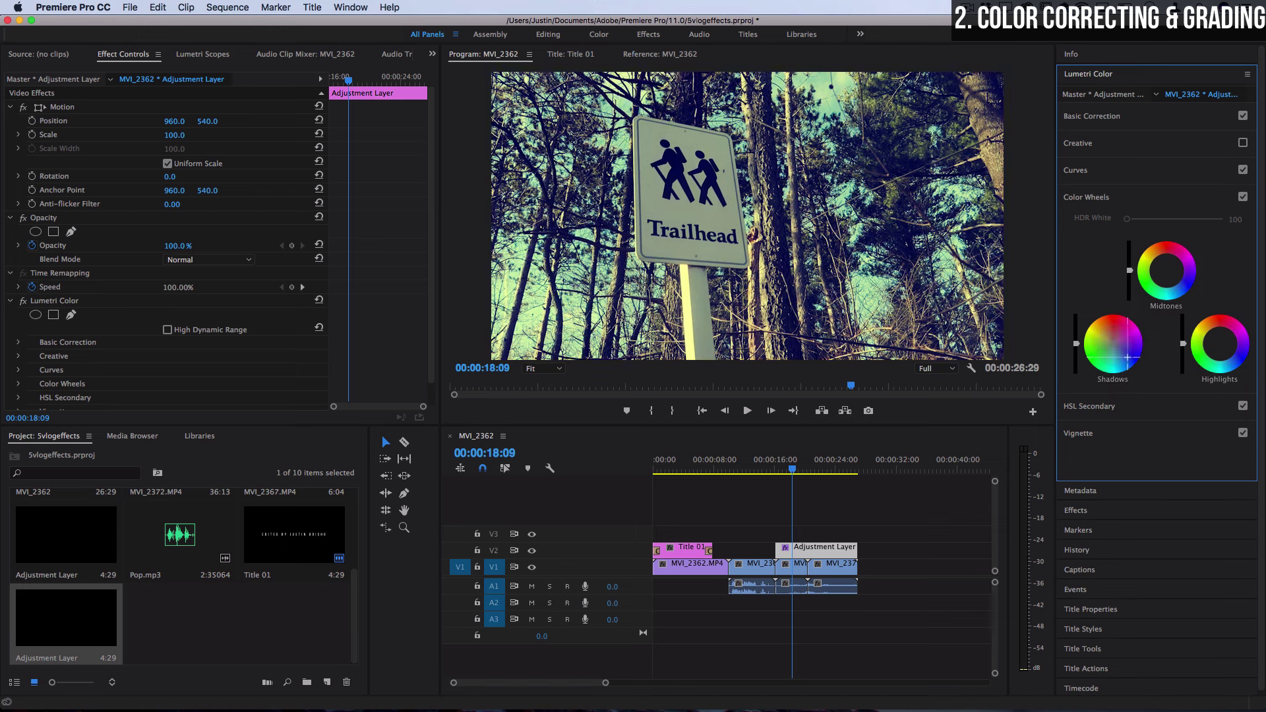
left_click(1155, 260)
left_click(1225, 338)
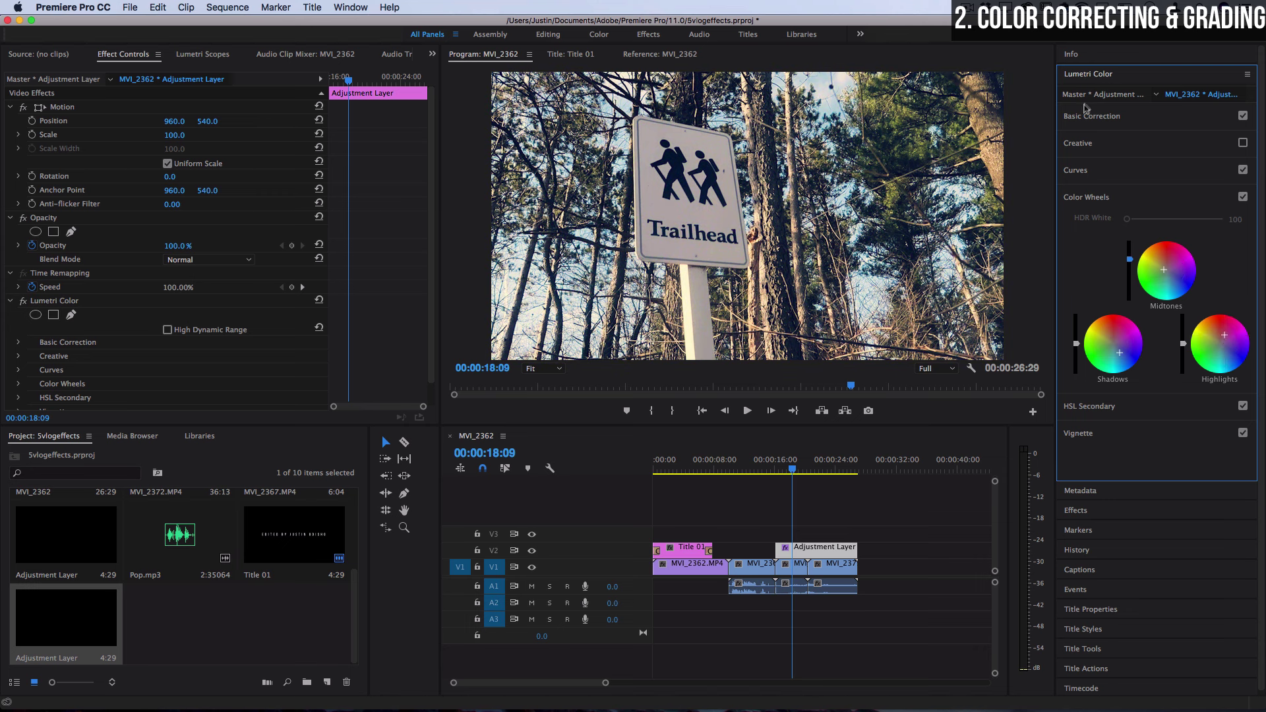
left_click(1086, 78)
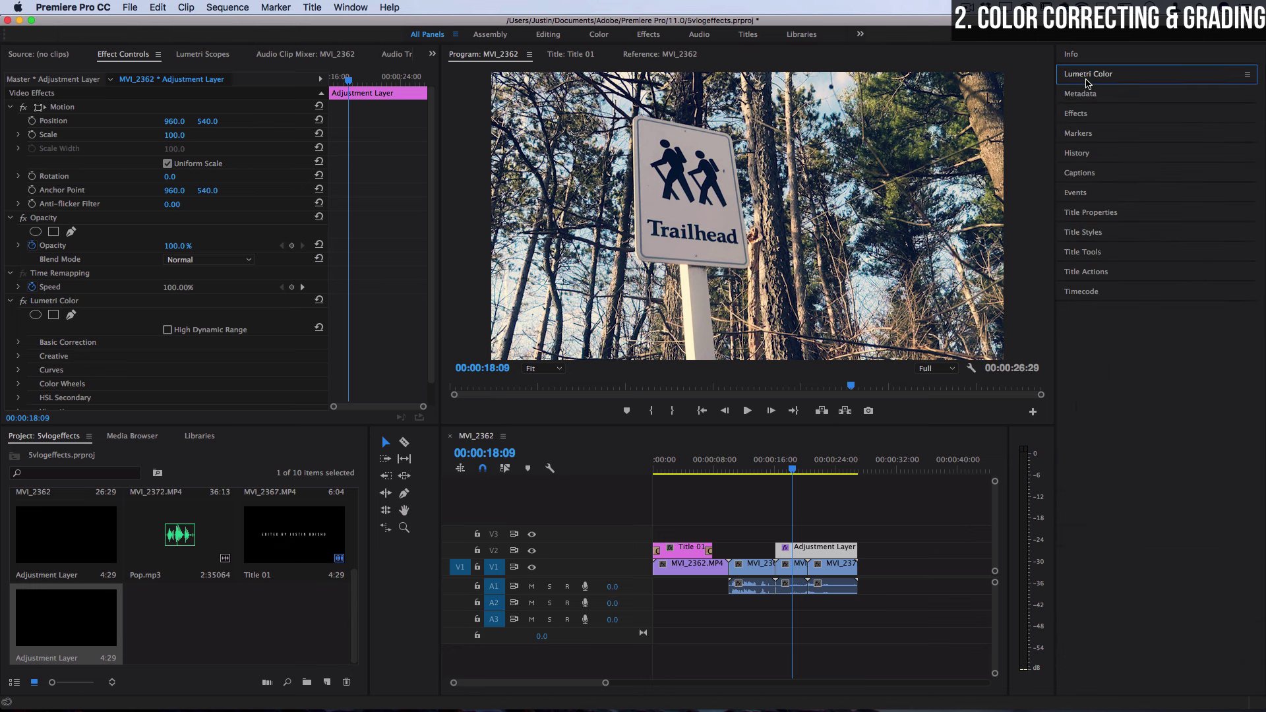
left_click(1088, 77)
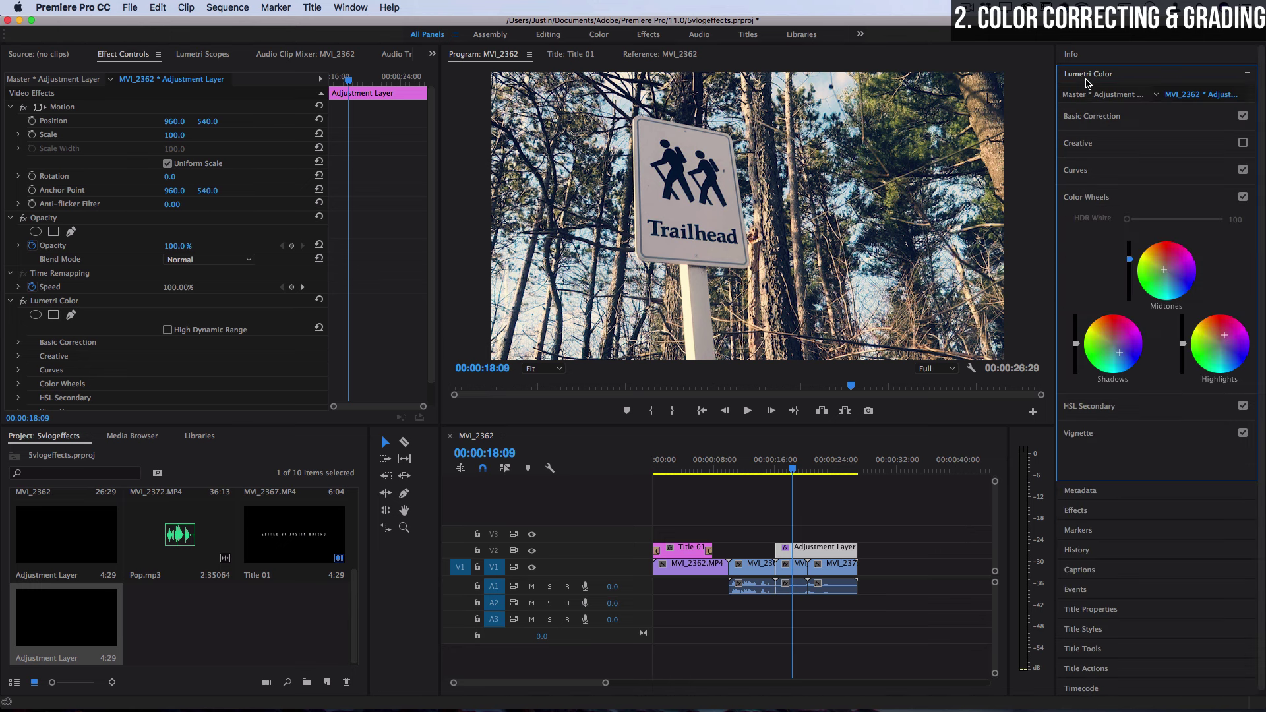
left_click(1093, 78)
left_click(826, 560)
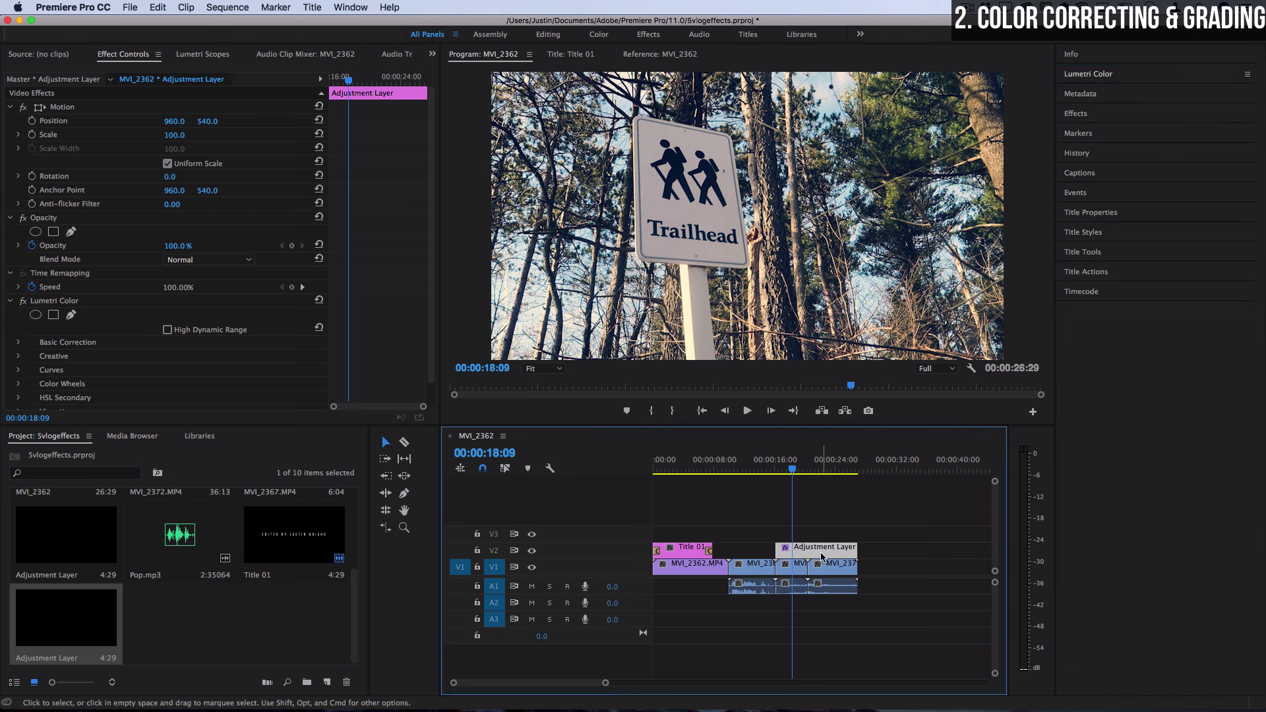
Step: Play back the graded footage from 00:00:20:11
left_click(808, 470)
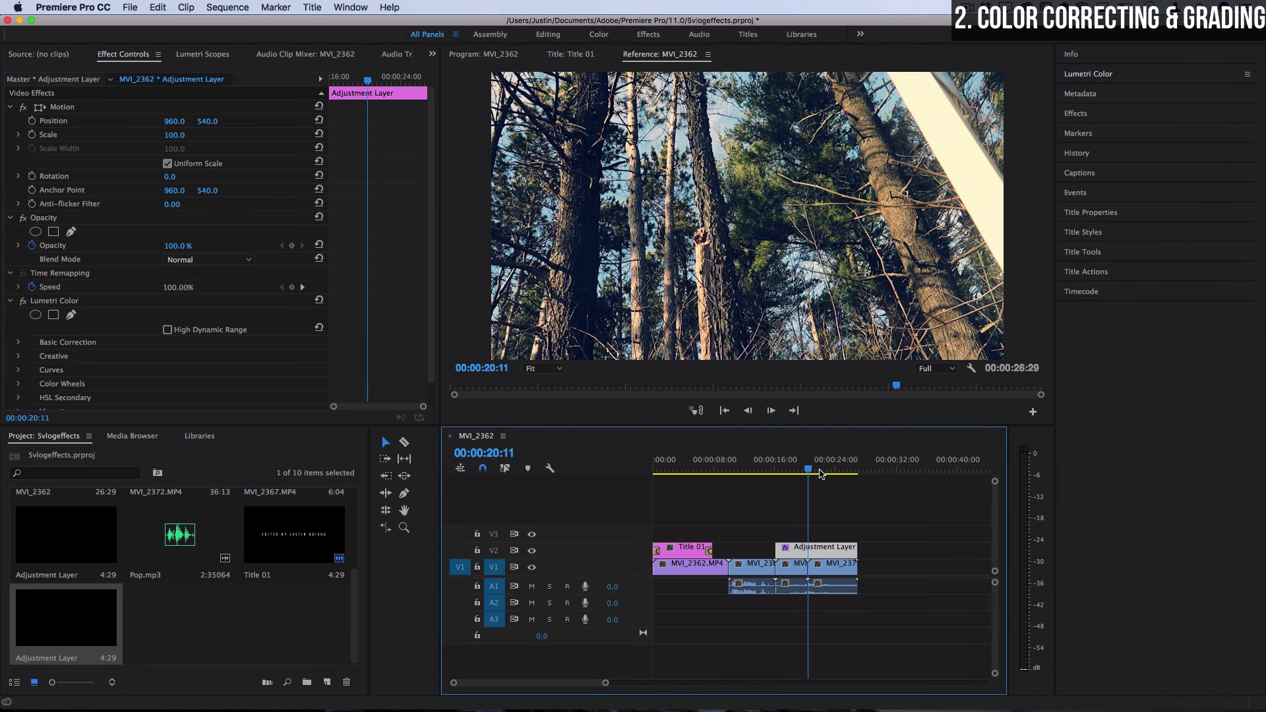
key("space")
key("space")
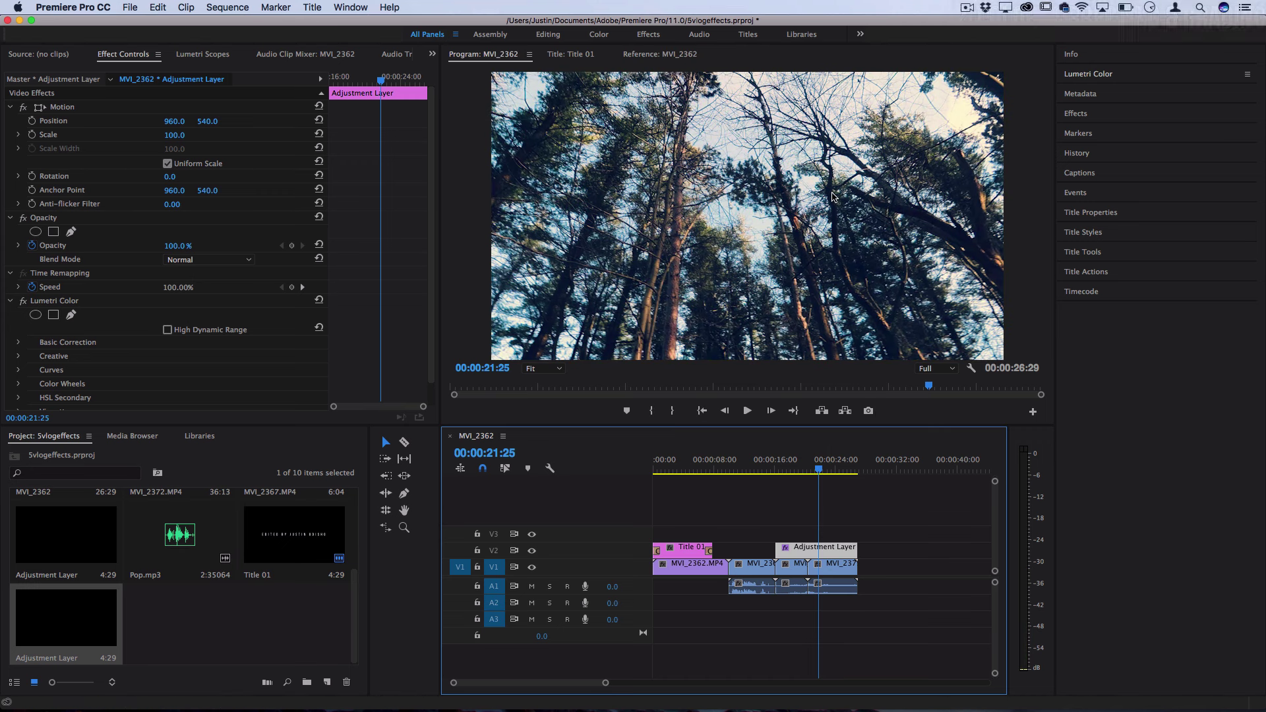
key("super+Tab")
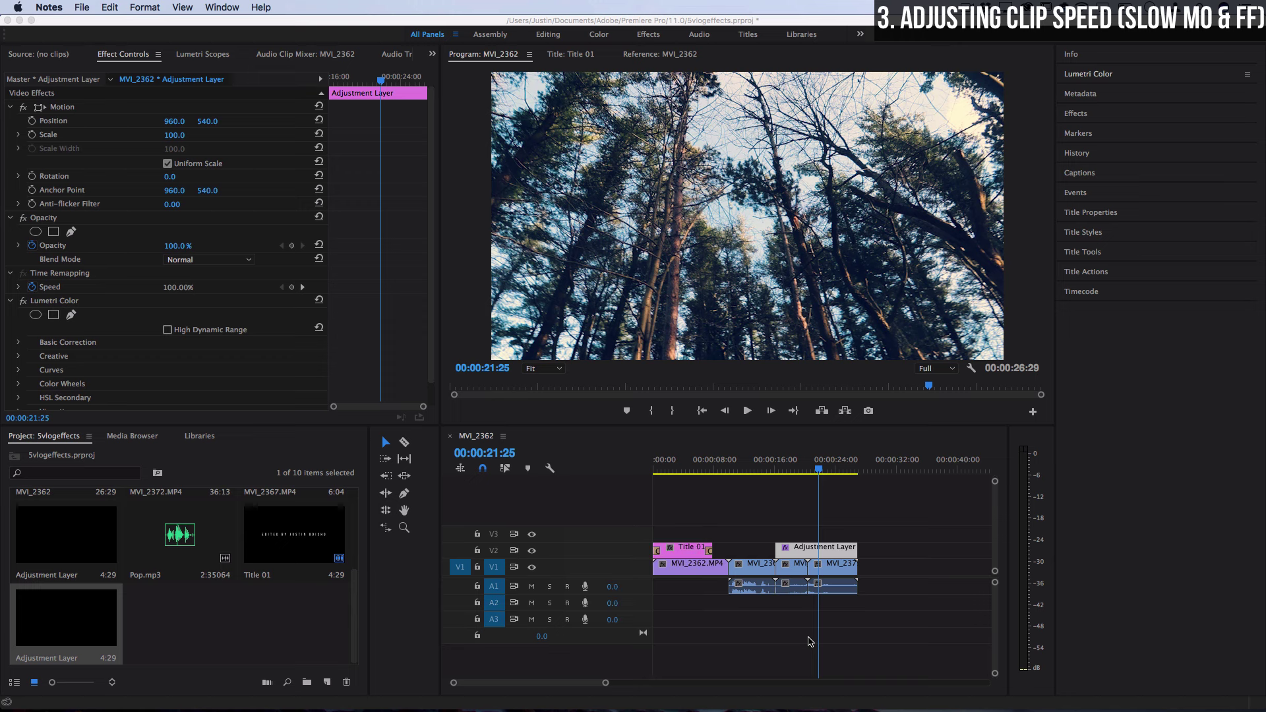
Step: Select MVI_2375.MP4 in the Project panel to view its Info: 1920 x 1080 at 59.94 fps
left_click(817, 569)
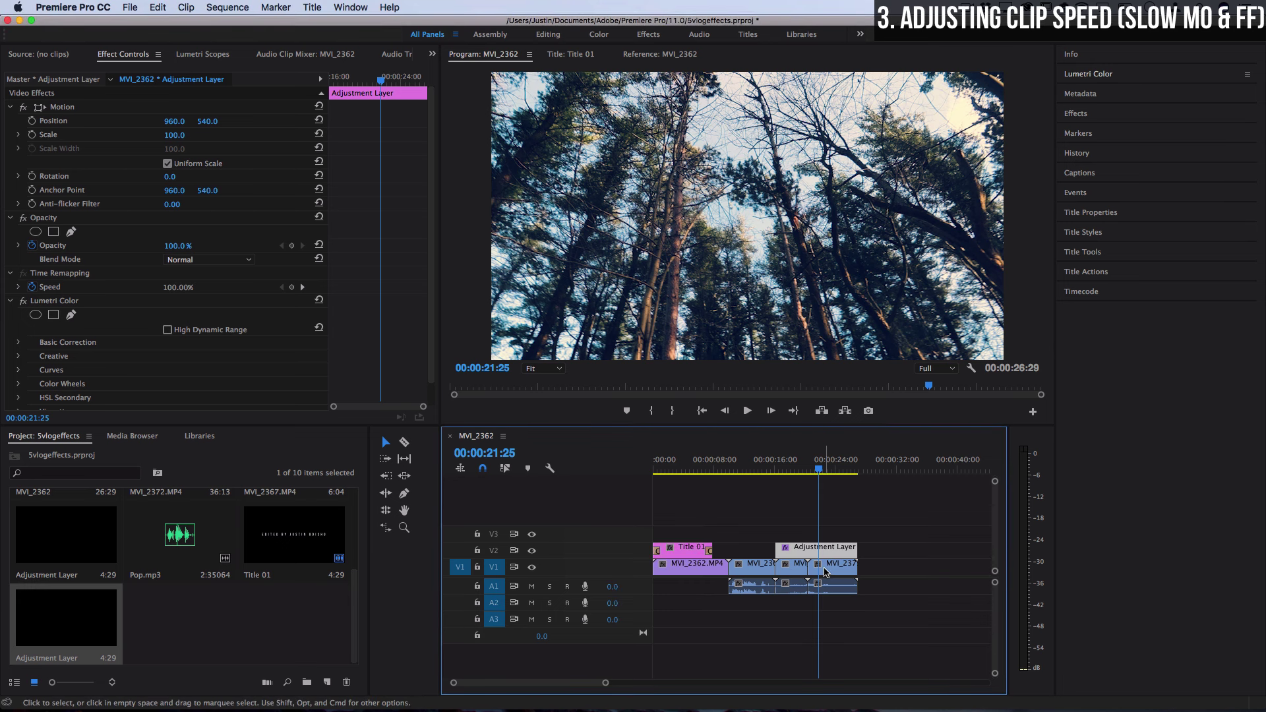
scroll(198, 521, "up", 3)
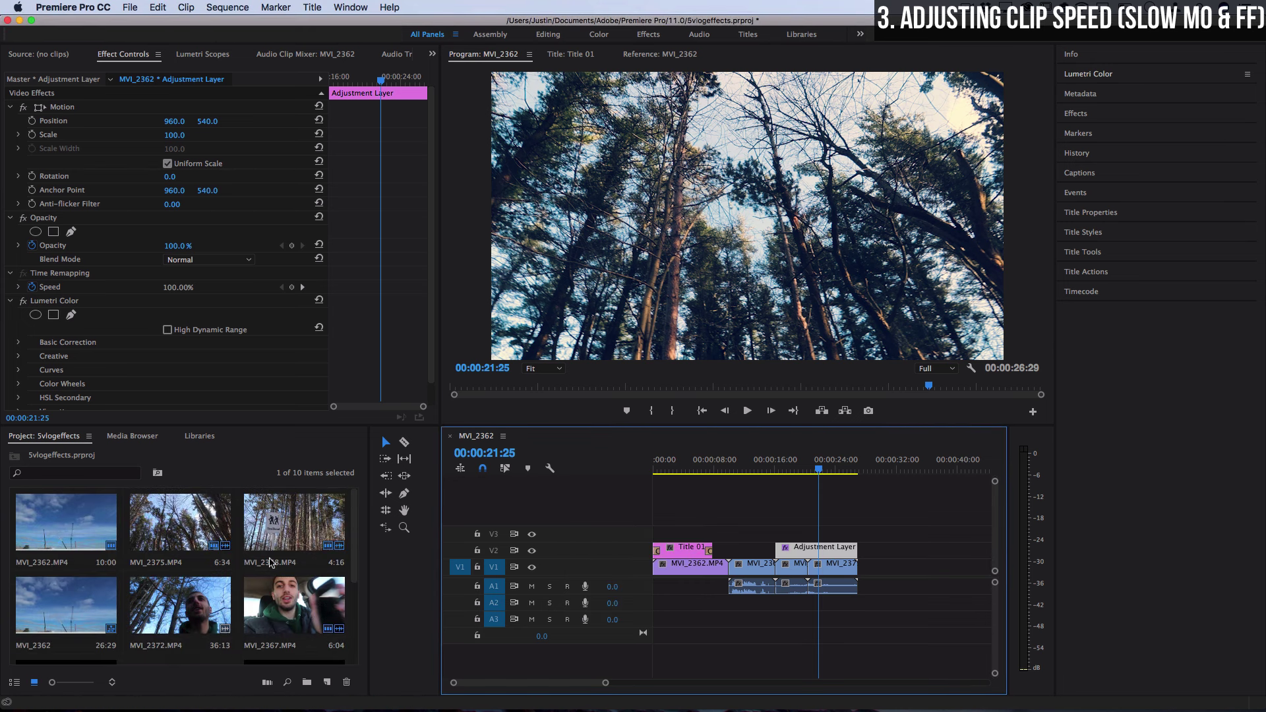
left_click(198, 520)
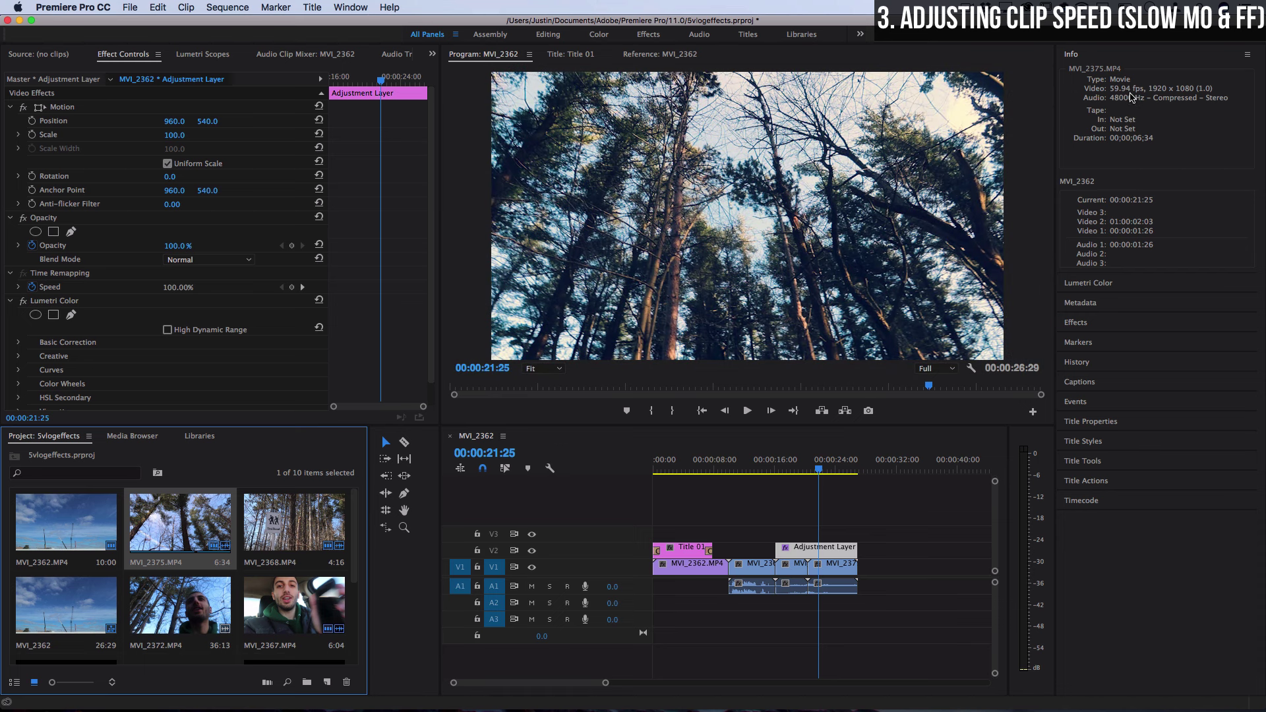
Step: Set MVI_2375 to 50% speed with Reverse Speed off, stretching it to 00:00:13:04
left_click(828, 496)
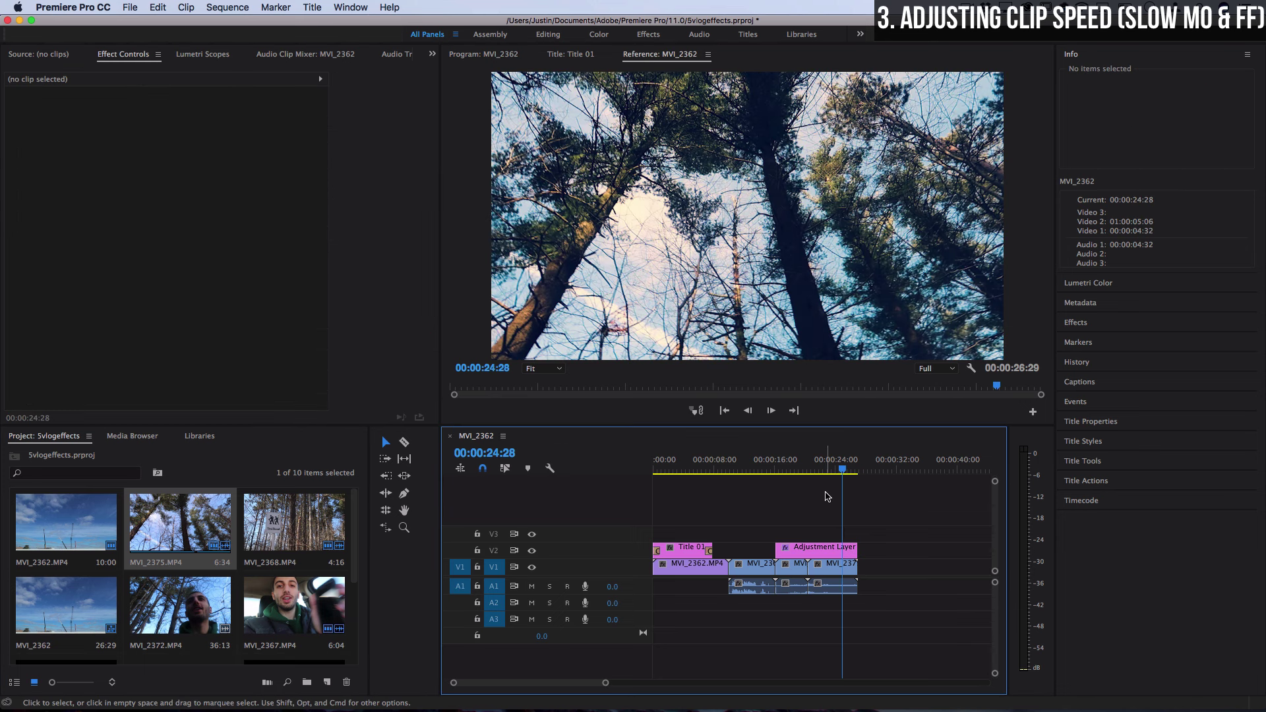
right_click(845, 569)
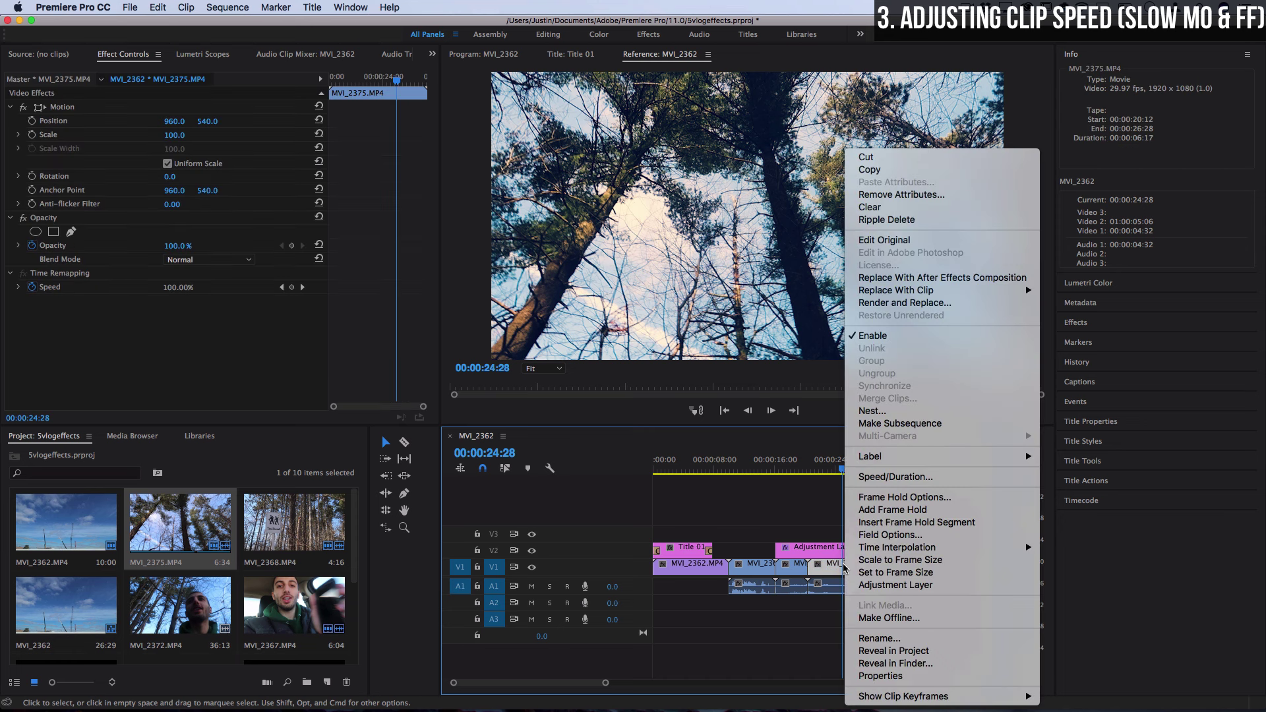
left_click(895, 477)
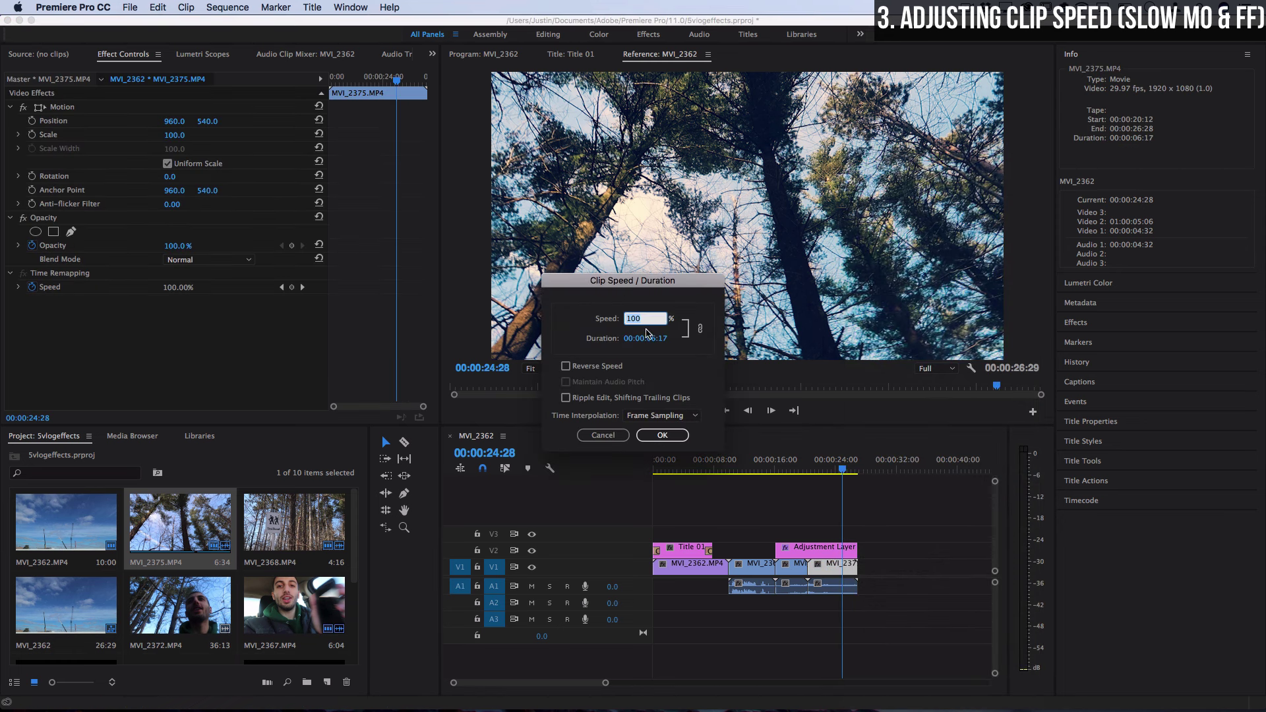
type("50")
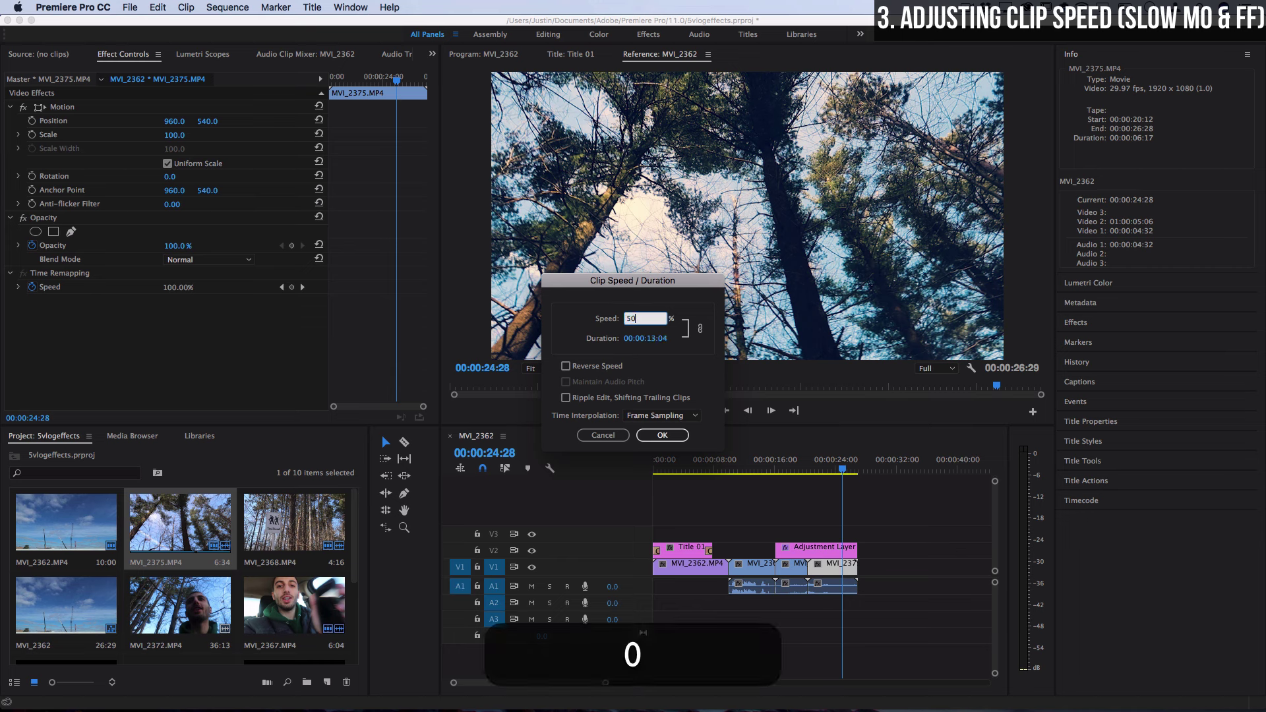
left_click(668, 367)
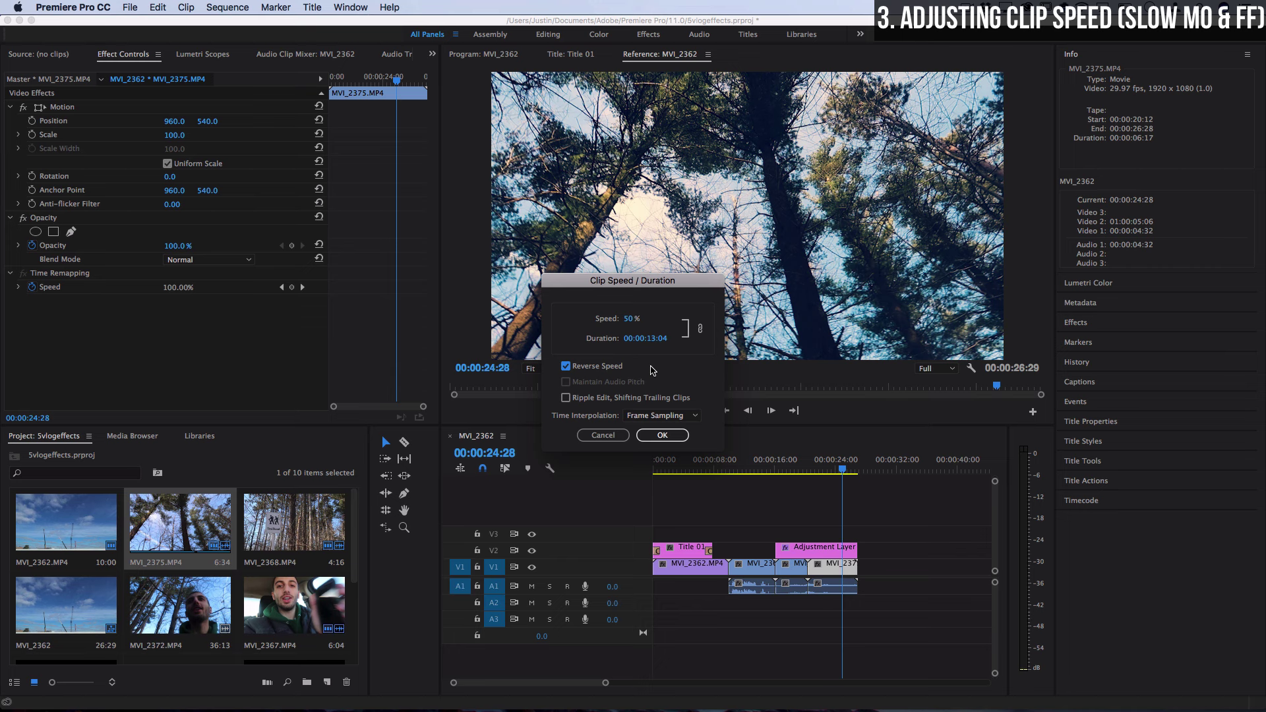
left_click(565, 366)
left_click(668, 435)
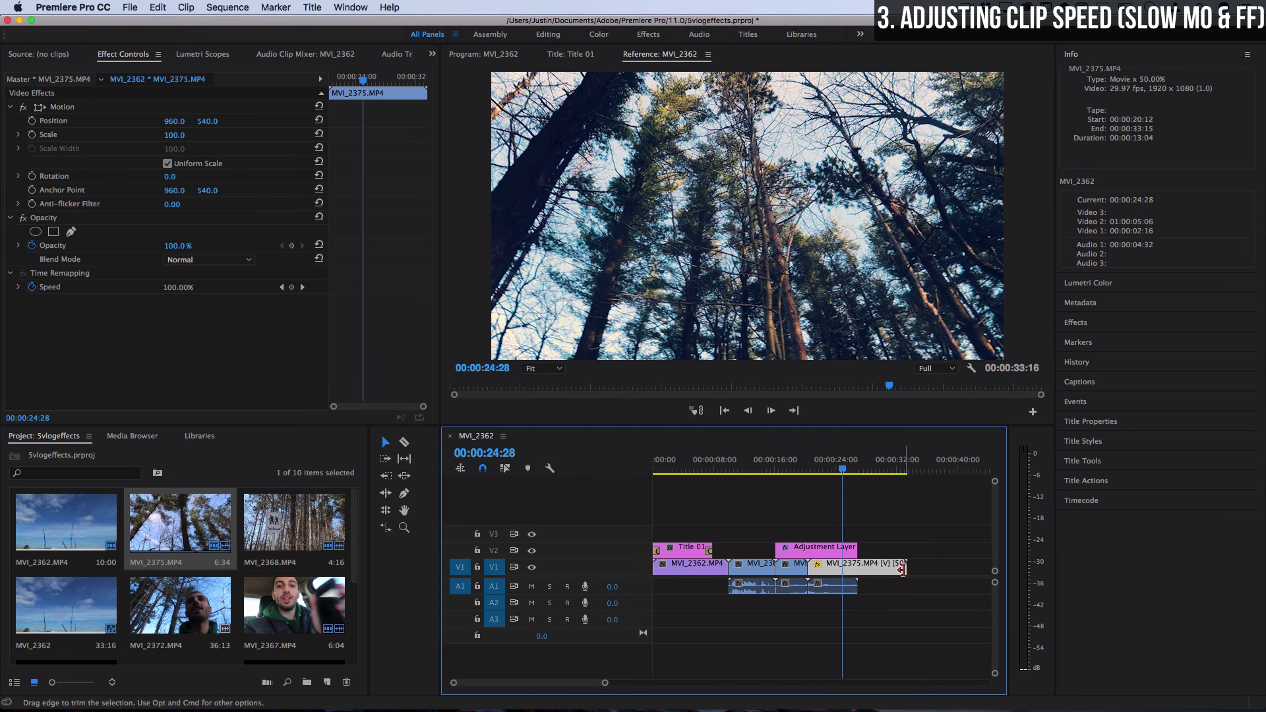
left_click(848, 587)
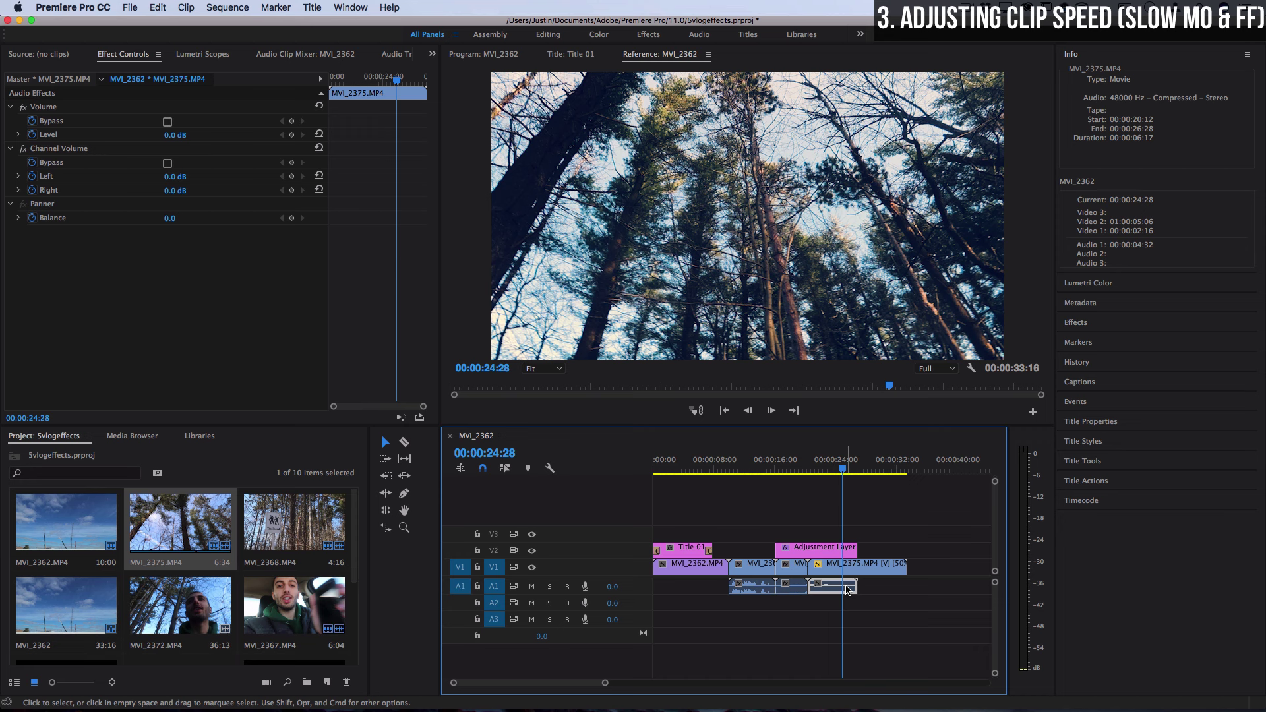
Step: Set the MVI_2375 audio clip on A1 to 50% speed
right_click(848, 588)
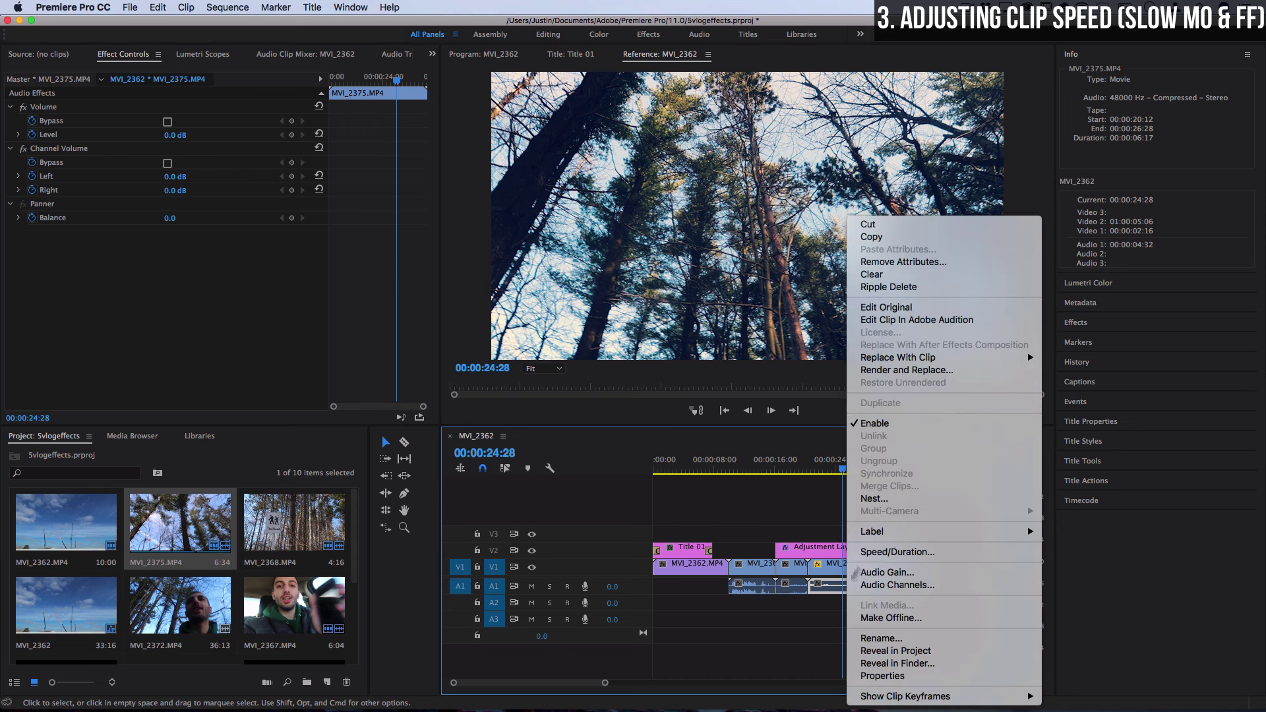
left_click(890, 553)
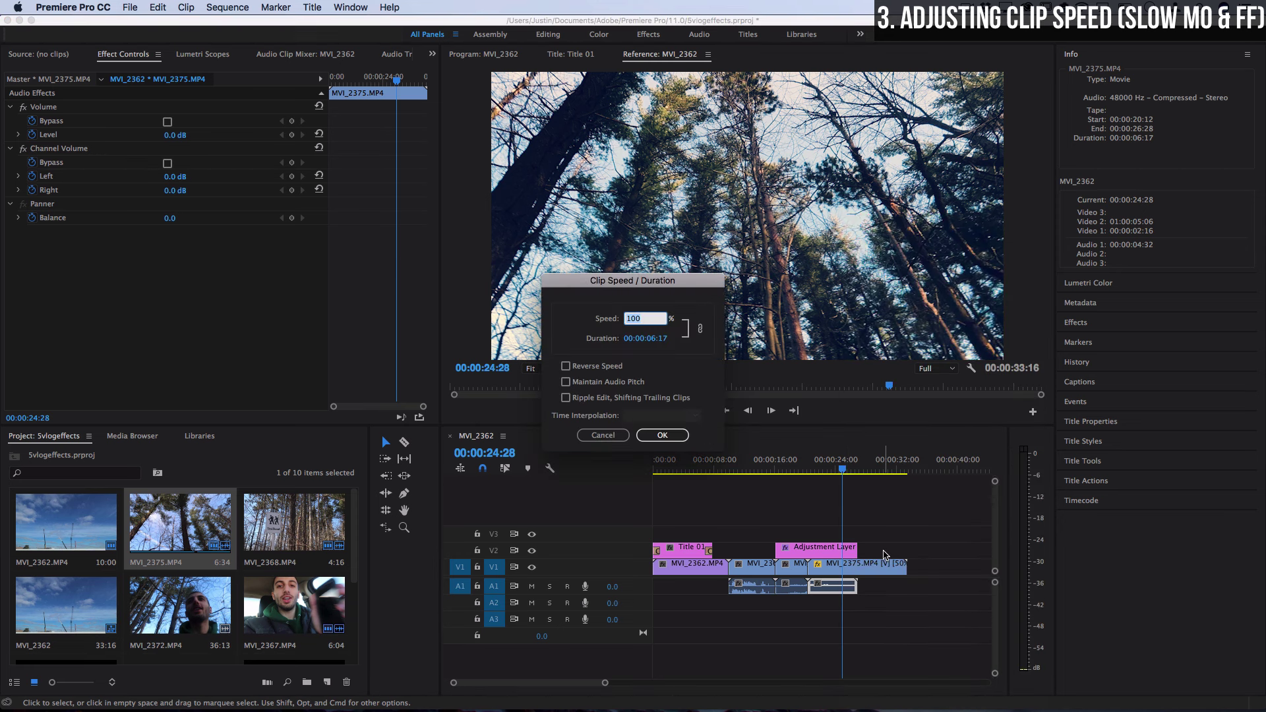
type("50")
key("Return")
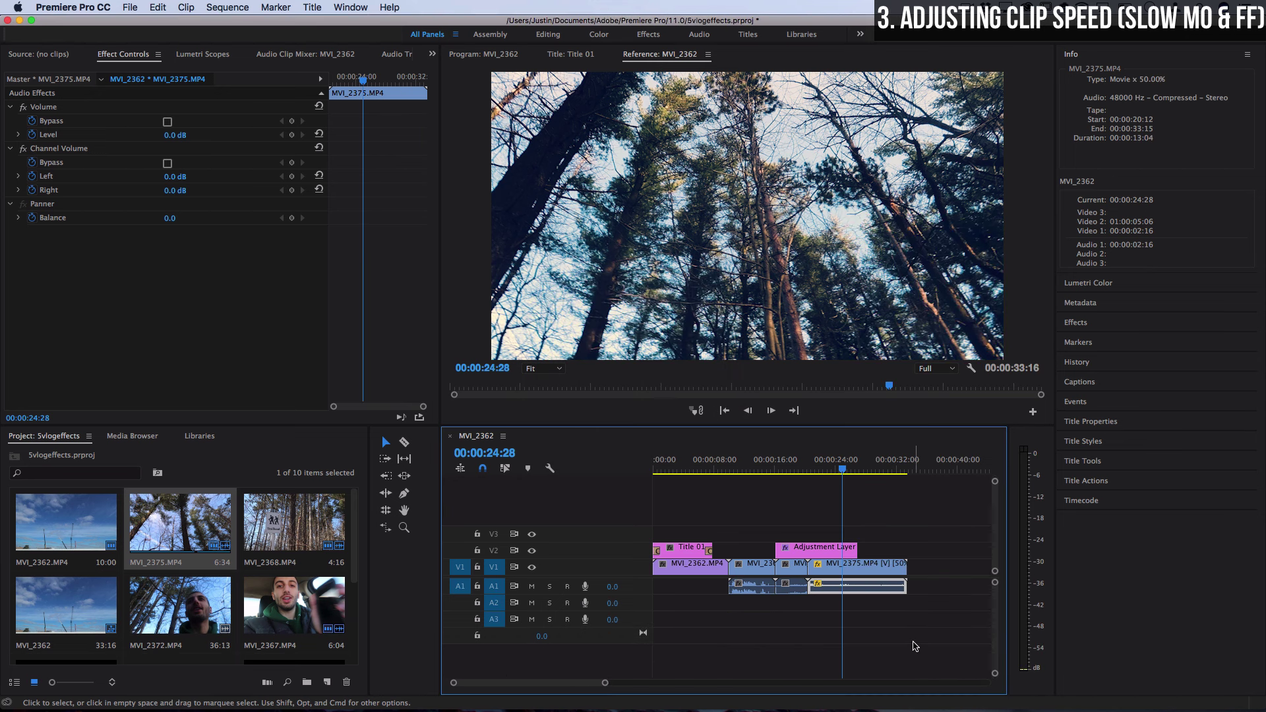
Step: Delete the MVI_2375 audio and preview the slow-motion section from 00:00:22:11
key("BackSpace")
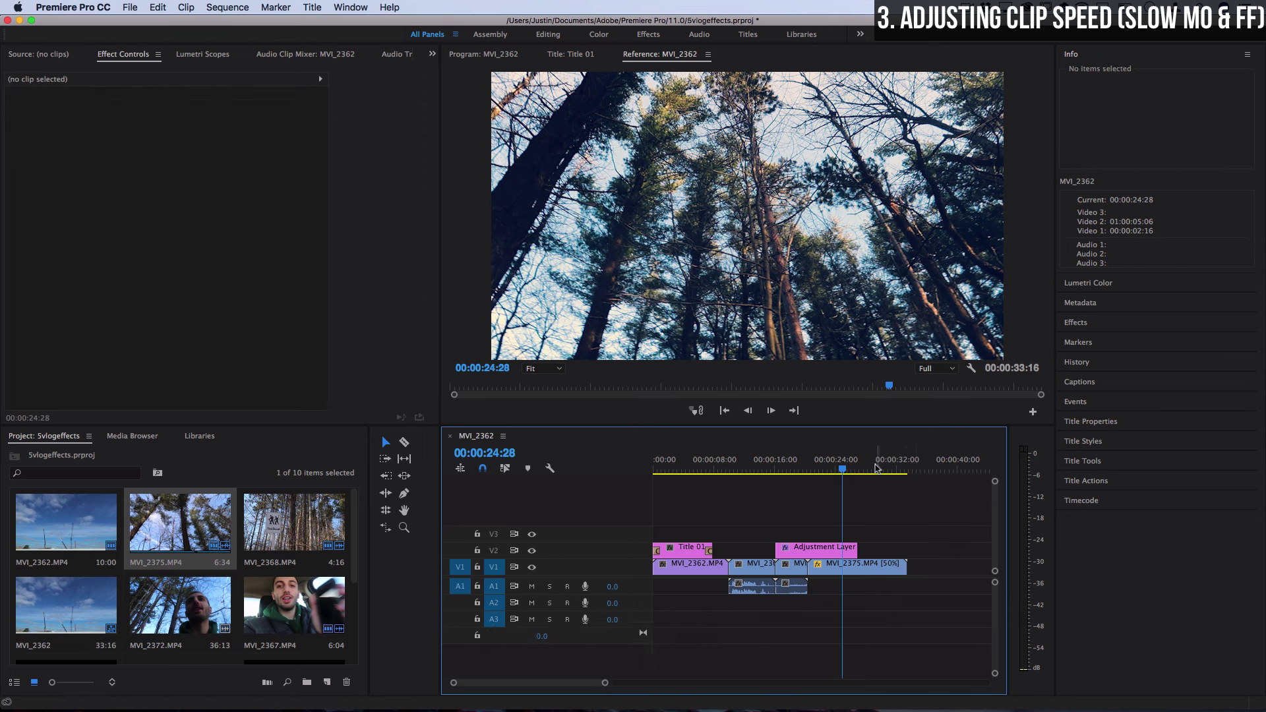
left_click(824, 471)
key("space")
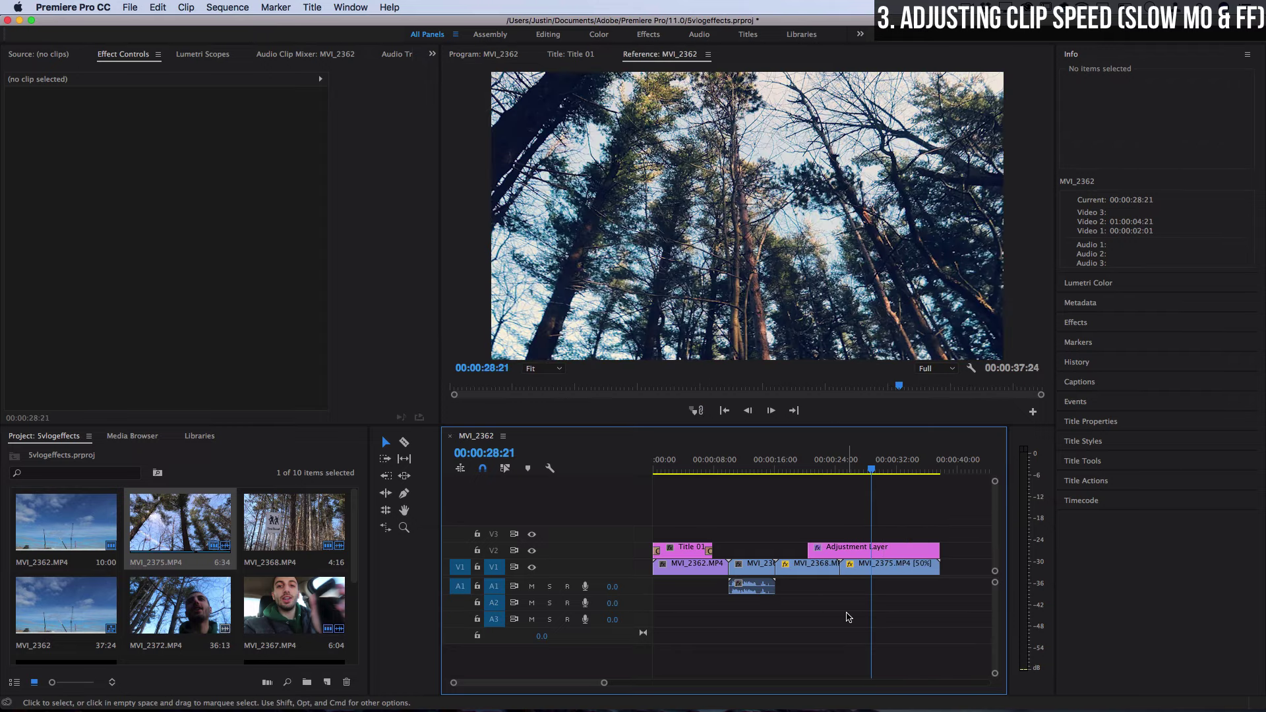
key("r")
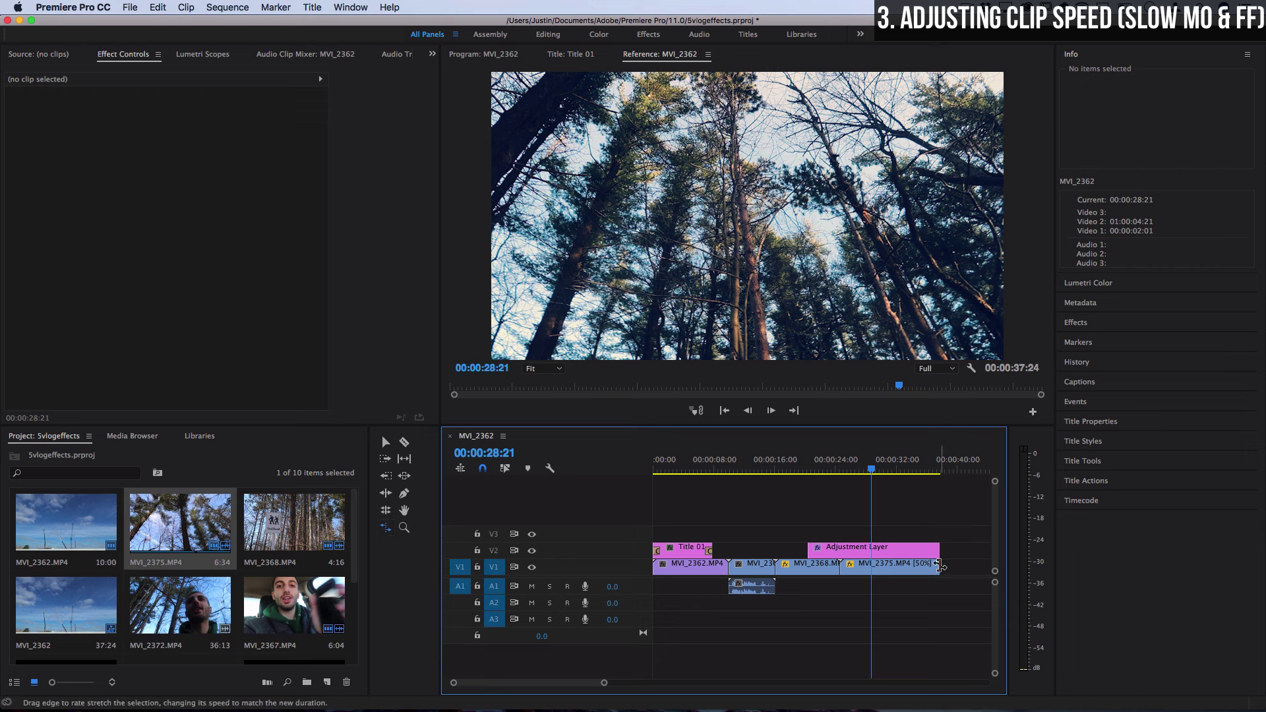
left_click_drag(939, 565, 870, 569)
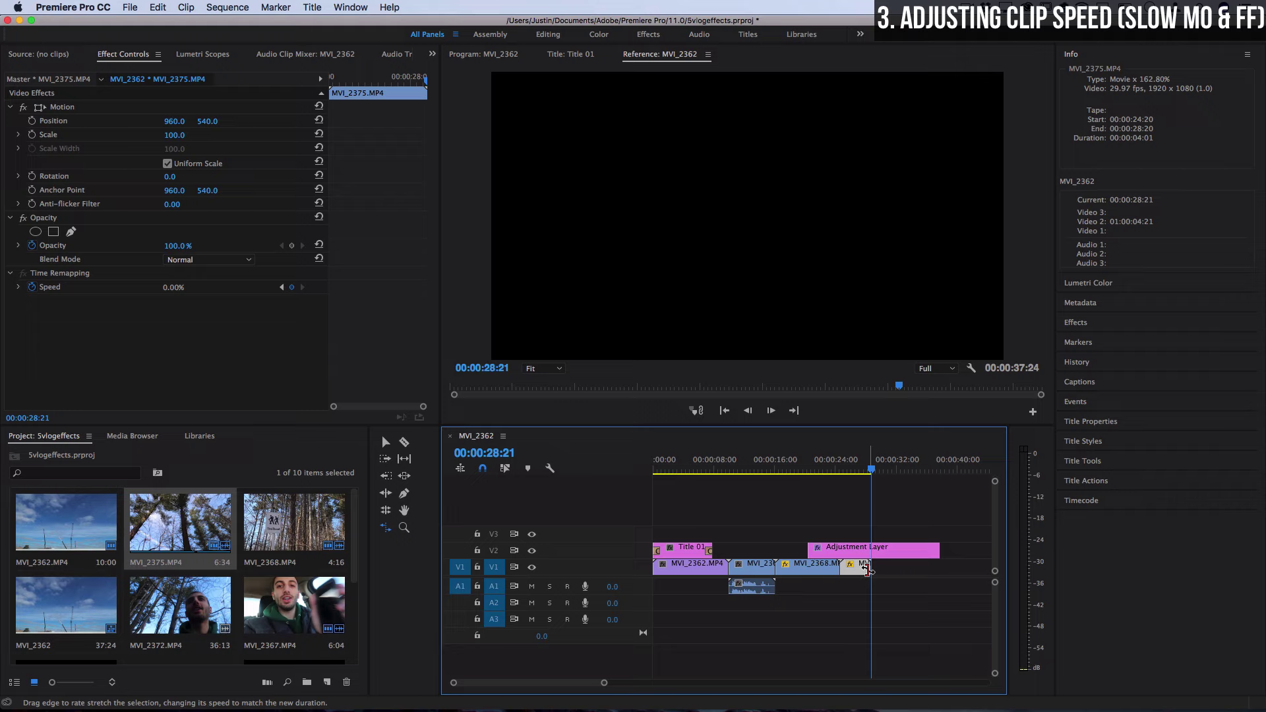
mouse_move(867, 569)
left_mouse_down()
mouse_move(857, 570)
mouse_move(968, 571)
mouse_move(861, 573)
left_mouse_up()
left_click(844, 471)
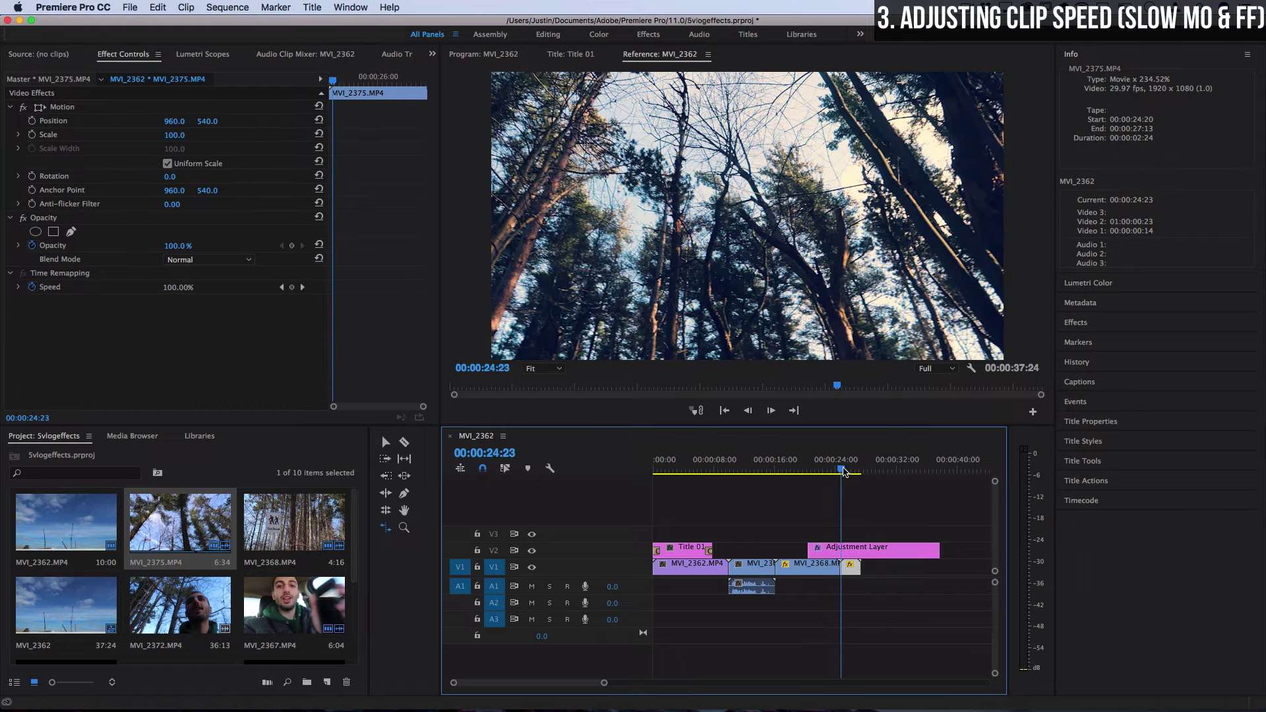
key("space")
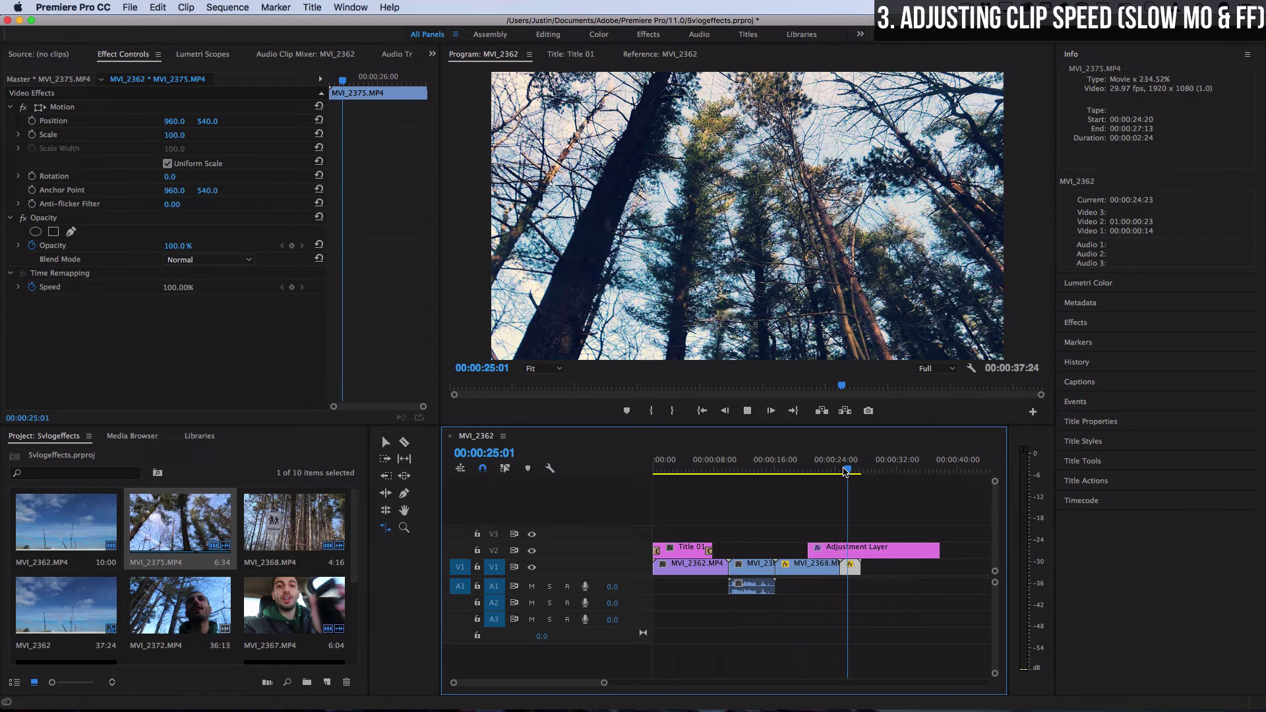
key("space")
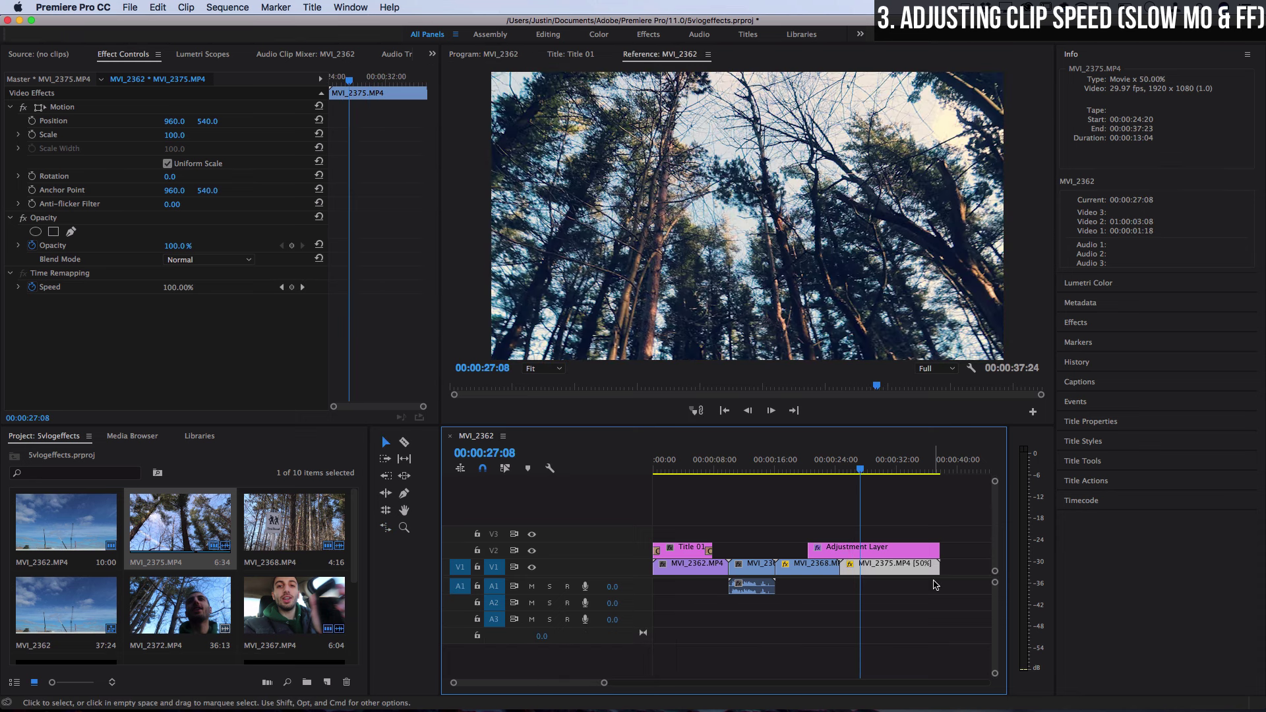
Step: Show MVI_2375's Time Remapping > Speed line on the timeline
right_click(875, 568)
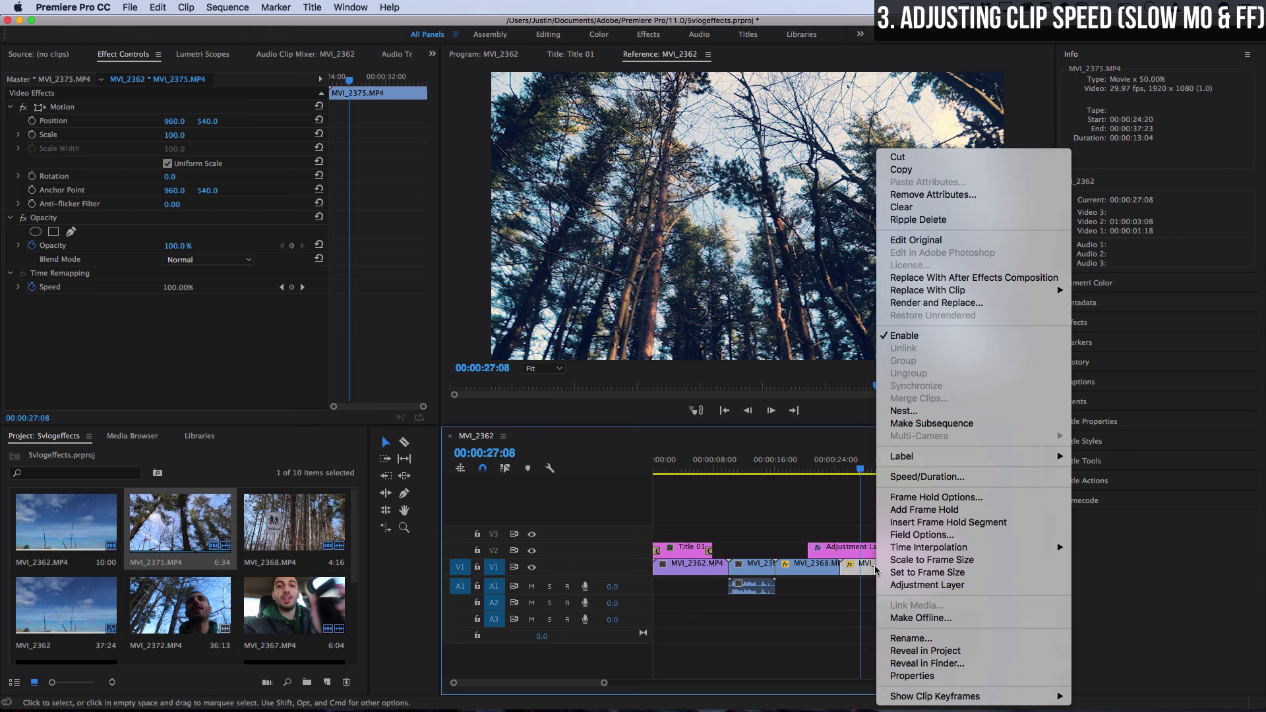
mouse_move(922, 697)
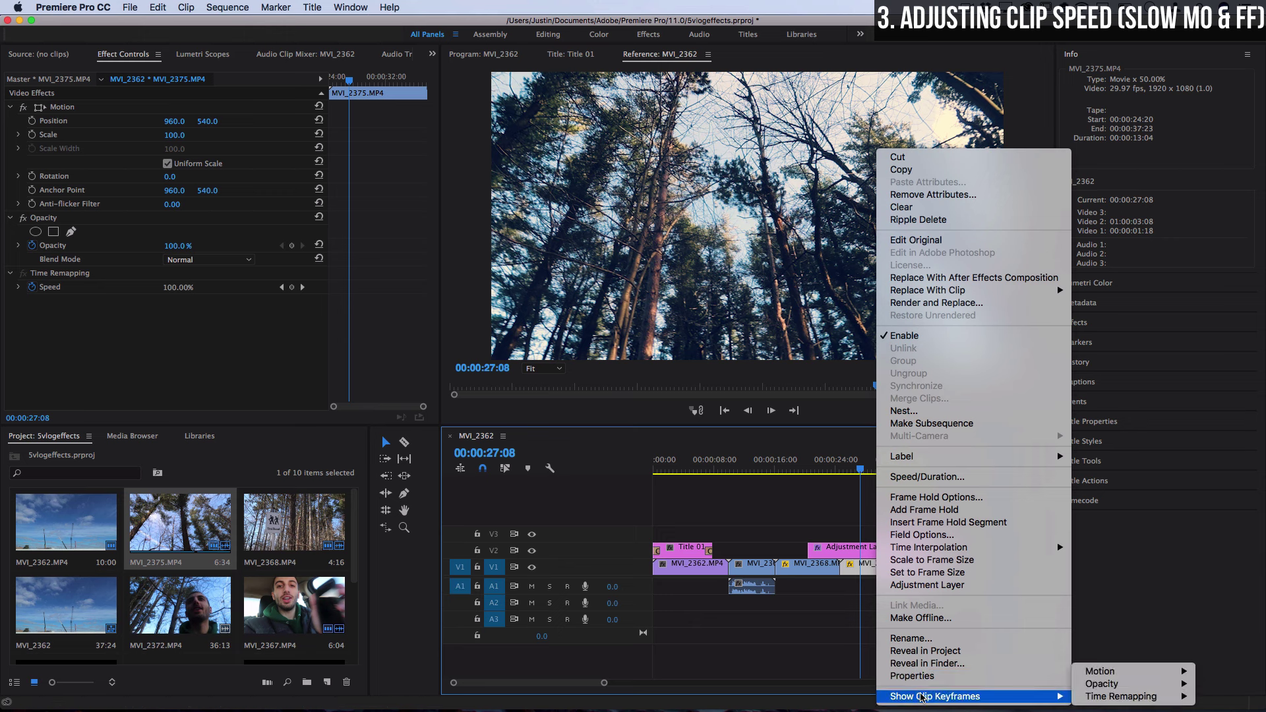
mouse_move(1106, 697)
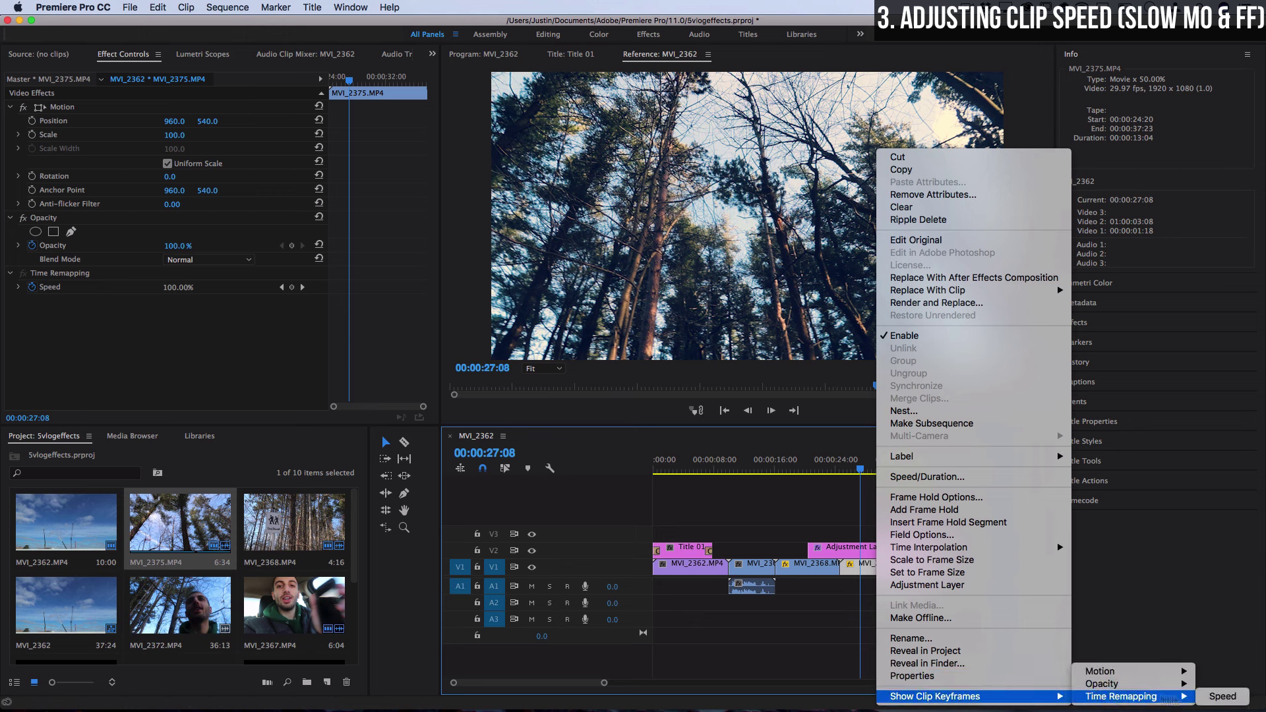
left_click(1224, 697)
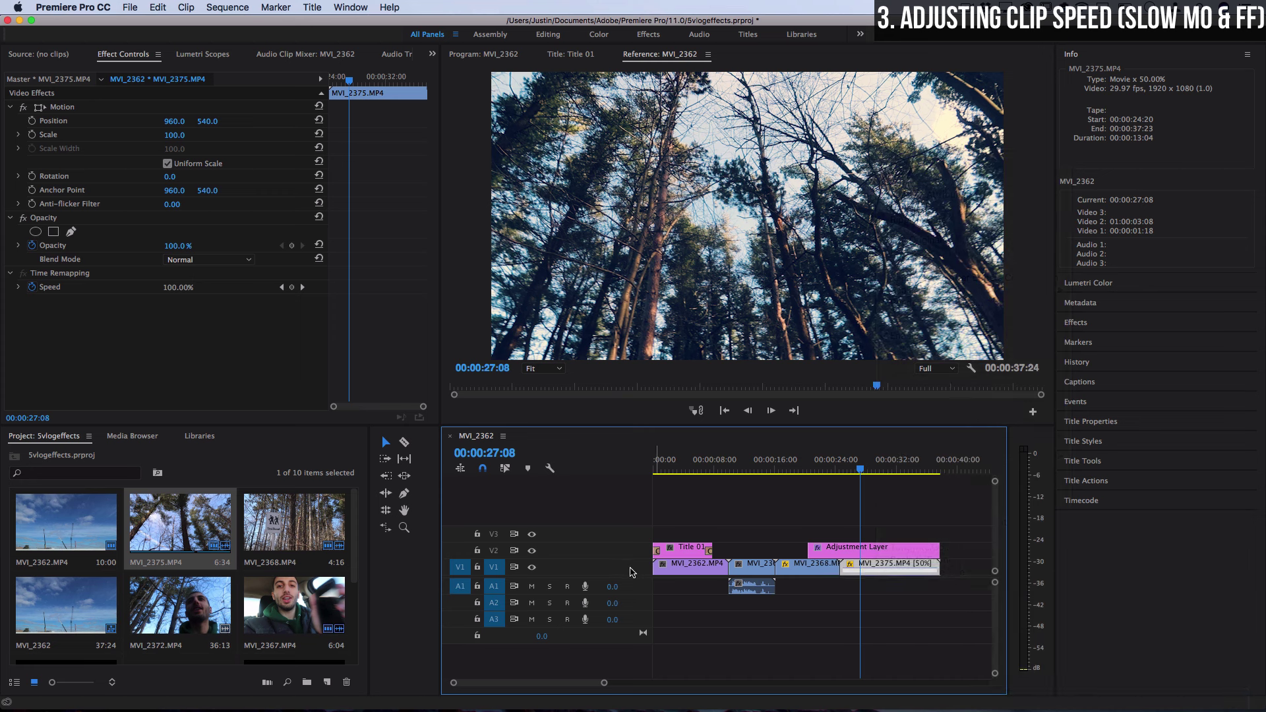
Step: Raise MVI_2375's speed band to 147%, shortening the clip to 00:00:08:28
scroll(631, 573, "up", 3)
scroll(631, 573, "up", 2)
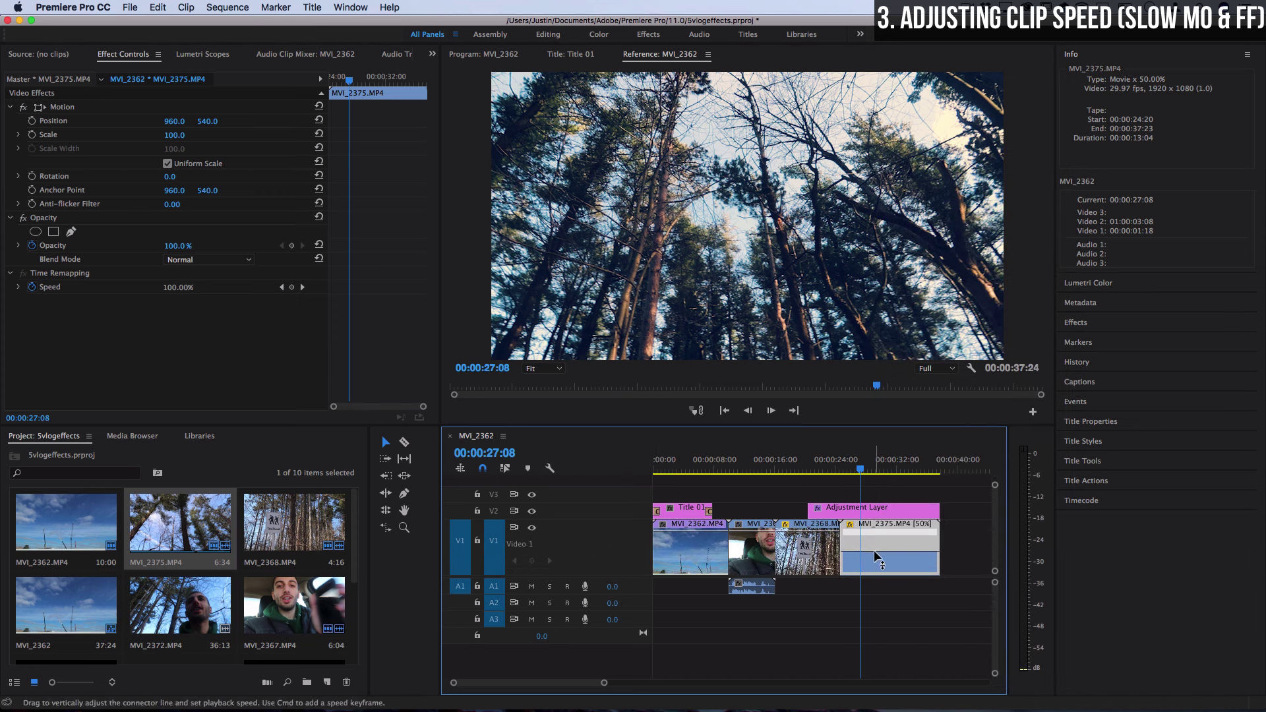
mouse_move(874, 552)
left_click_drag(875, 551, 878, 514)
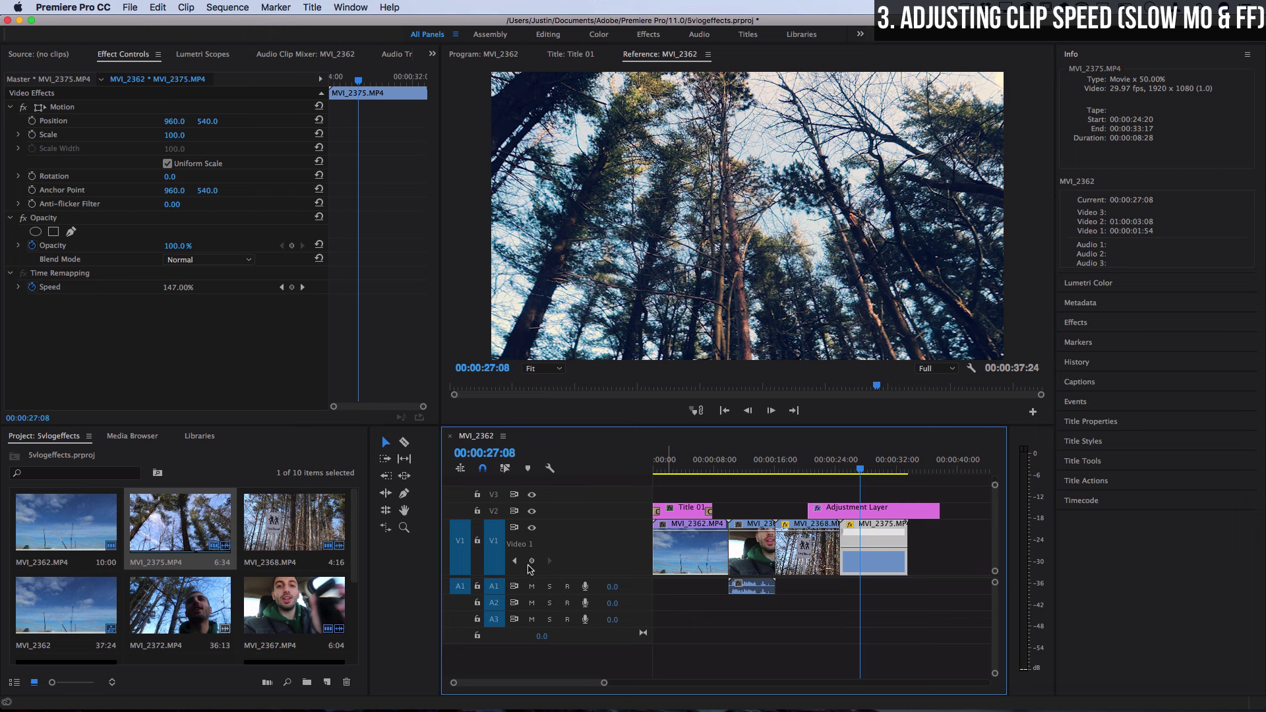
Step: Add a speed keyframe to MVI_2375, speed up one section, and split the keyframe into a ramp
left_click(532, 562)
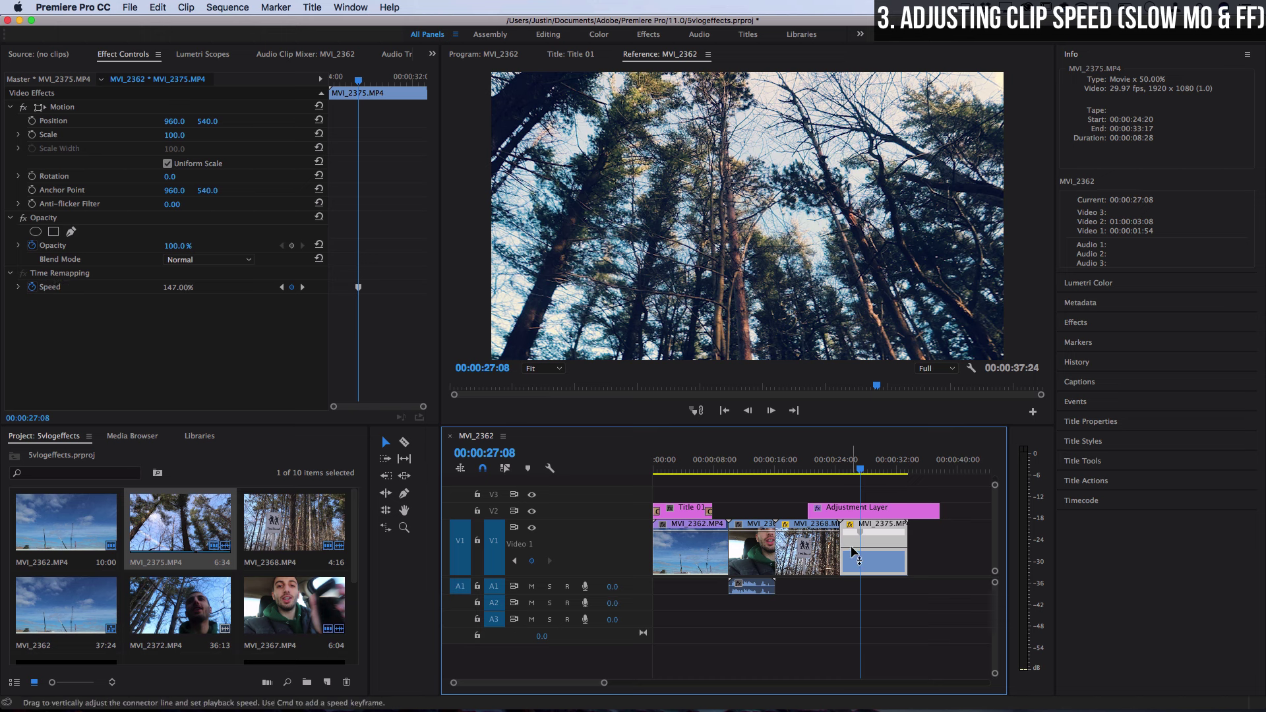
left_click_drag(853, 552, 881, 554)
scroll(847, 551, "up", 3)
scroll(844, 547, "down", 2)
left_click(901, 531)
left_click_drag(902, 538, 868, 534)
Step: Fine-tune the ramped section's speed near 00:00:26:25 and play it back to preview
left_click(866, 471)
left_click(922, 472)
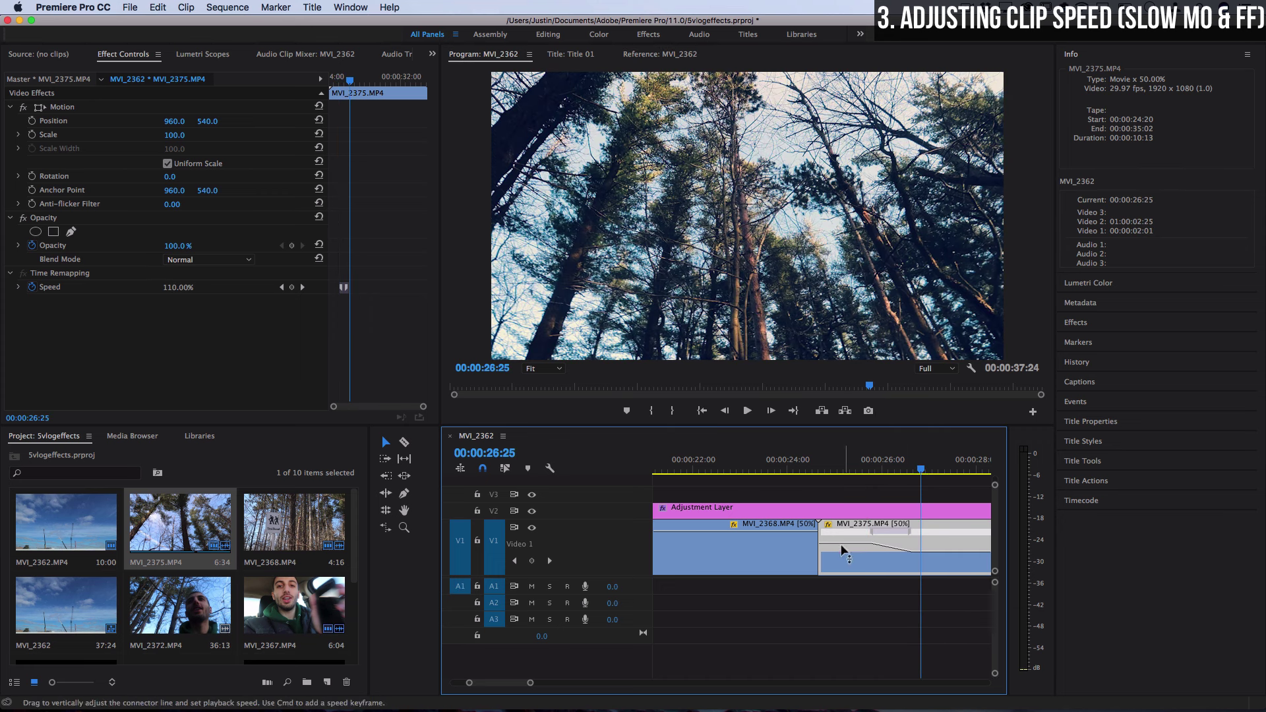
left_click_drag(838, 544, 832, 547)
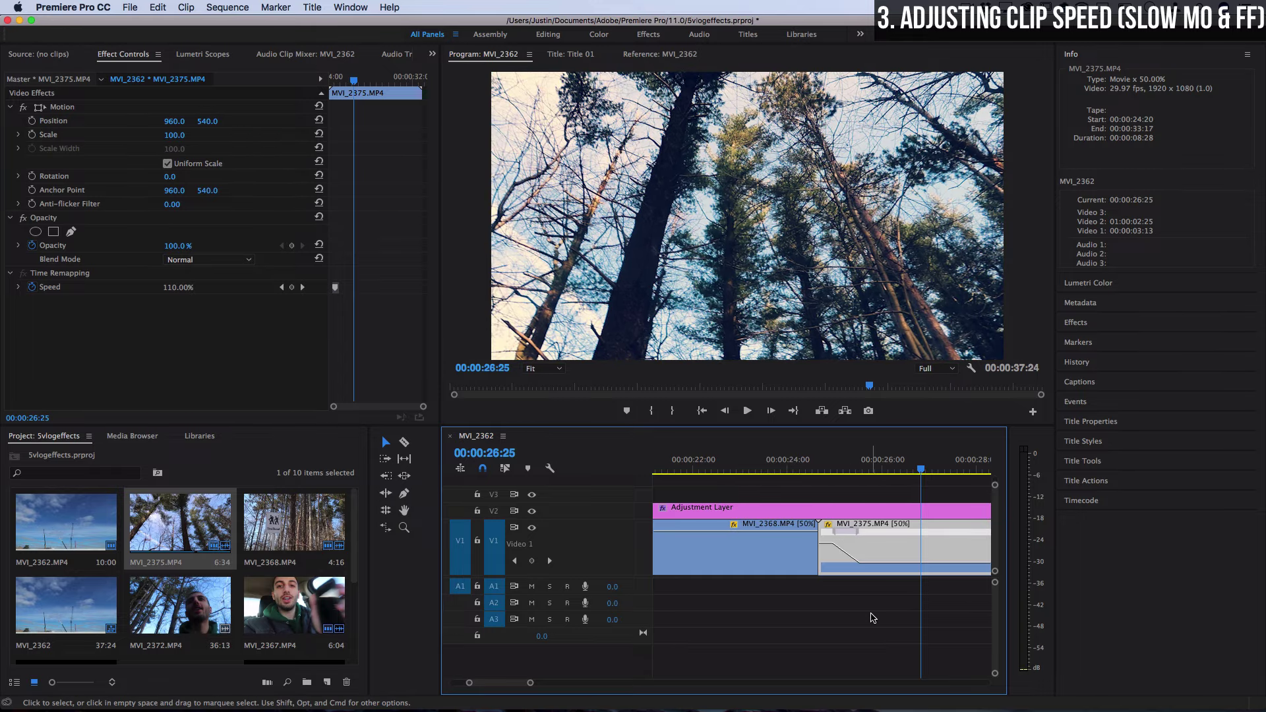
key("backslash")
left_click(862, 466)
key("space")
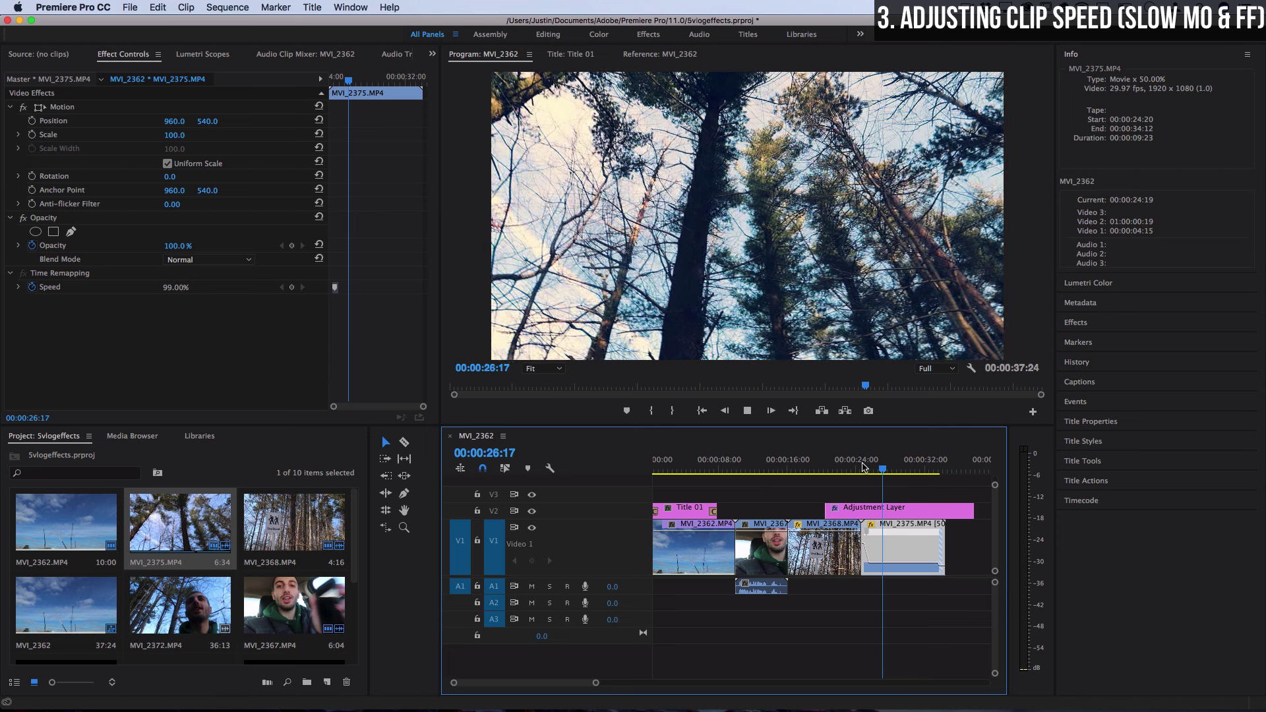
key("space")
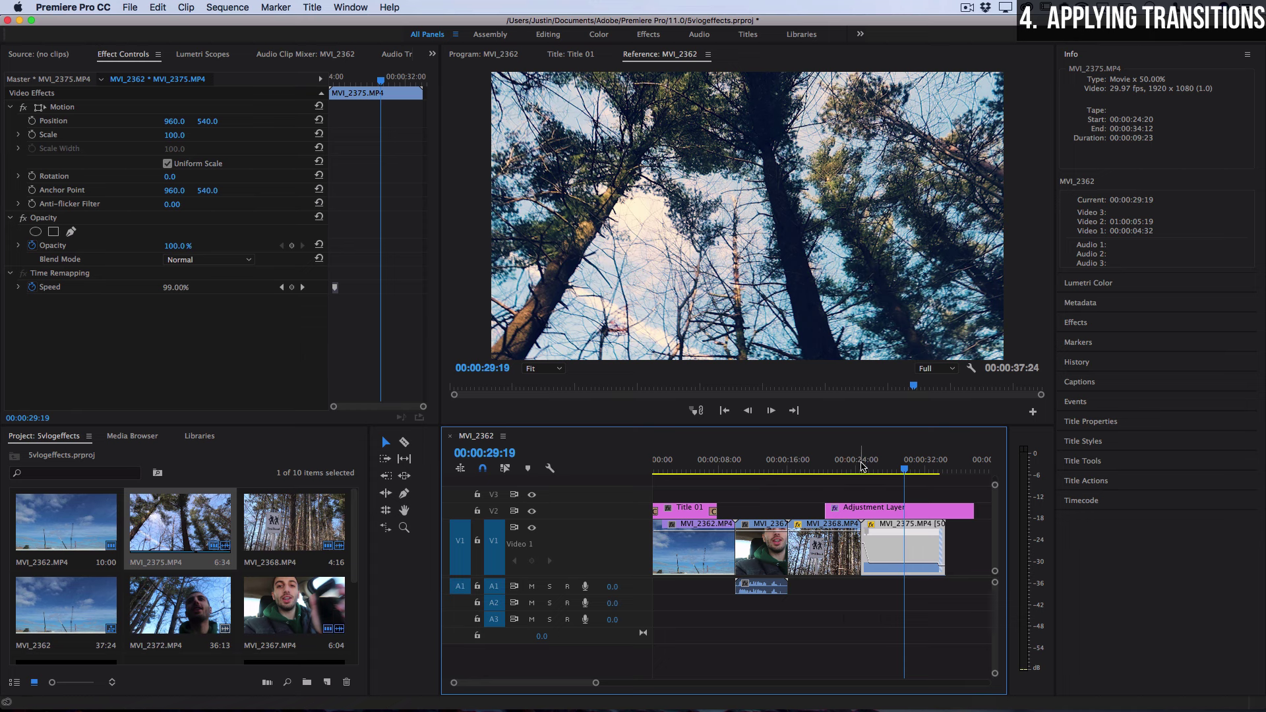
Step: Scrub the footage around 00:00:24:12 to review the MVI_2375 speed ramp
left_click(859, 468)
left_click_drag(860, 468, 869, 466)
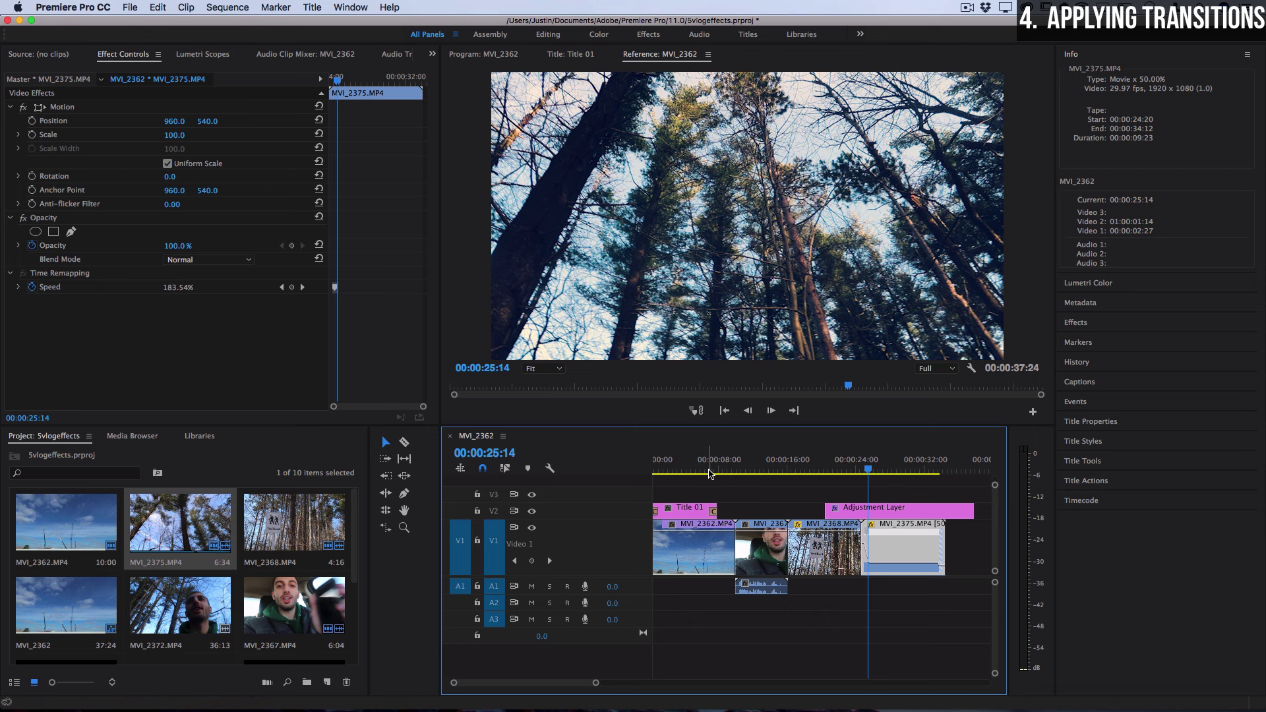
Step: Apply the default cross dissolve to the MVI_2367–MVI_2368 cut despite insufficient media, then scrub through it
right_click(788, 548)
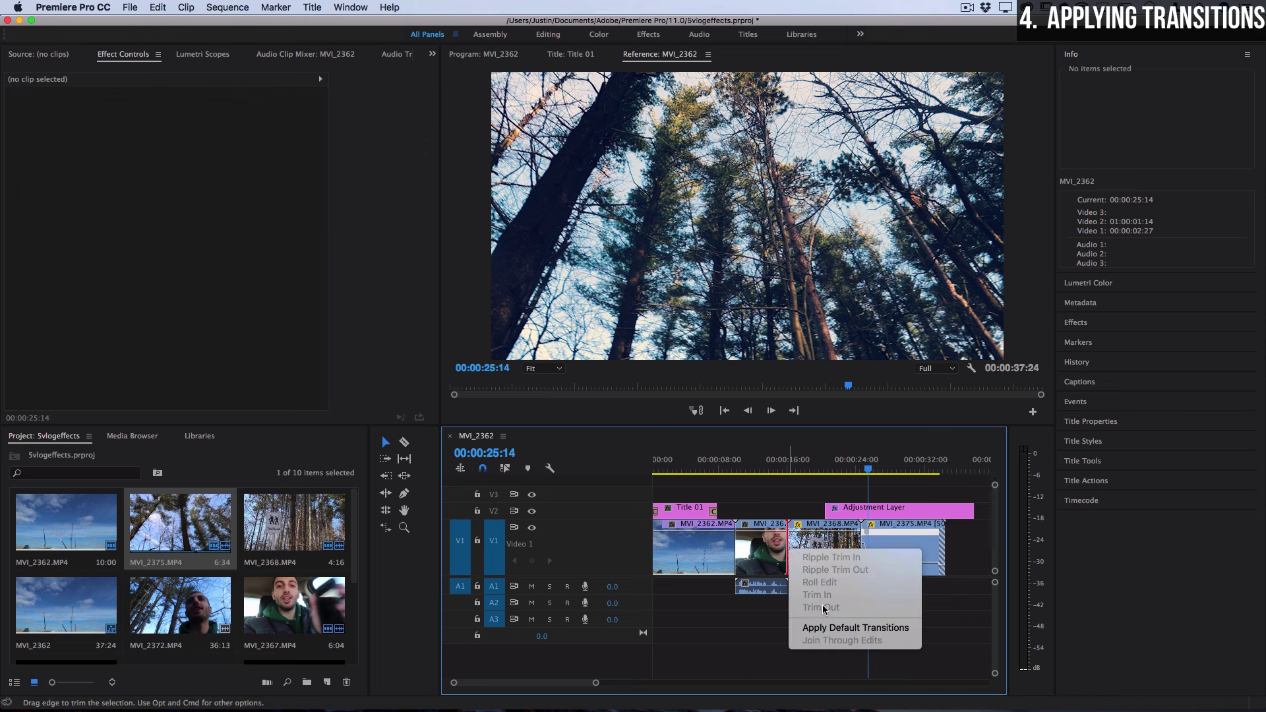
left_click(827, 627)
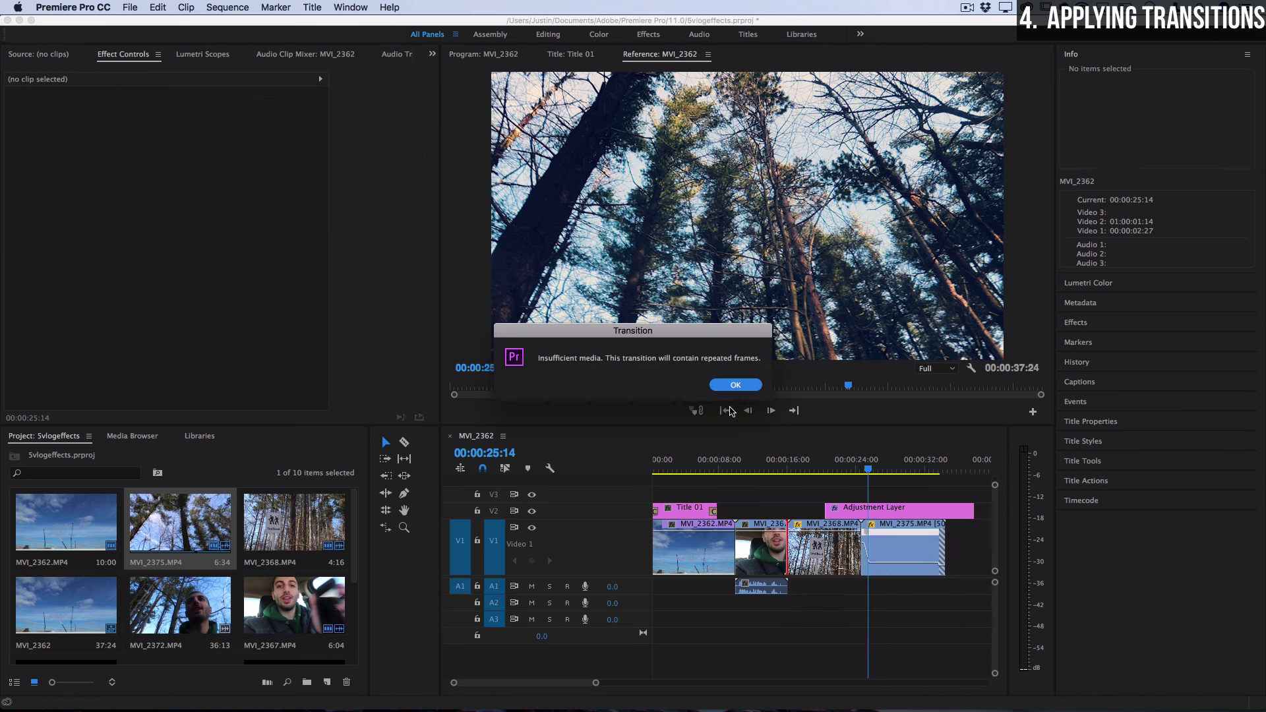
left_click(734, 387)
scroll(779, 466, "up", 5)
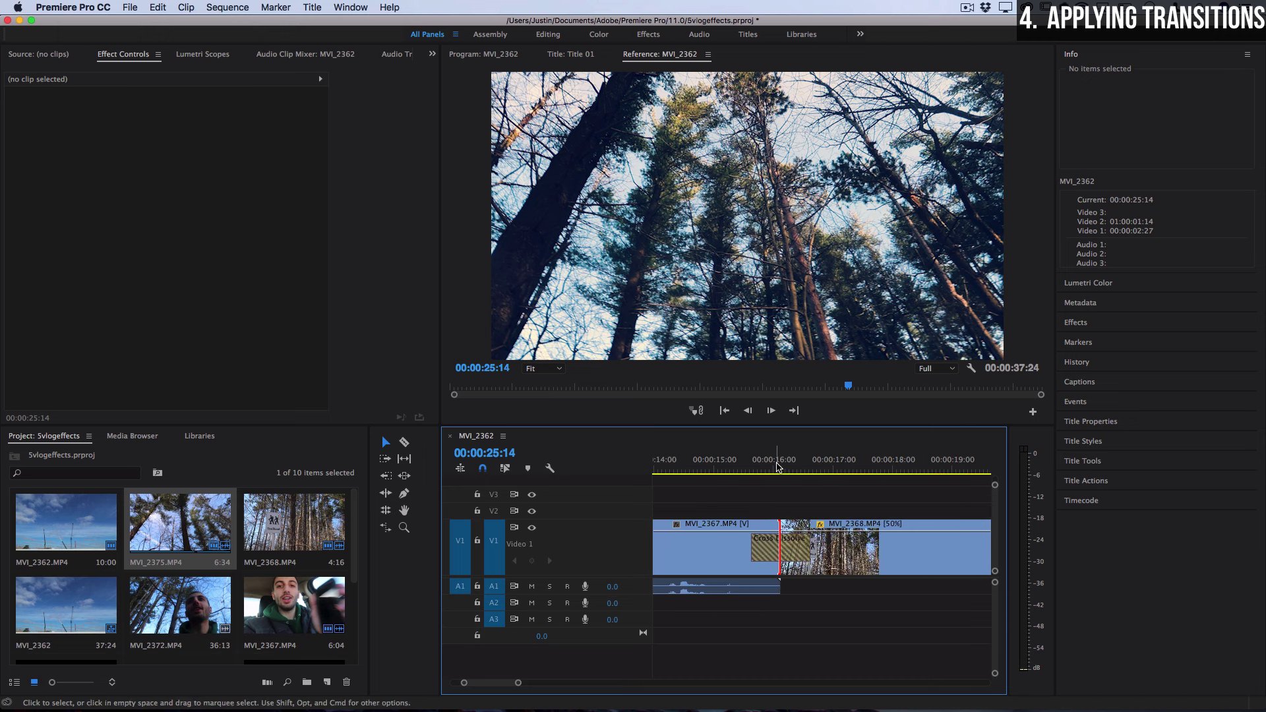
left_click_drag(778, 467, 855, 501)
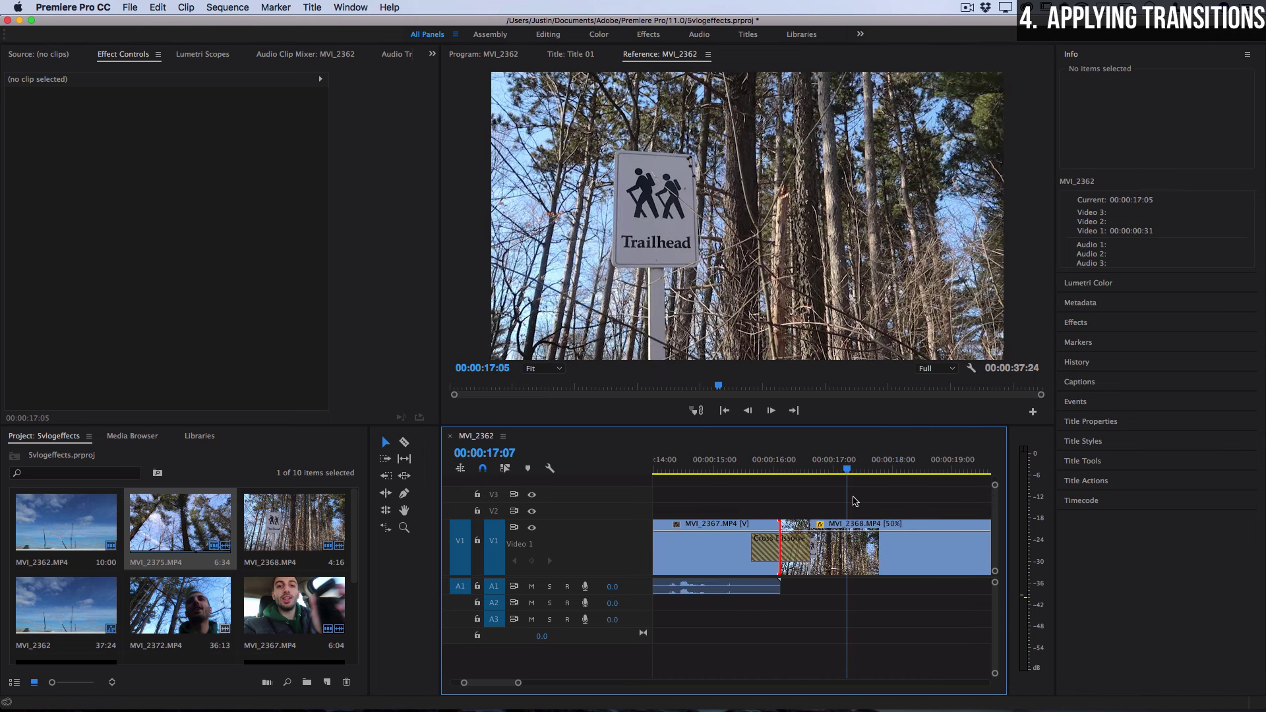
scroll(861, 559, "down", 5)
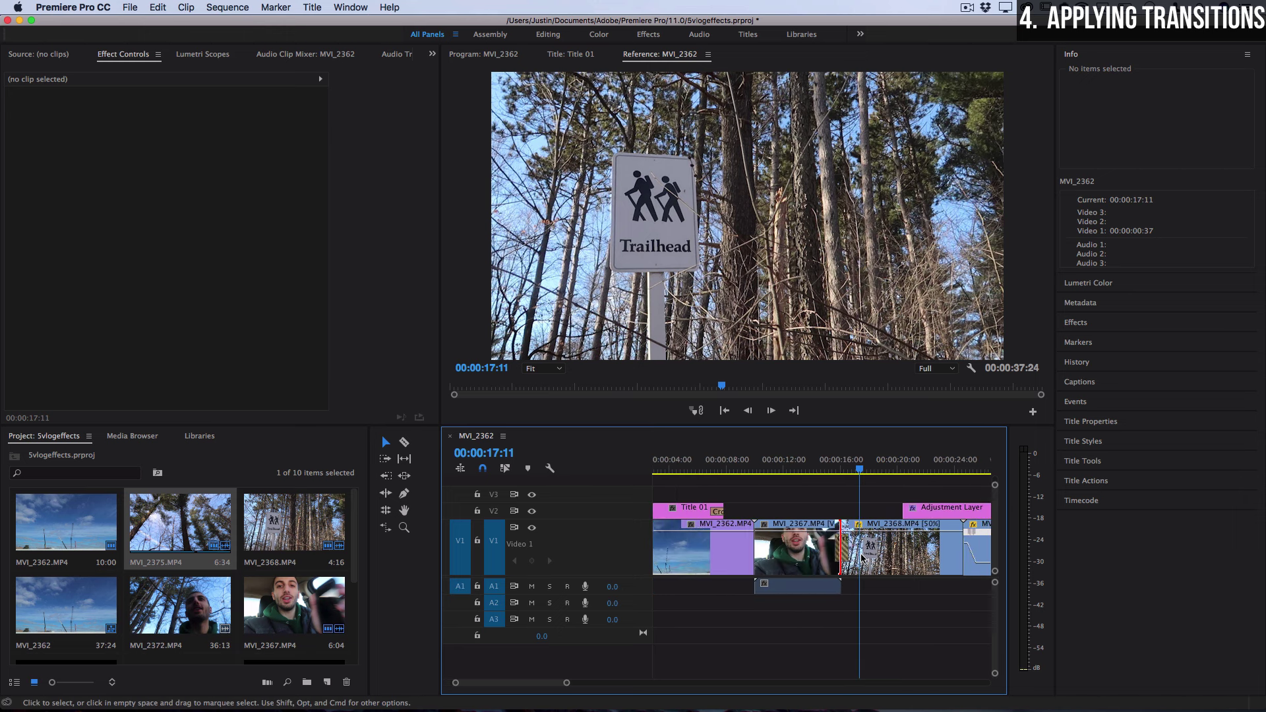
scroll(861, 558, "down", 1)
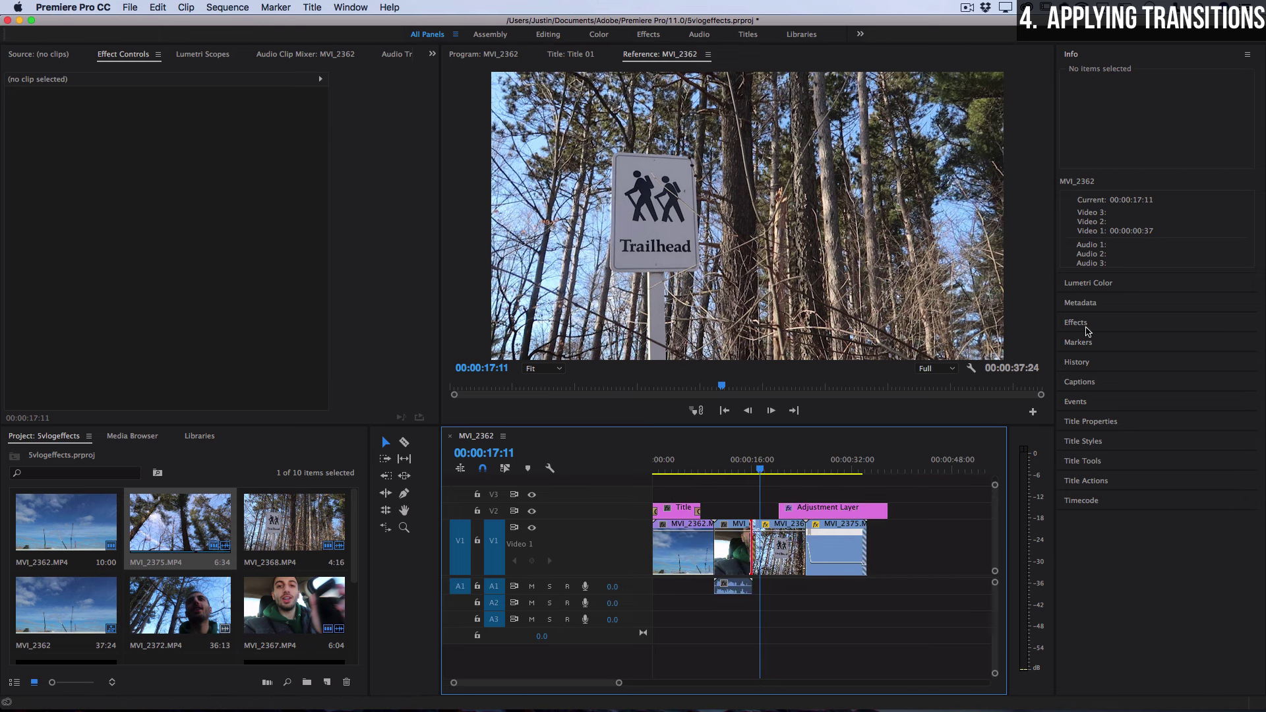
left_click(1080, 326)
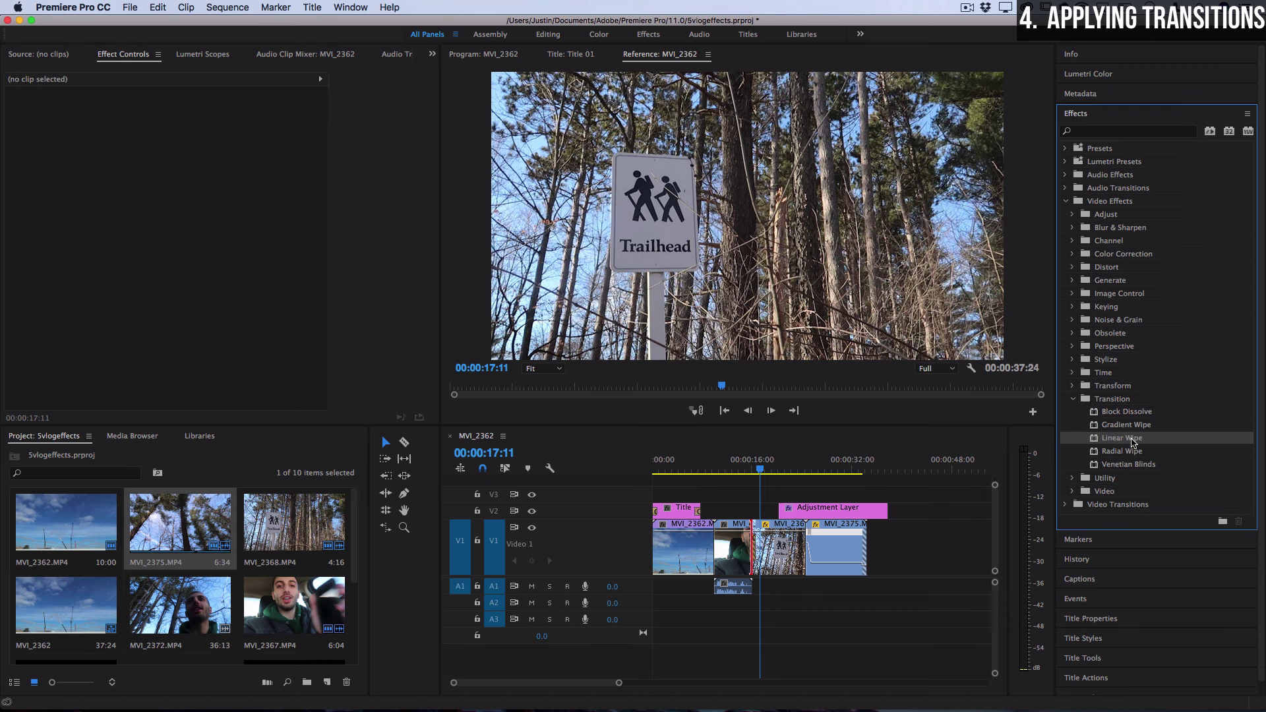
left_click(1129, 427)
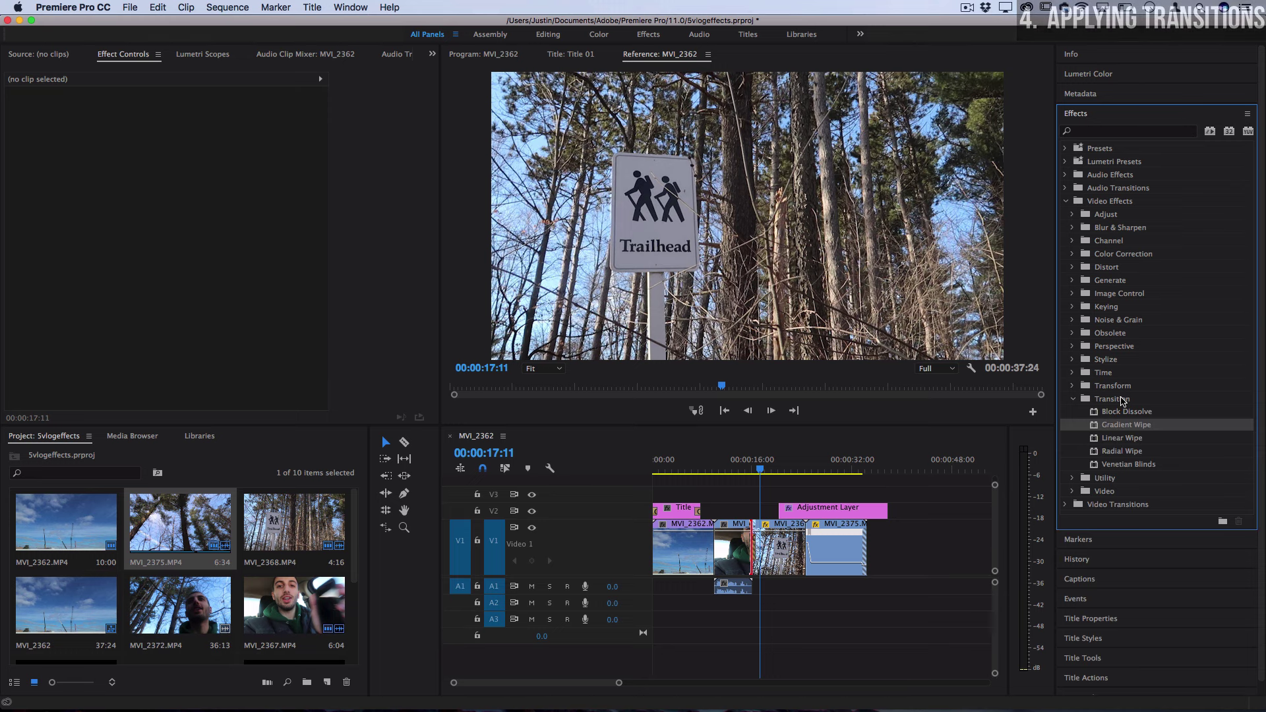
Step: Preview the Wind Marching For Rain music and Pop.mp3 in the Source monitor
key("super+Tab")
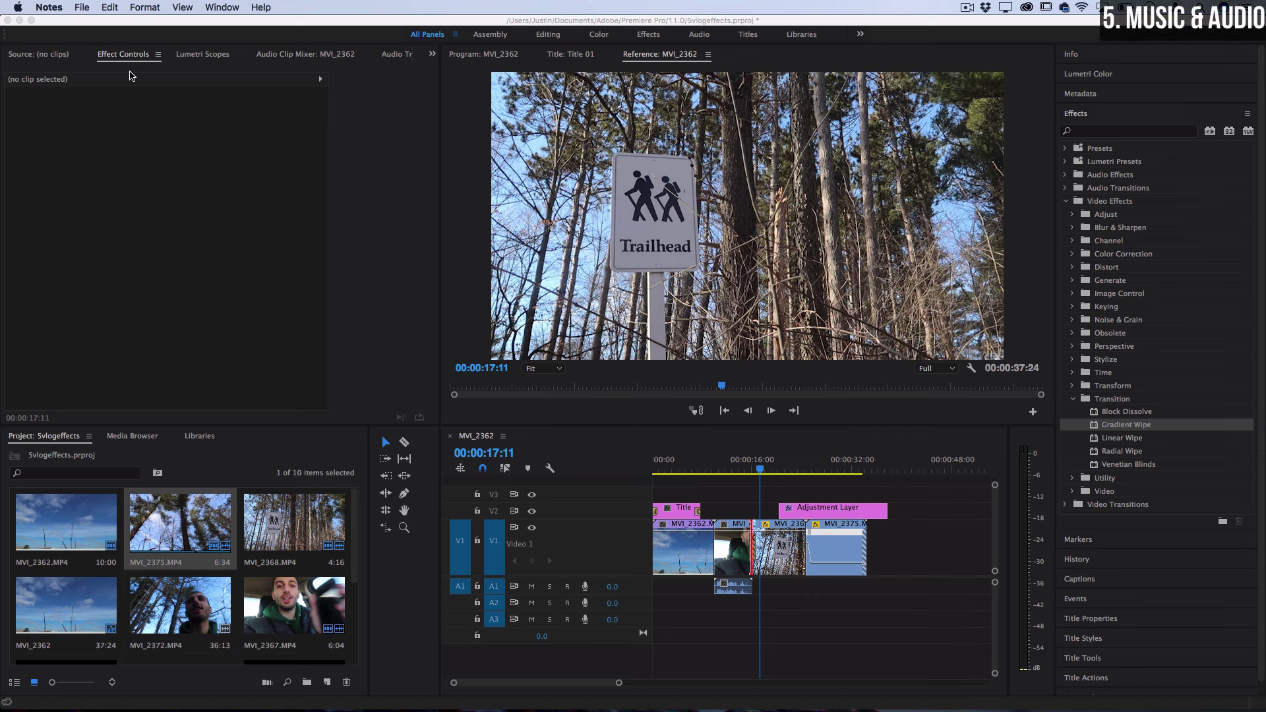
key("super+Tab")
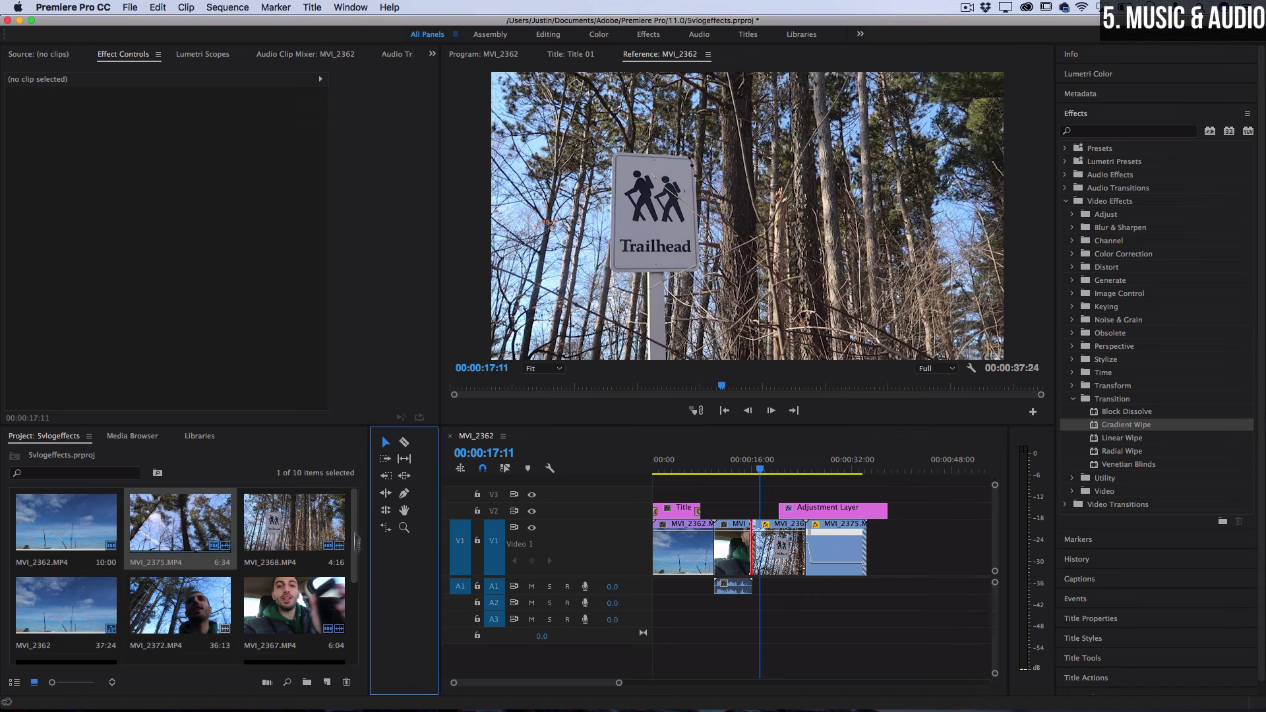
scroll(356, 560, "down", 2)
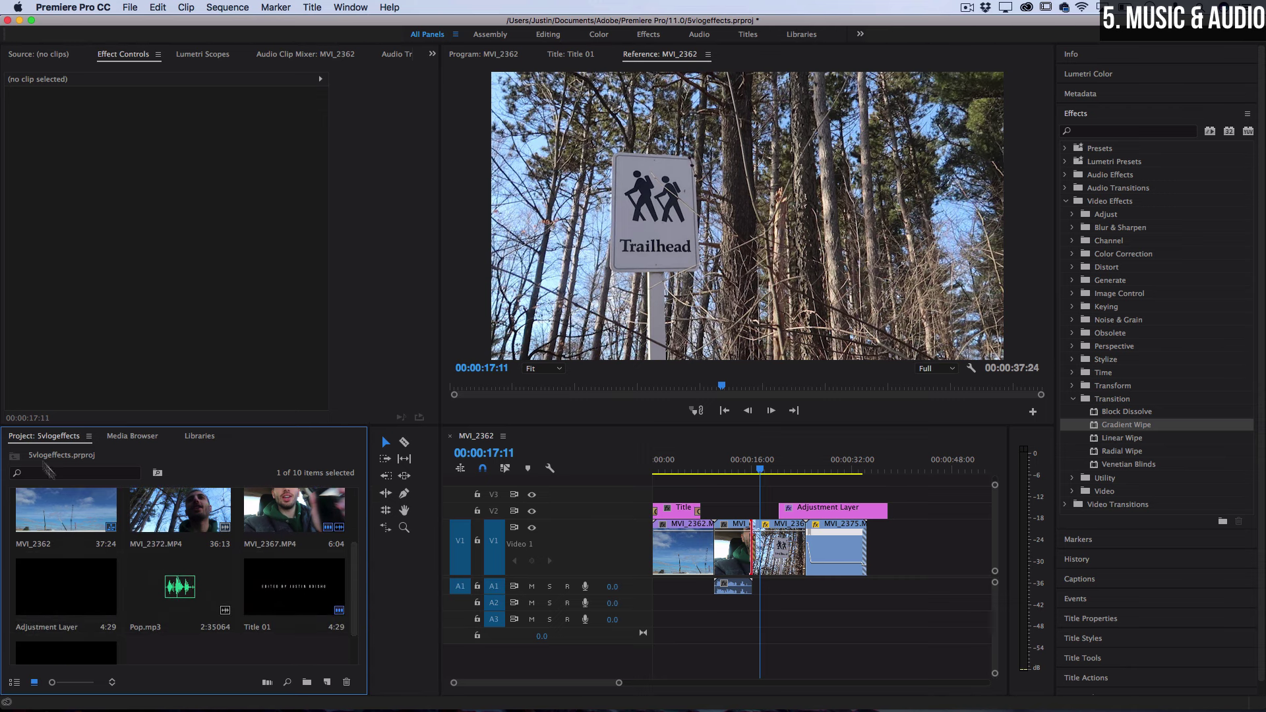
left_click(163, 584)
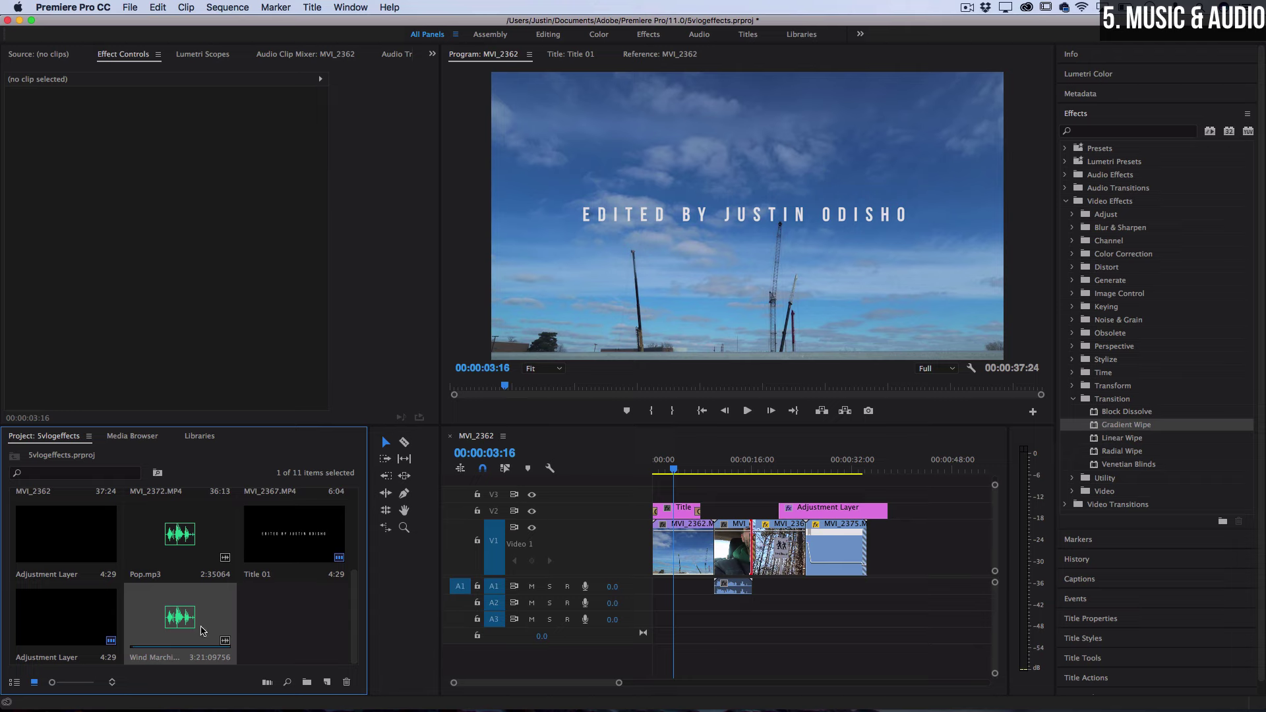
double_click(185, 621)
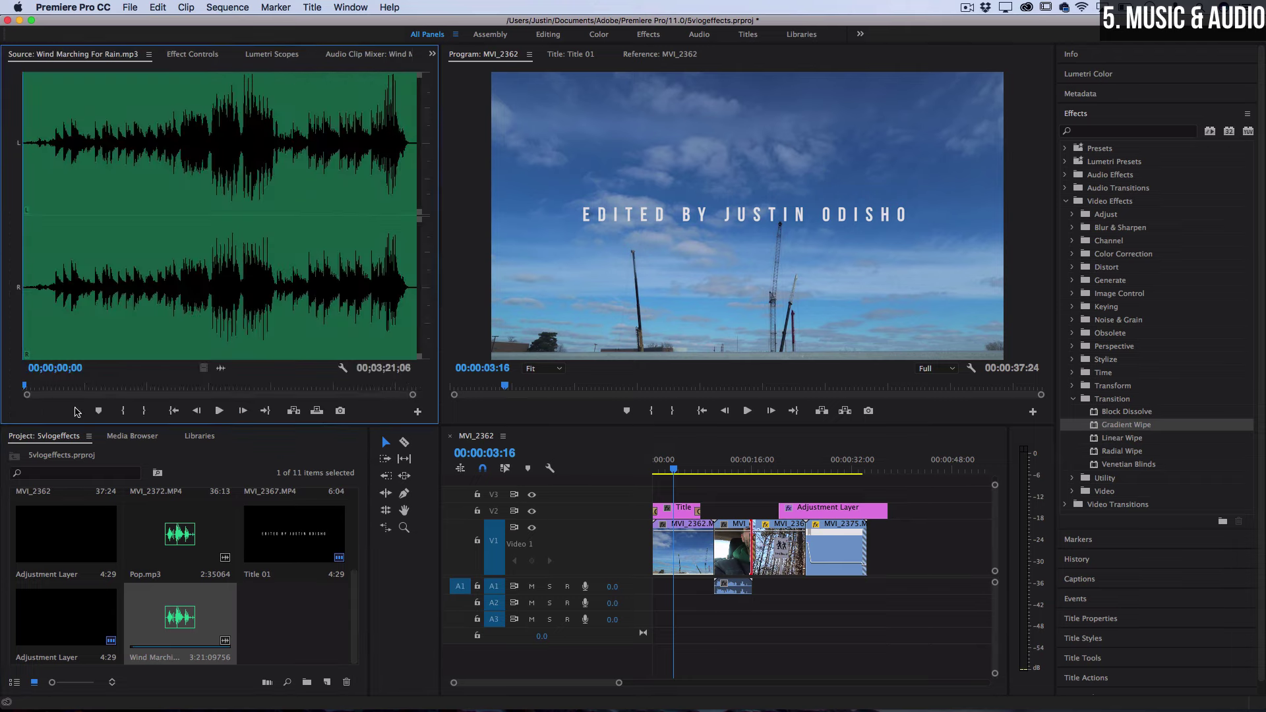
left_click_drag(26, 387, 110, 387)
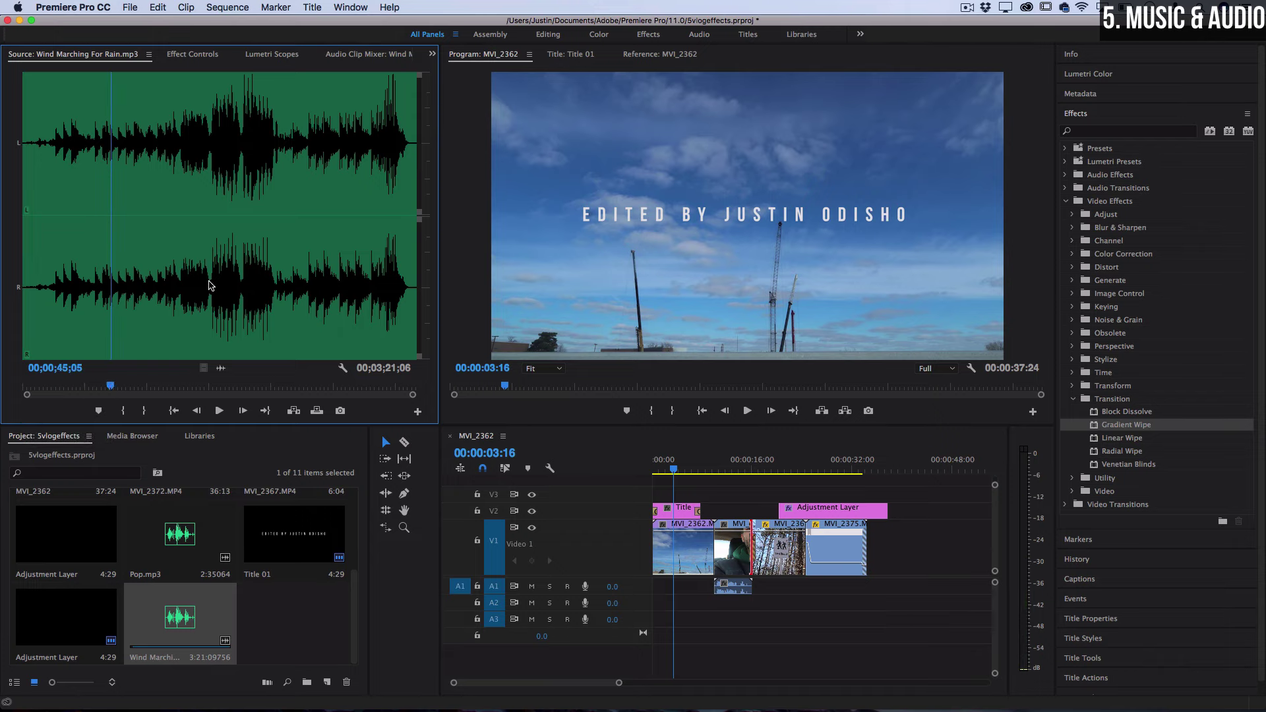
double_click(179, 534)
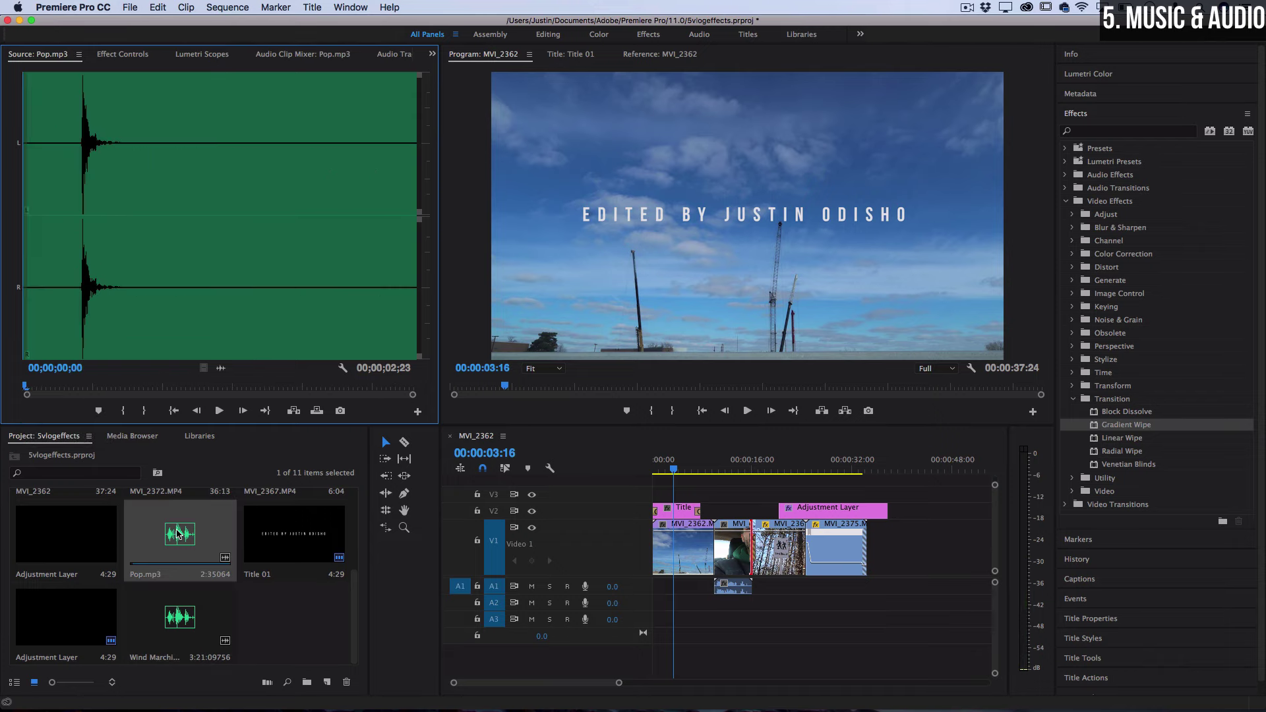
left_click(170, 623)
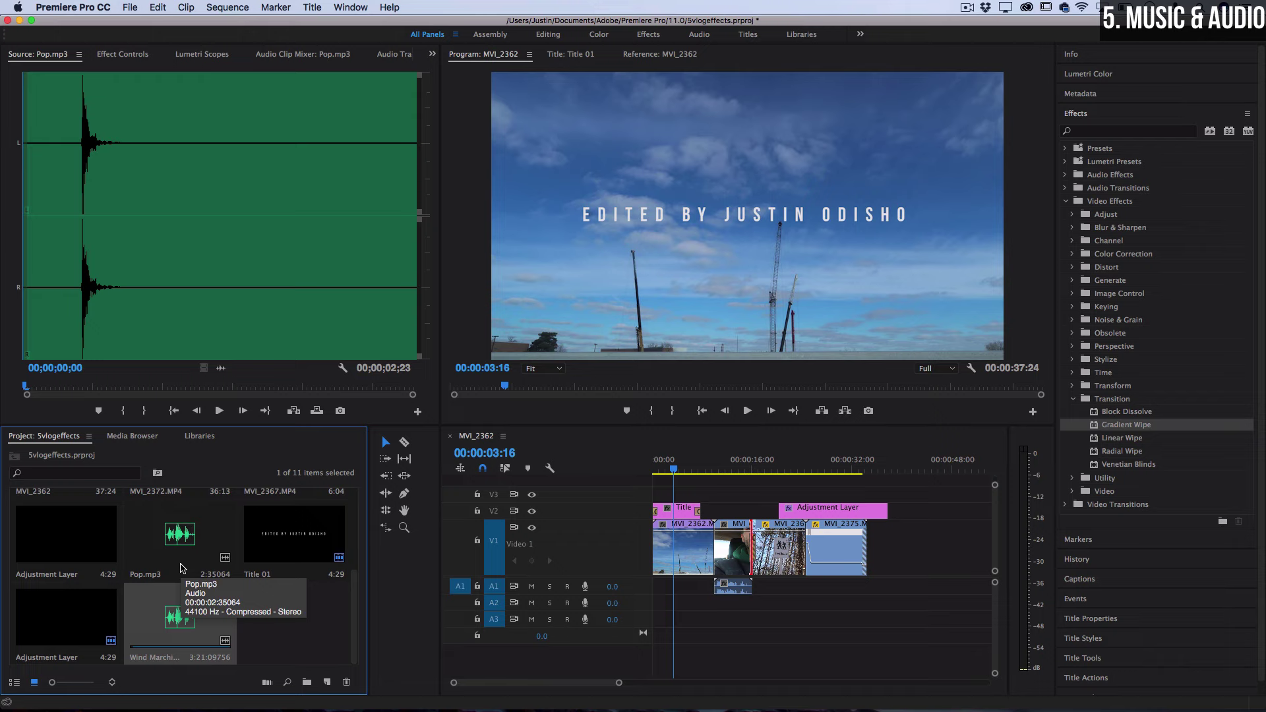
Step: Place Pop.mp3 on A1 at the sequence start and play the opening
left_click_drag(161, 528, 634, 596)
key("=")
key("=")
key("=")
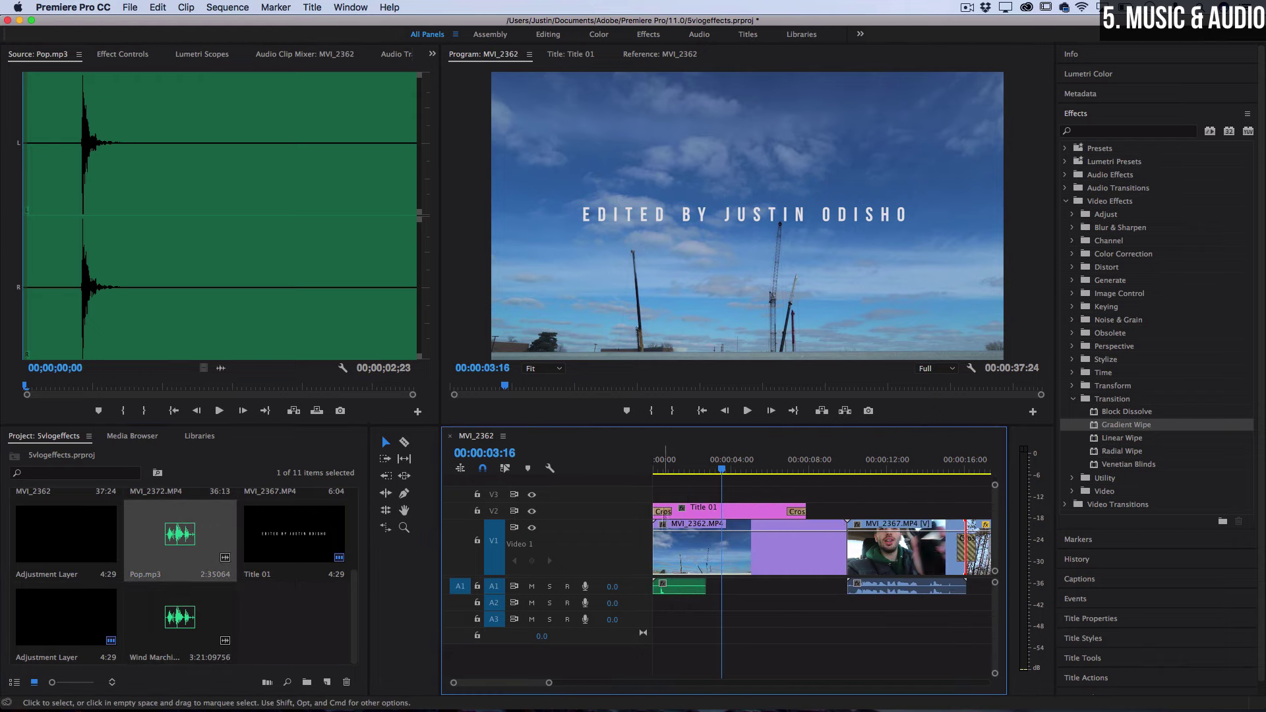
left_click(660, 470)
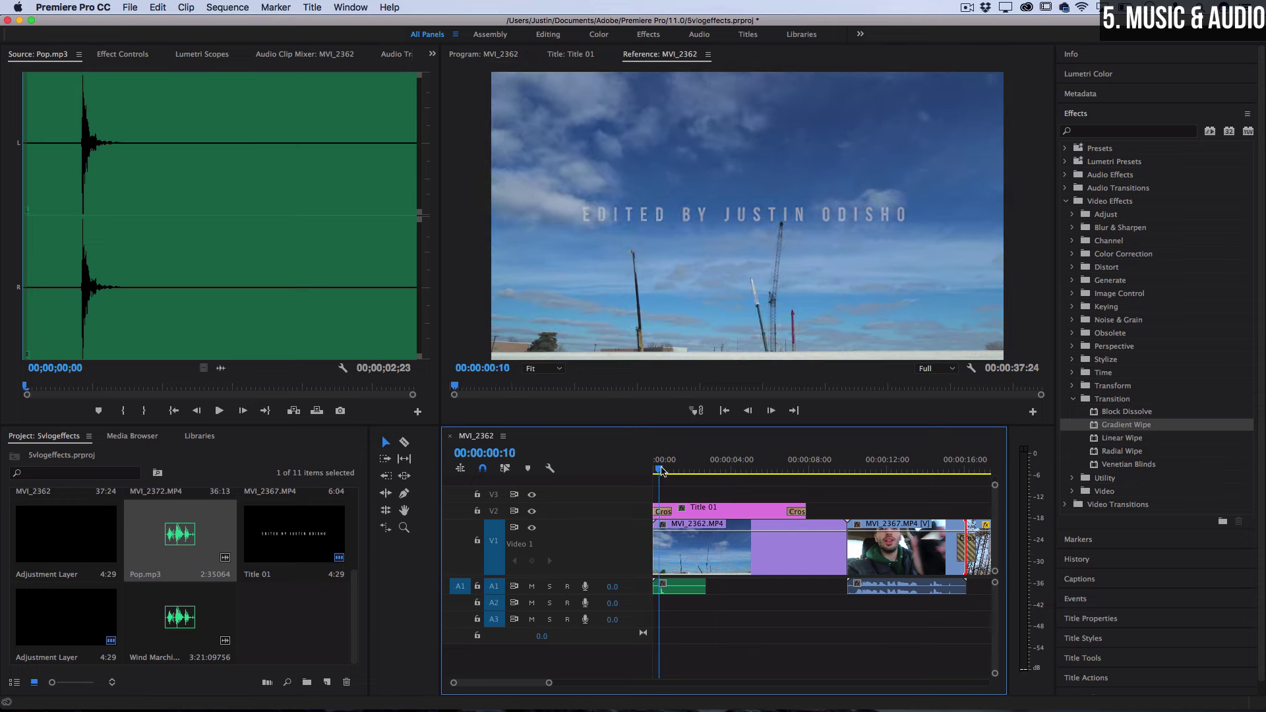
key("space")
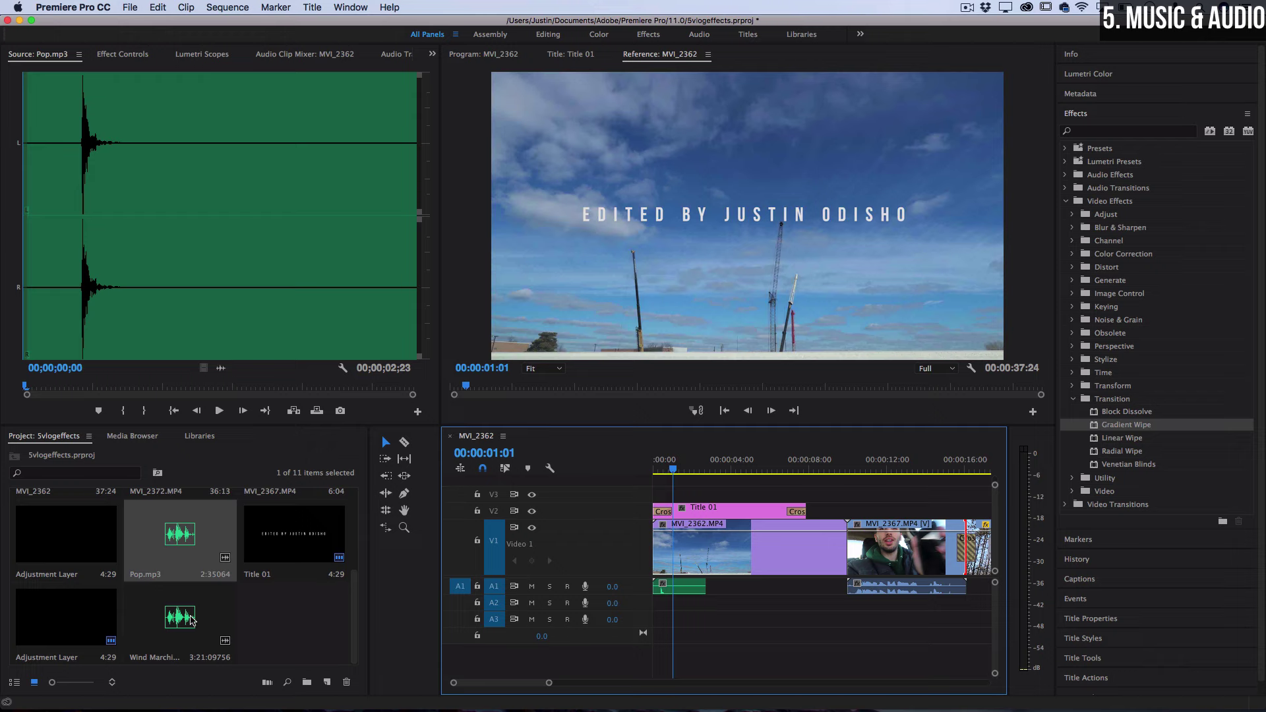
Step: Lay Wind Marching For Rain.mp3 on A2 from the sequence start, then check around 00:00:20:26
left_click_drag(192, 620, 655, 613)
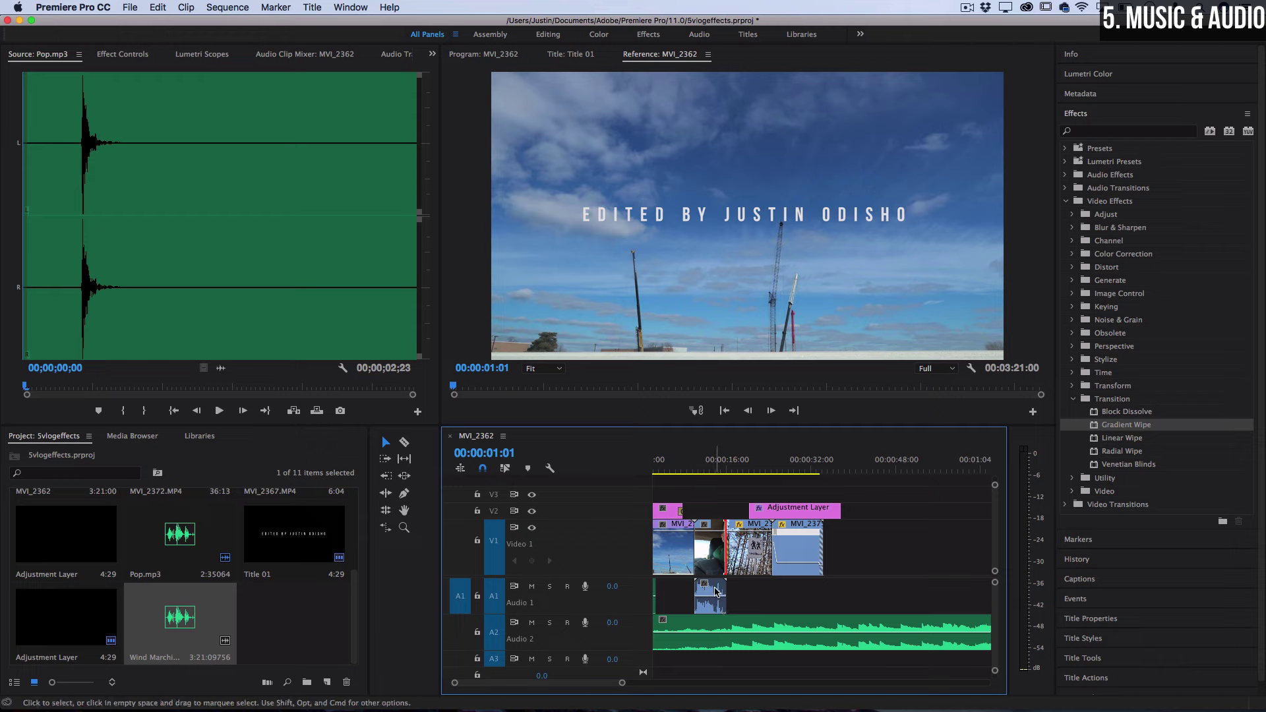
double_click(638, 592)
double_click(638, 593)
scroll(758, 618, "up", 5)
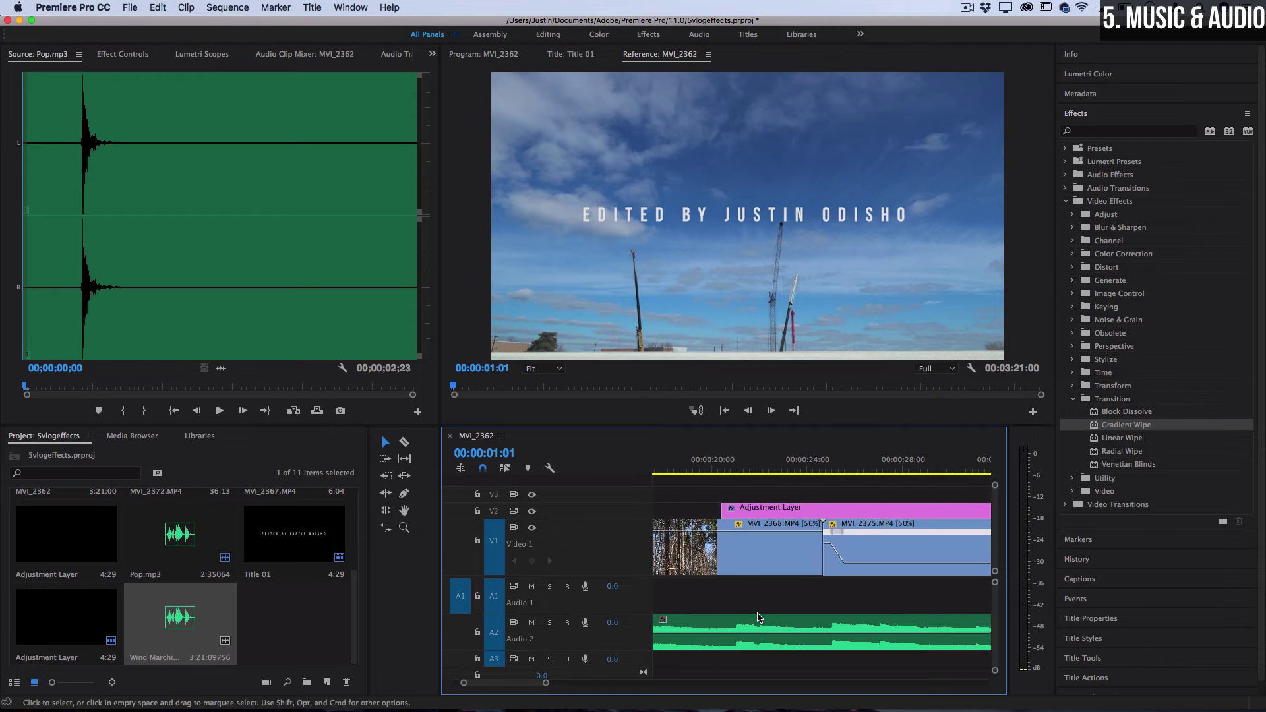
left_click(737, 469)
left_click_drag(737, 469, 734, 469)
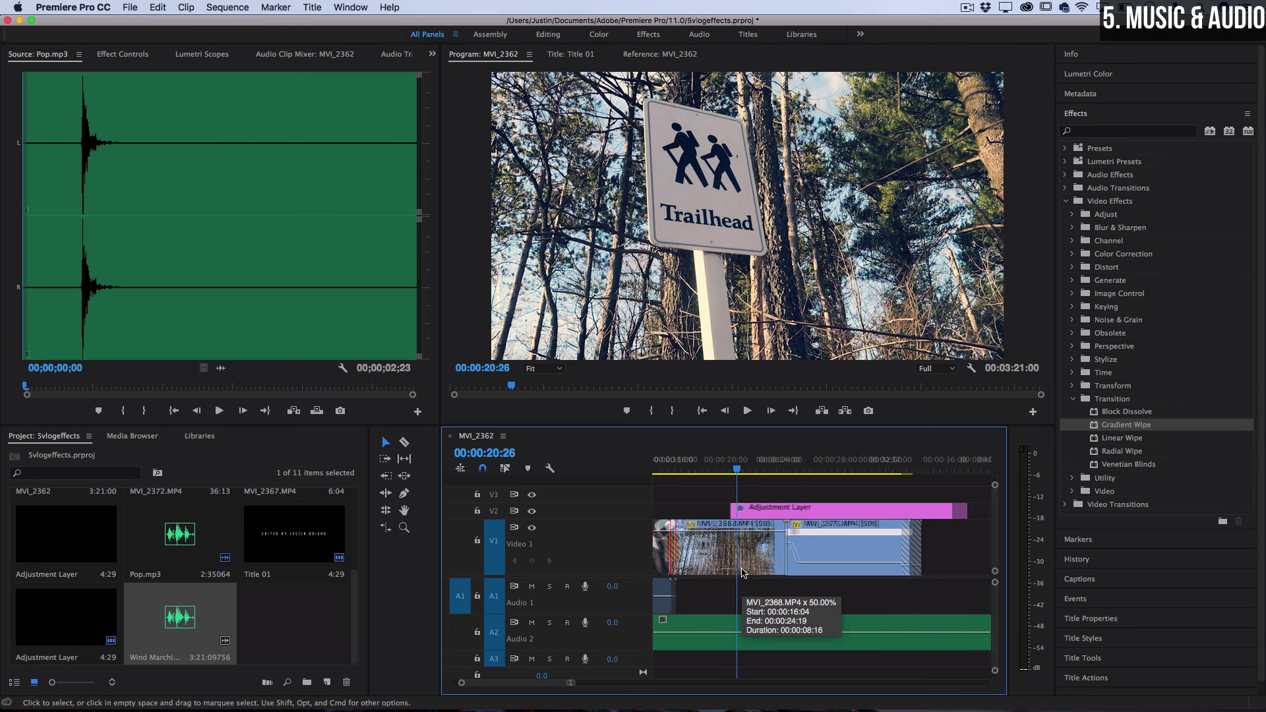
key("minus")
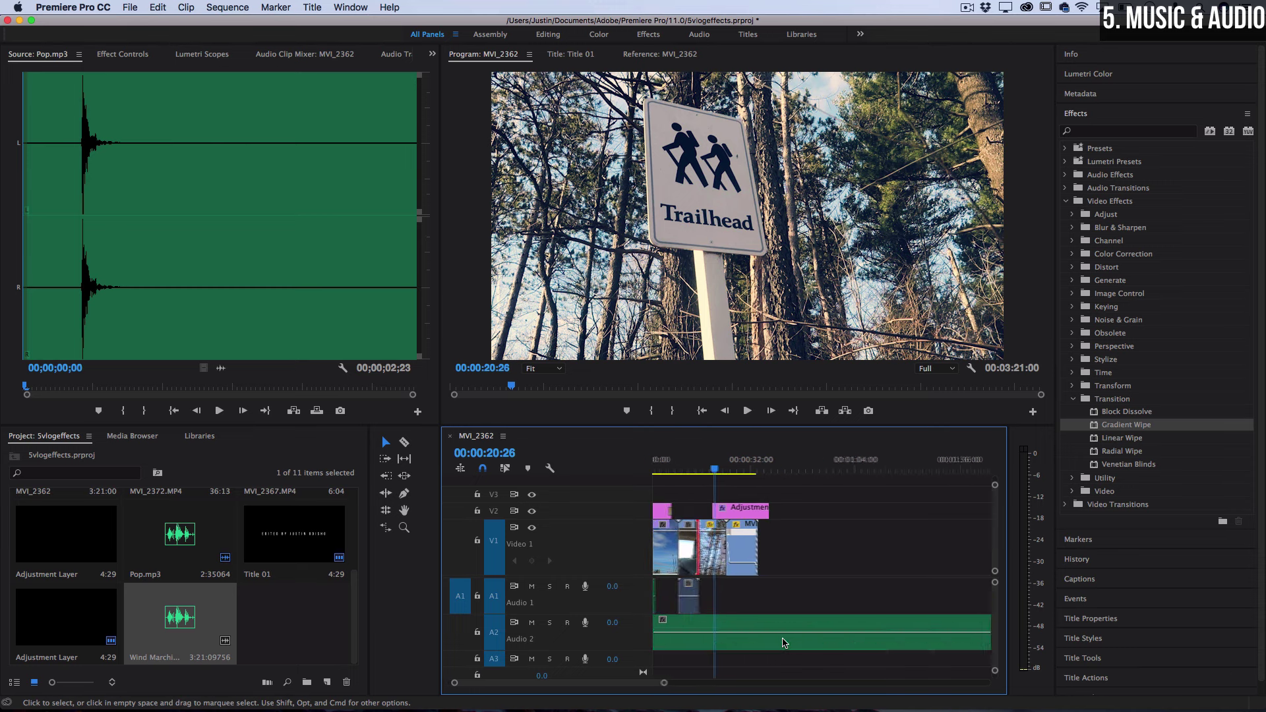
Step: Razor the A2 music where the video ends and delete the leftover tail
key("c")
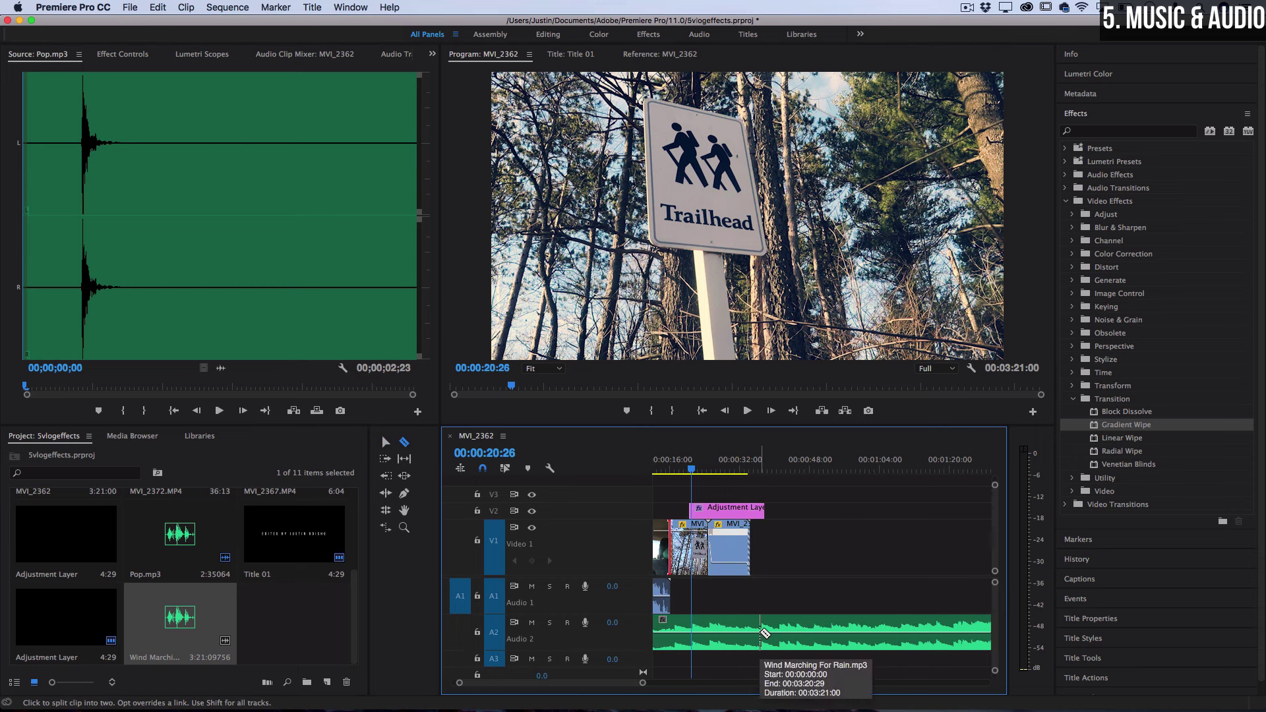
left_click(765, 634)
key("v")
left_click(781, 630)
key("BackSpace")
Step: Add a Constant Power fade-out to the music's end and adjust its length
right_click(763, 633)
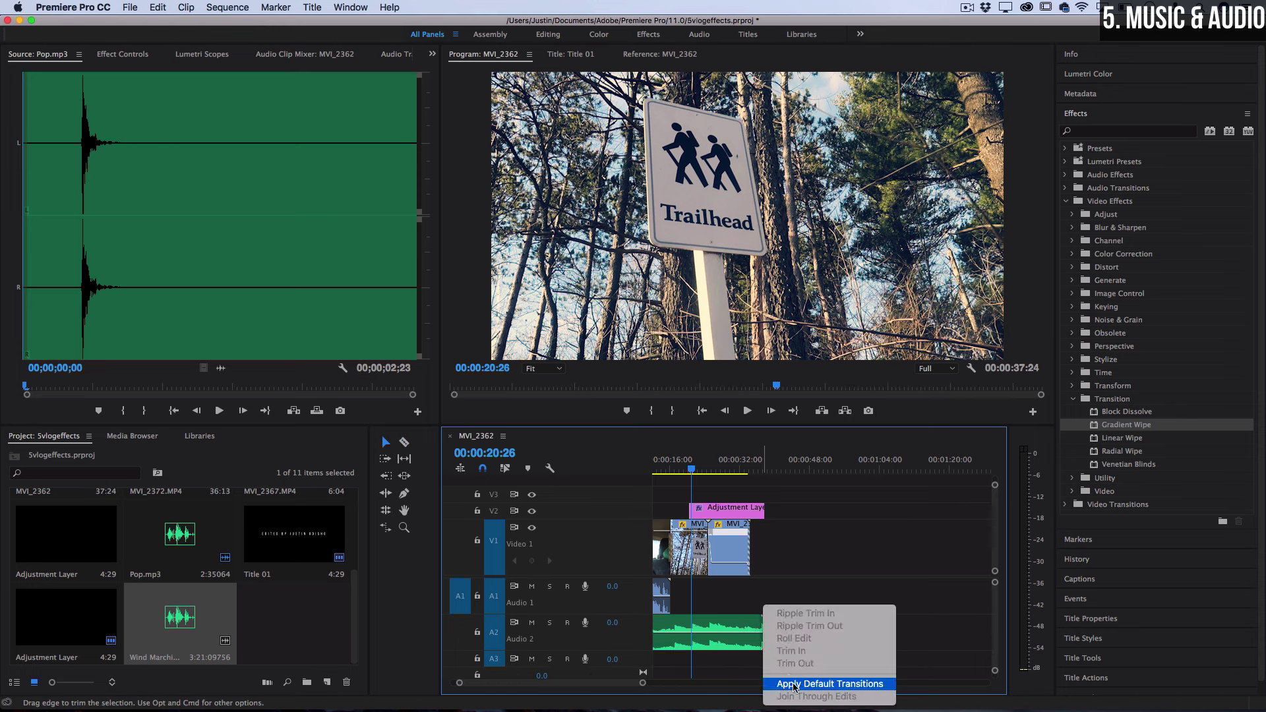
key("Escape")
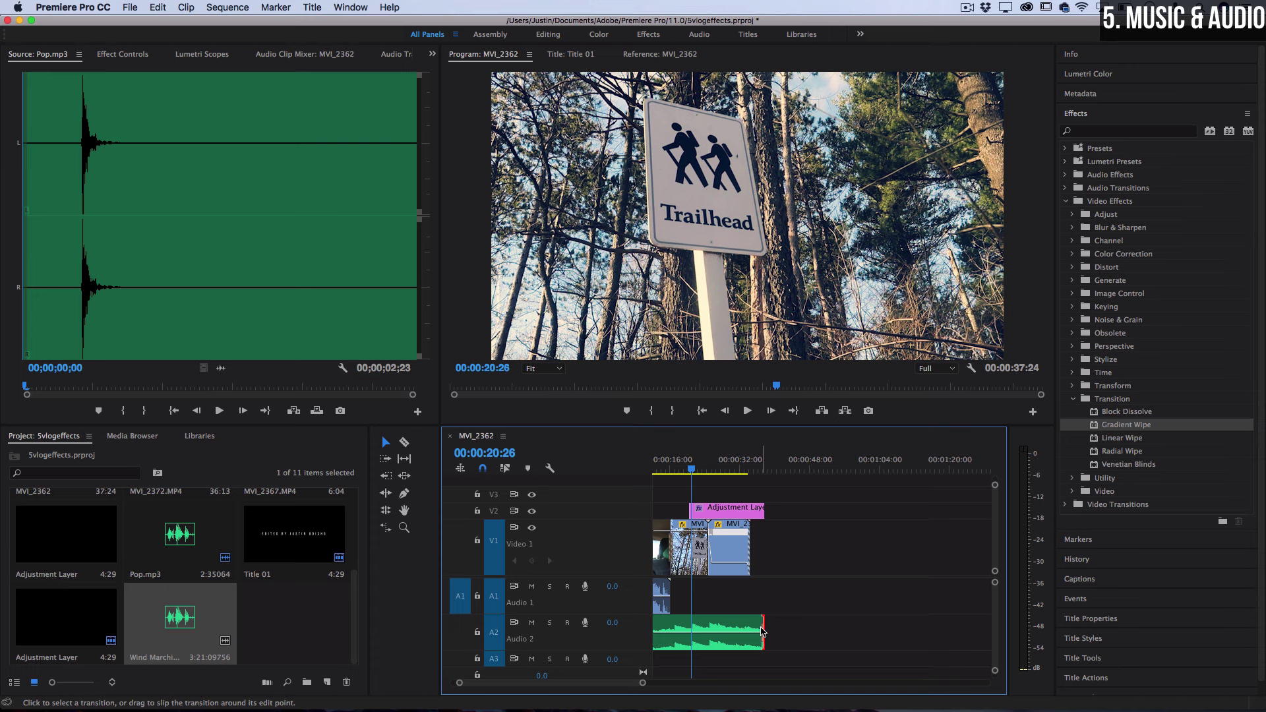
scroll(763, 633, "up", 2)
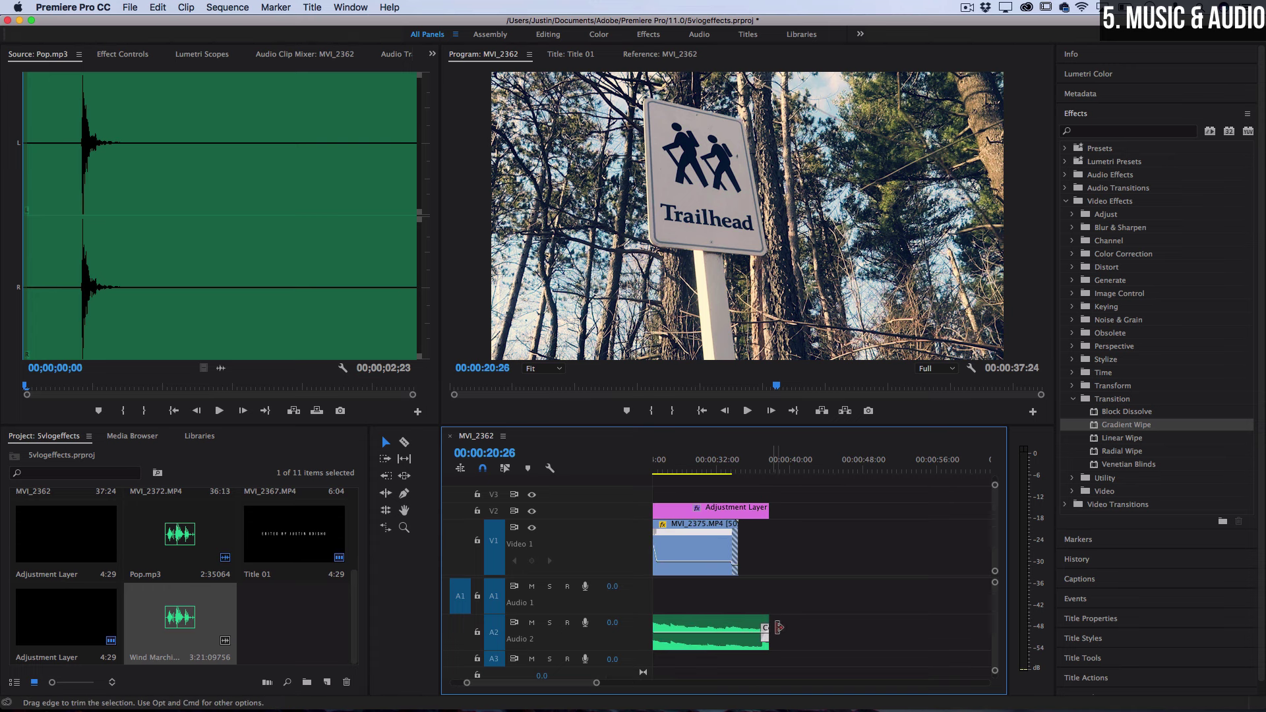
scroll(765, 630, "up", 2)
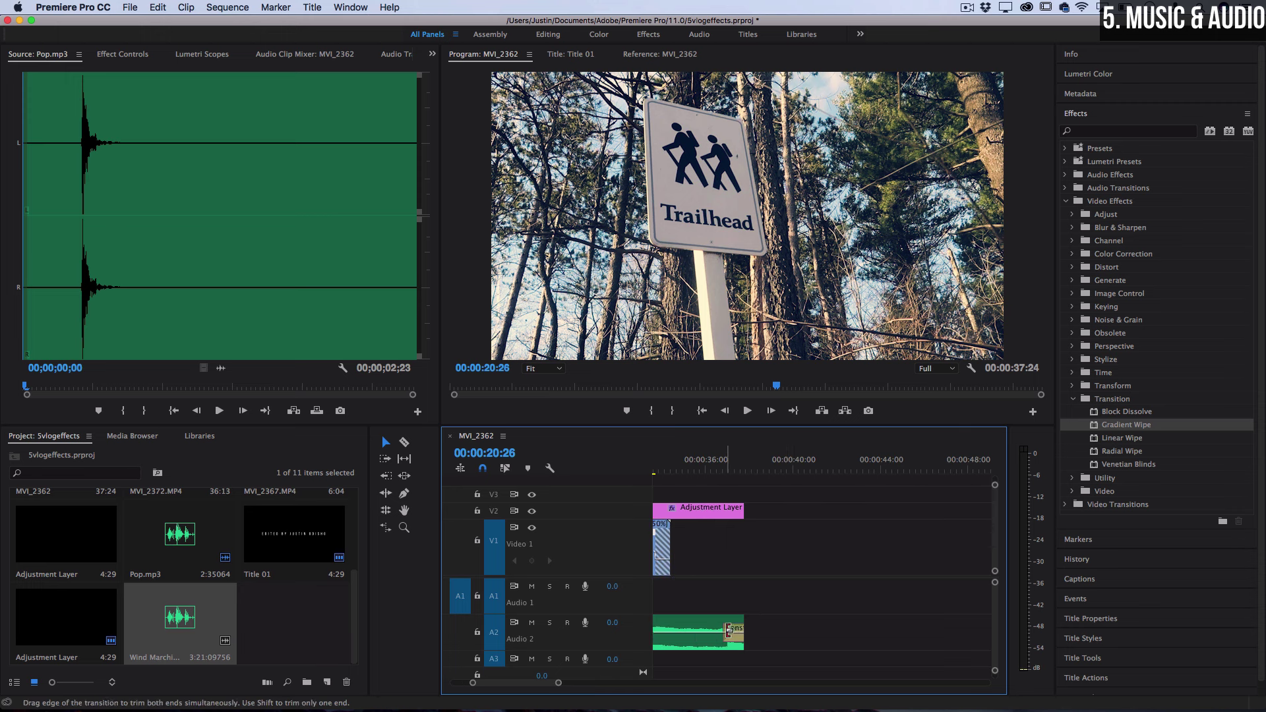
left_click_drag(730, 630, 709, 628)
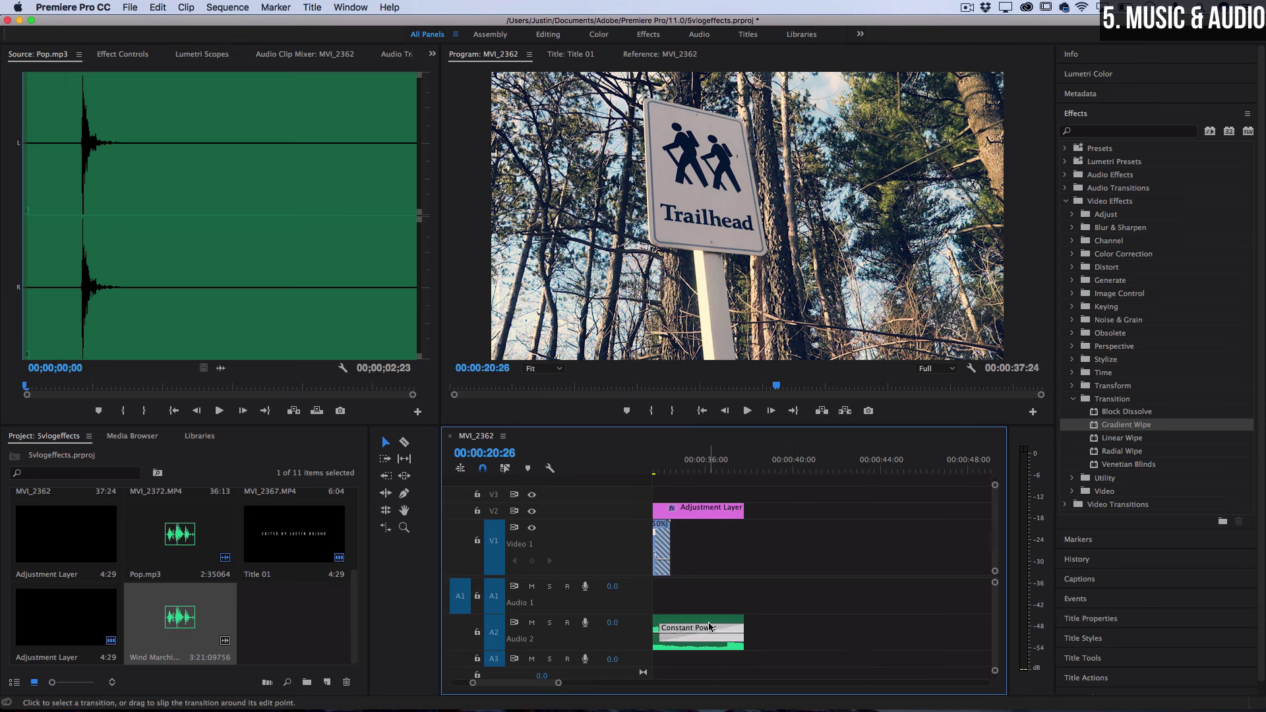
scroll(710, 627, "down", 2)
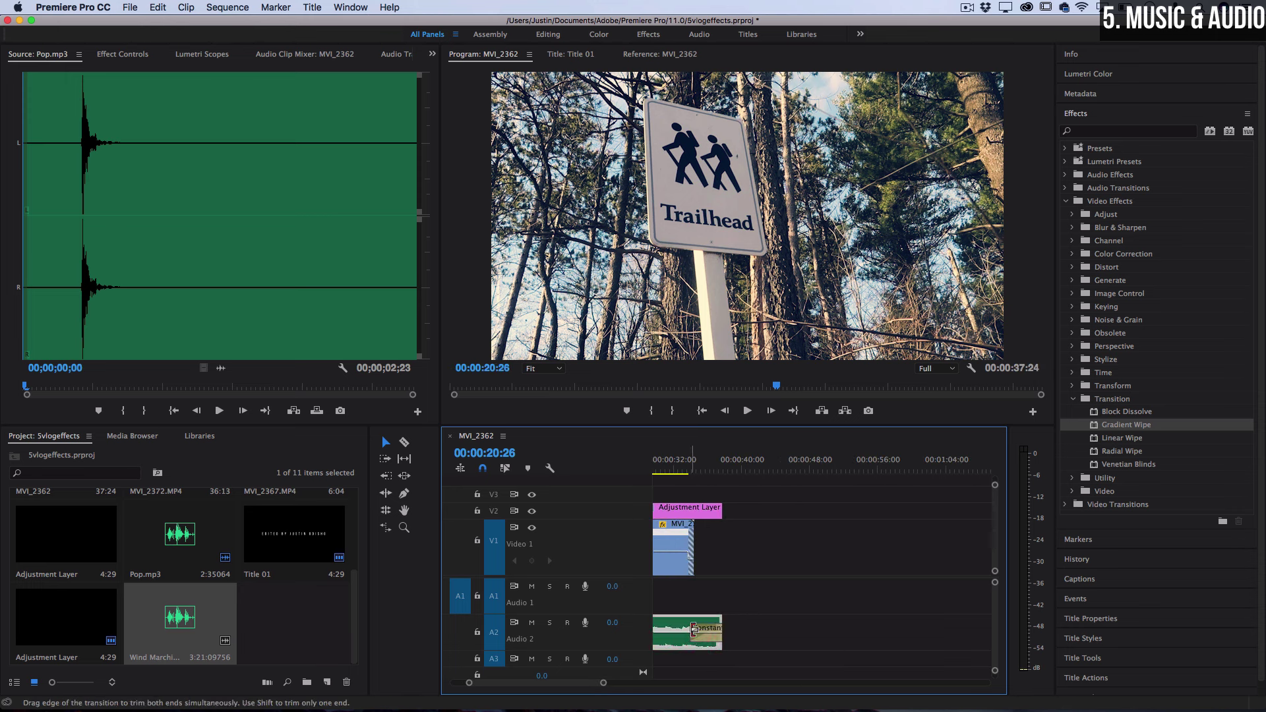
left_click_drag(693, 630, 687, 628)
scroll(688, 628, "down", 2)
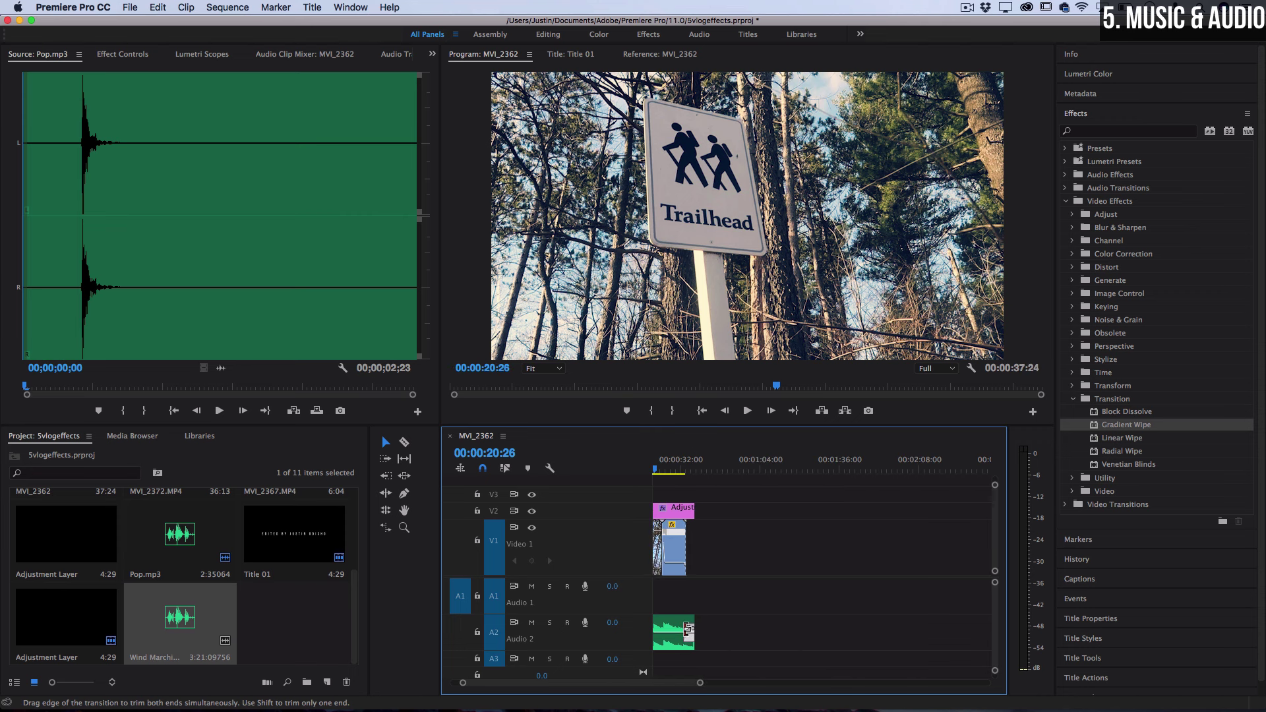
scroll(687, 628, "up", 2)
Step: Check the music ending by moving the playhead between 00:00:11:28 and 00:00:25:14
left_click(713, 470)
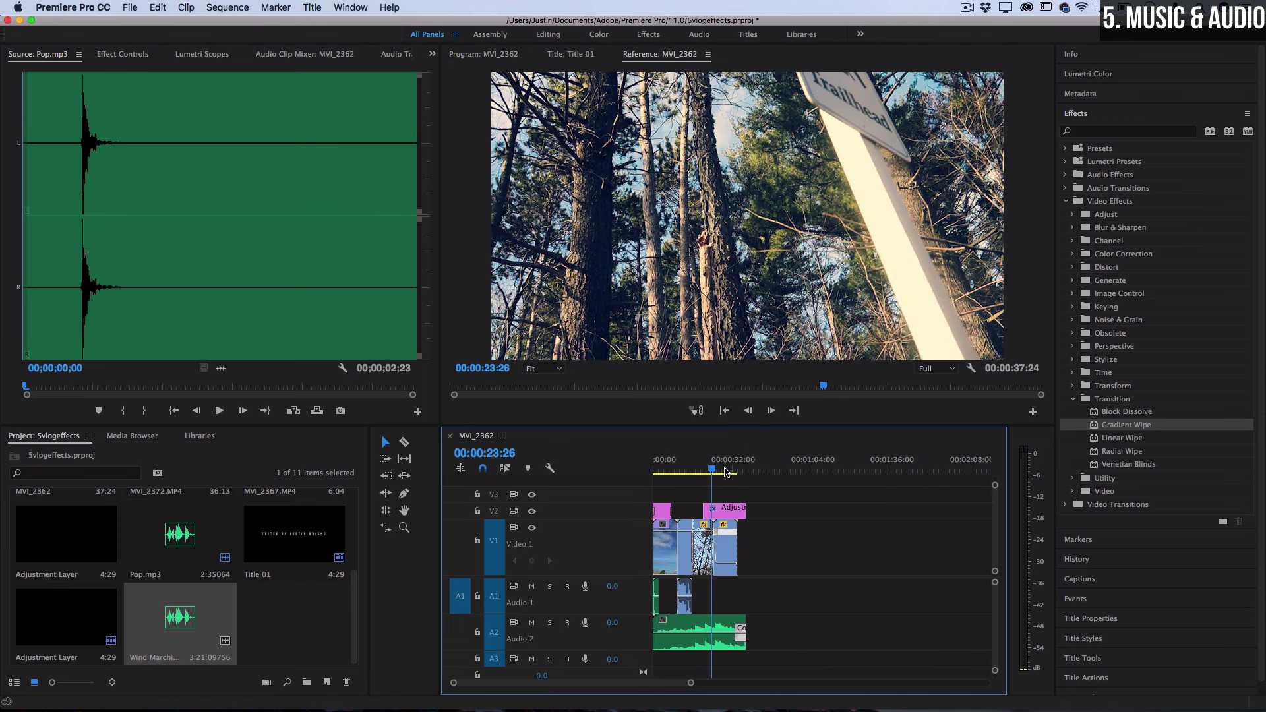
left_click(717, 471)
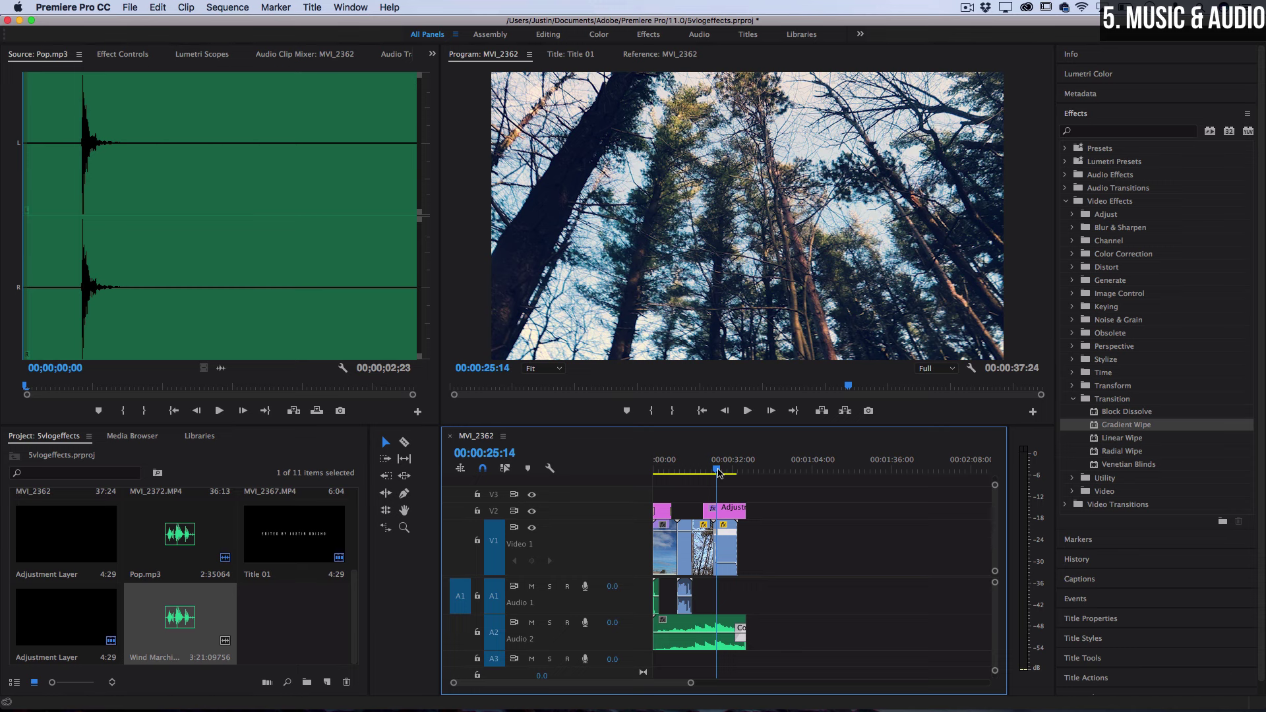
left_click(682, 469)
scroll(684, 633, "down", 2)
scroll(684, 634, "up", 2)
left_click(695, 472)
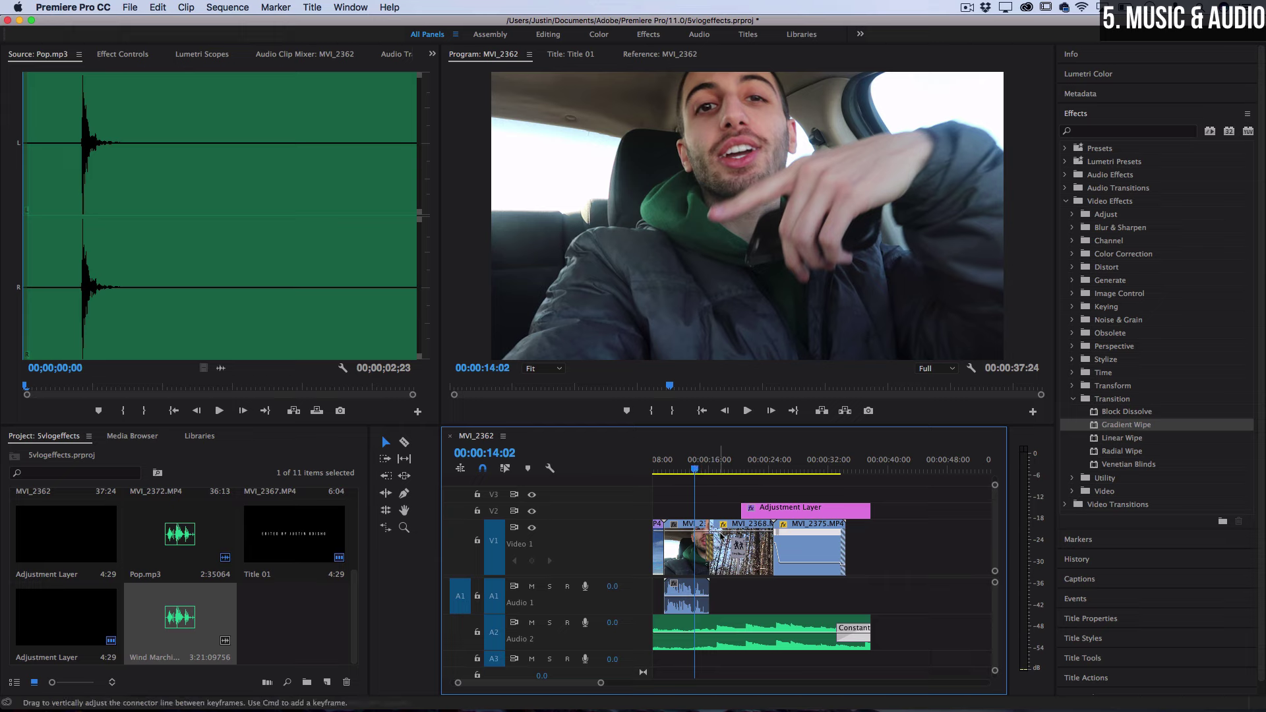
Step: Set the Audio 2 music track volume to -15.0 dB and bring up Effect Controls
left_click(748, 630)
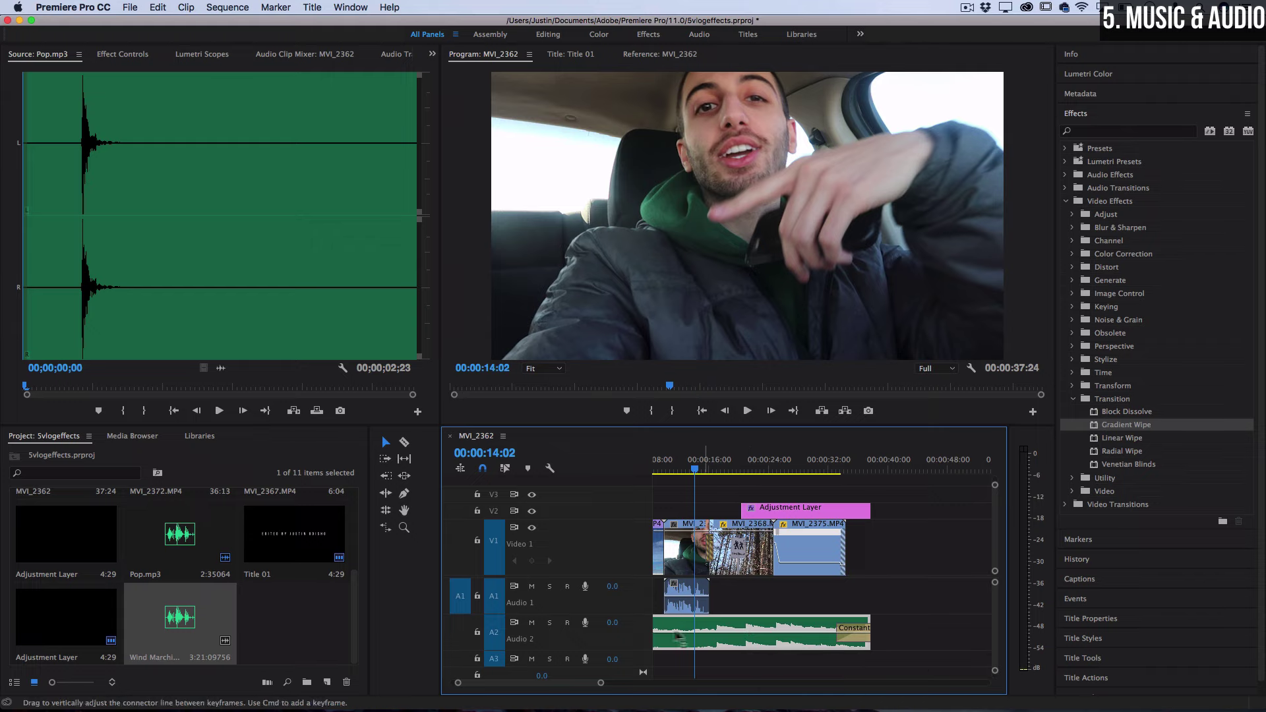
left_click(611, 625)
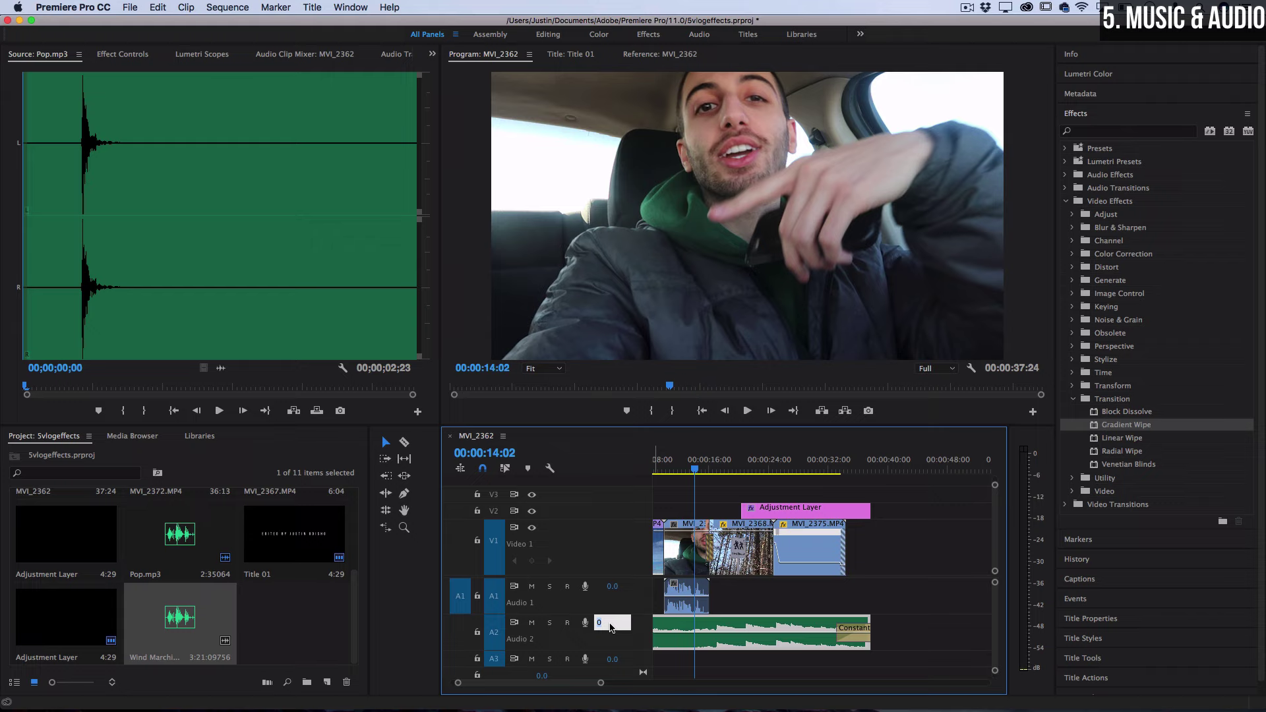
type("-15")
key("Return")
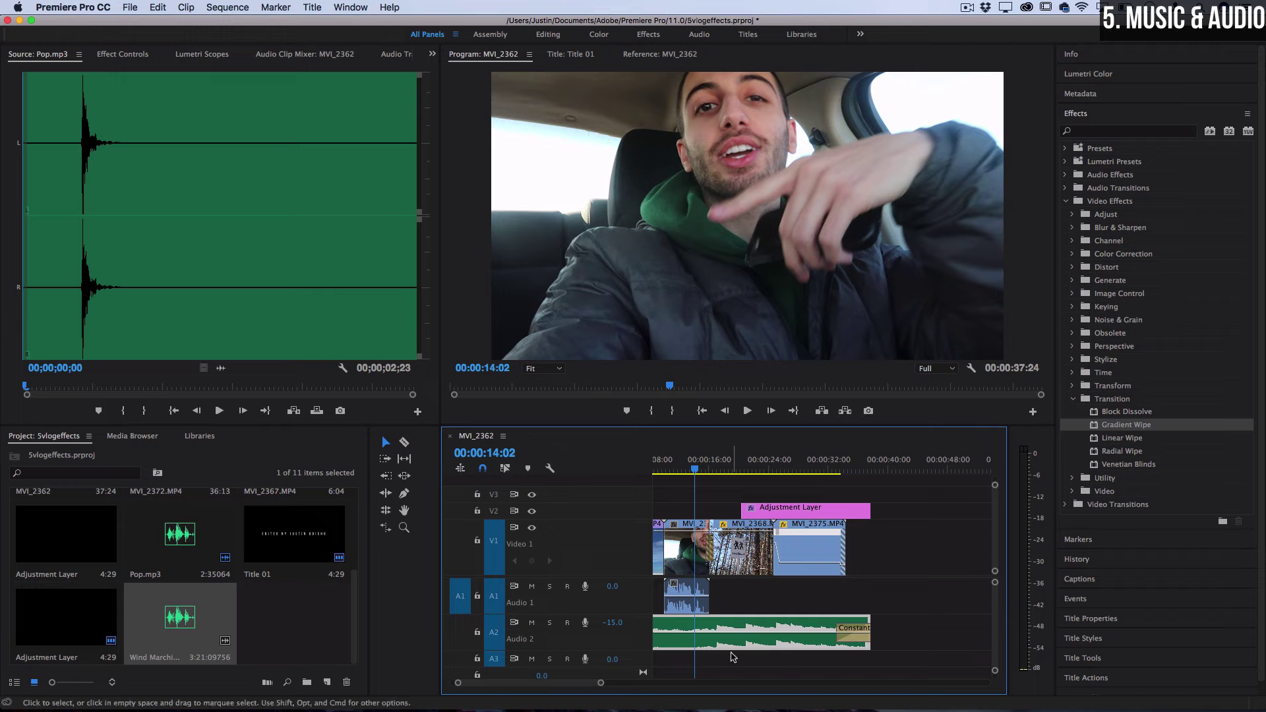
left_click(123, 55)
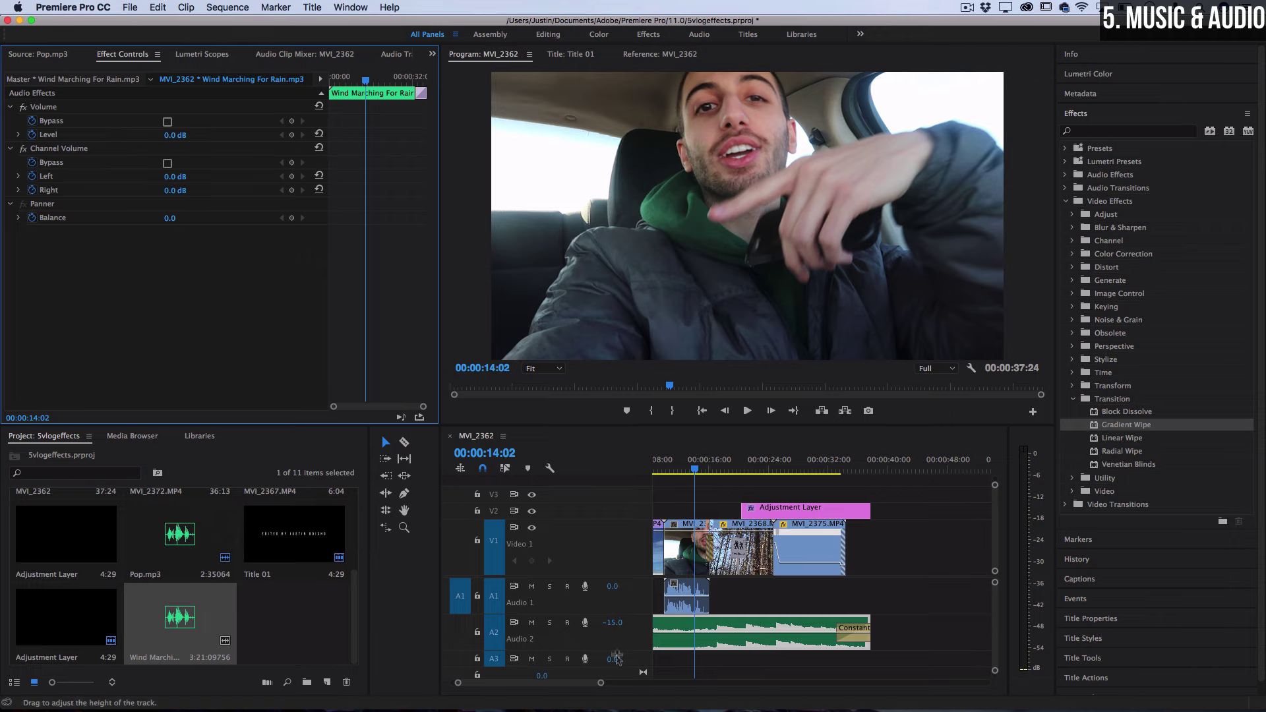
left_click(816, 596)
scroll(816, 595, "up", 2)
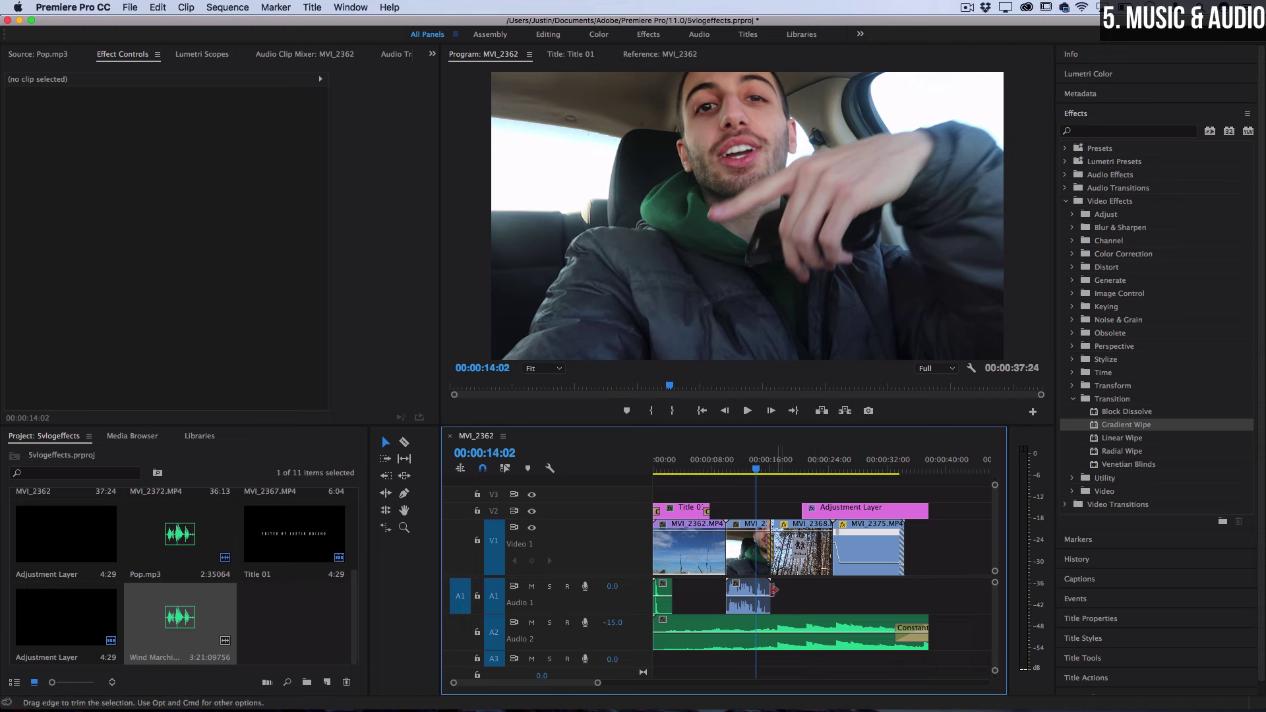
Step: Normalize the MVI_2367 audio clip's maximum peak to -2 dB in Audio Gain
key("=")
key("=")
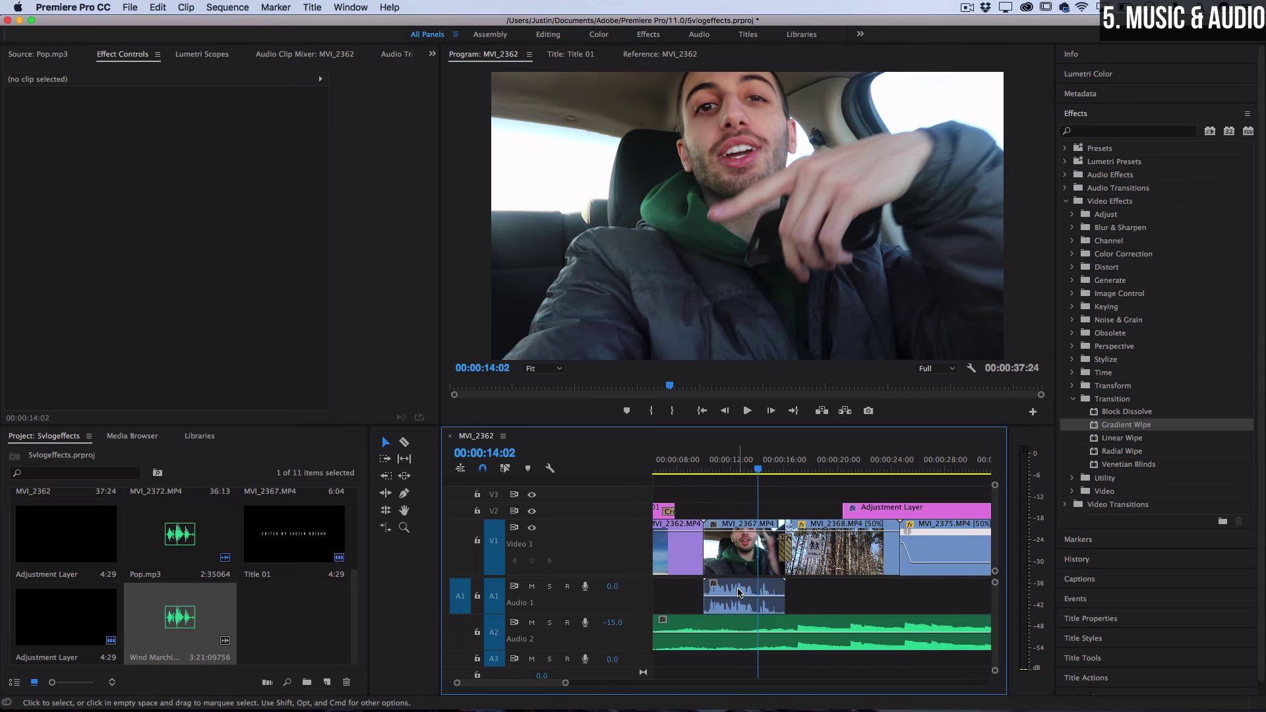
right_click(738, 593)
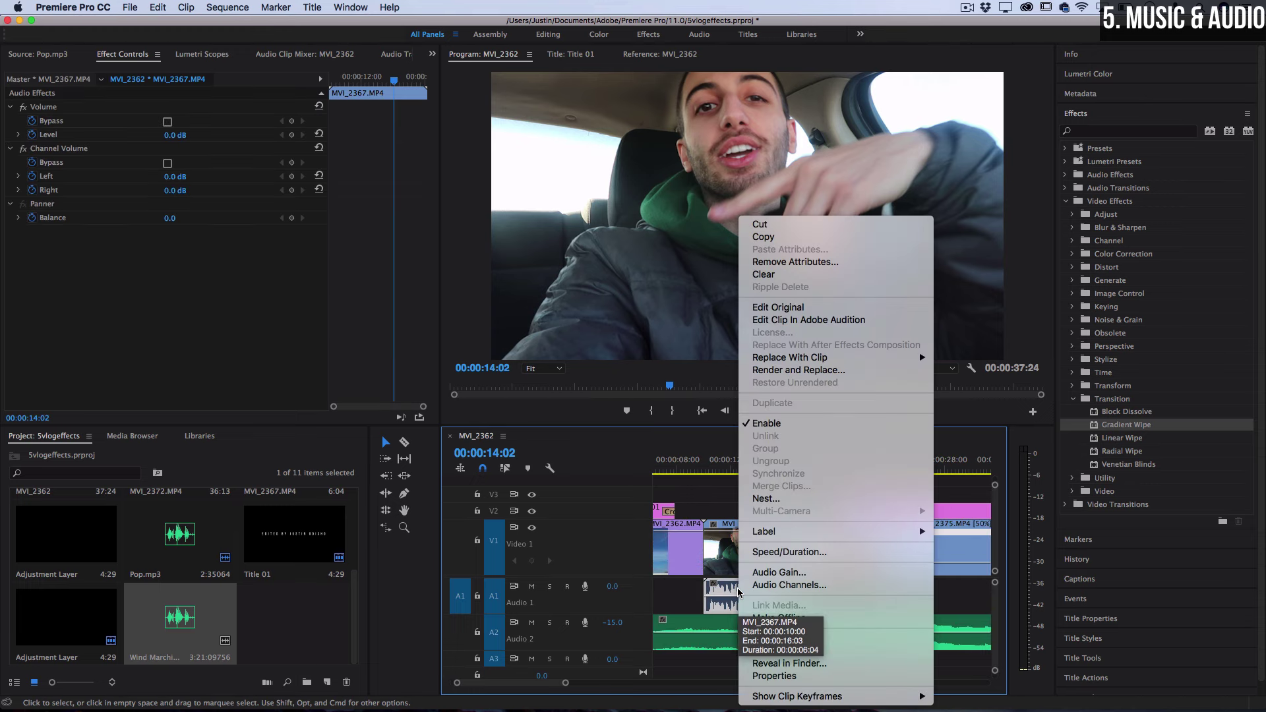
left_click(763, 573)
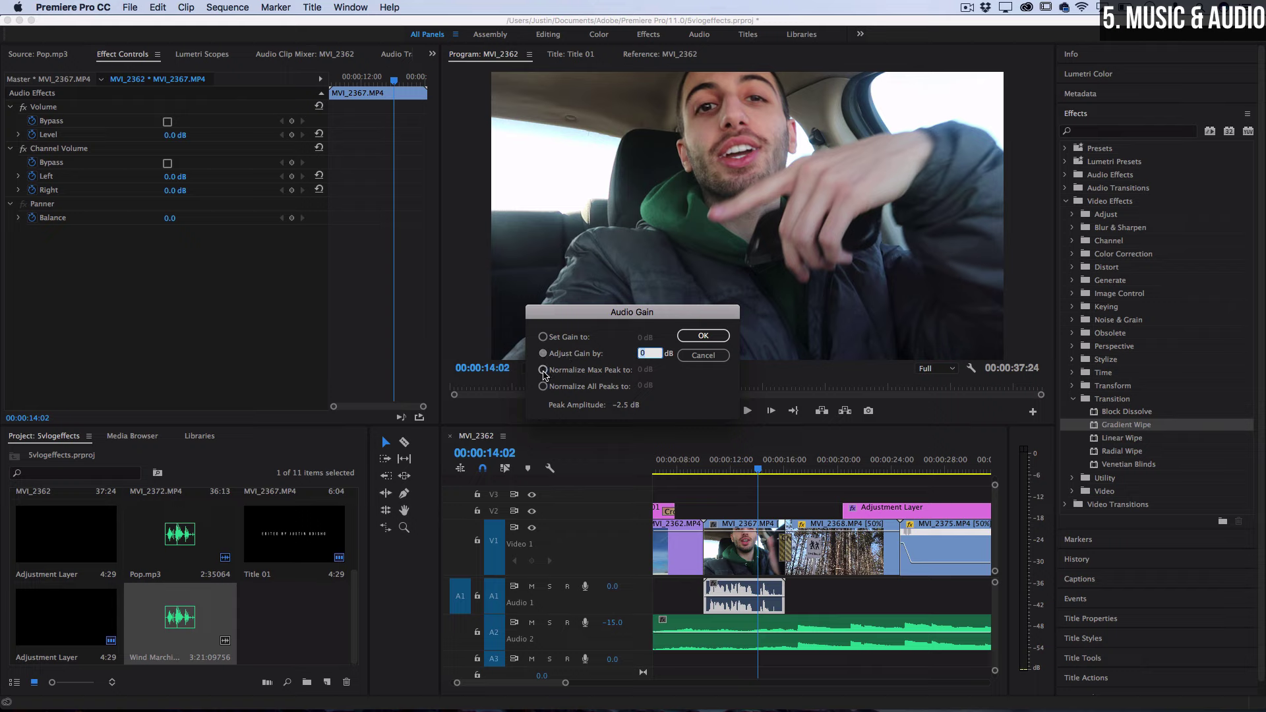
left_click(542, 371)
left_click(641, 370)
type("-2")
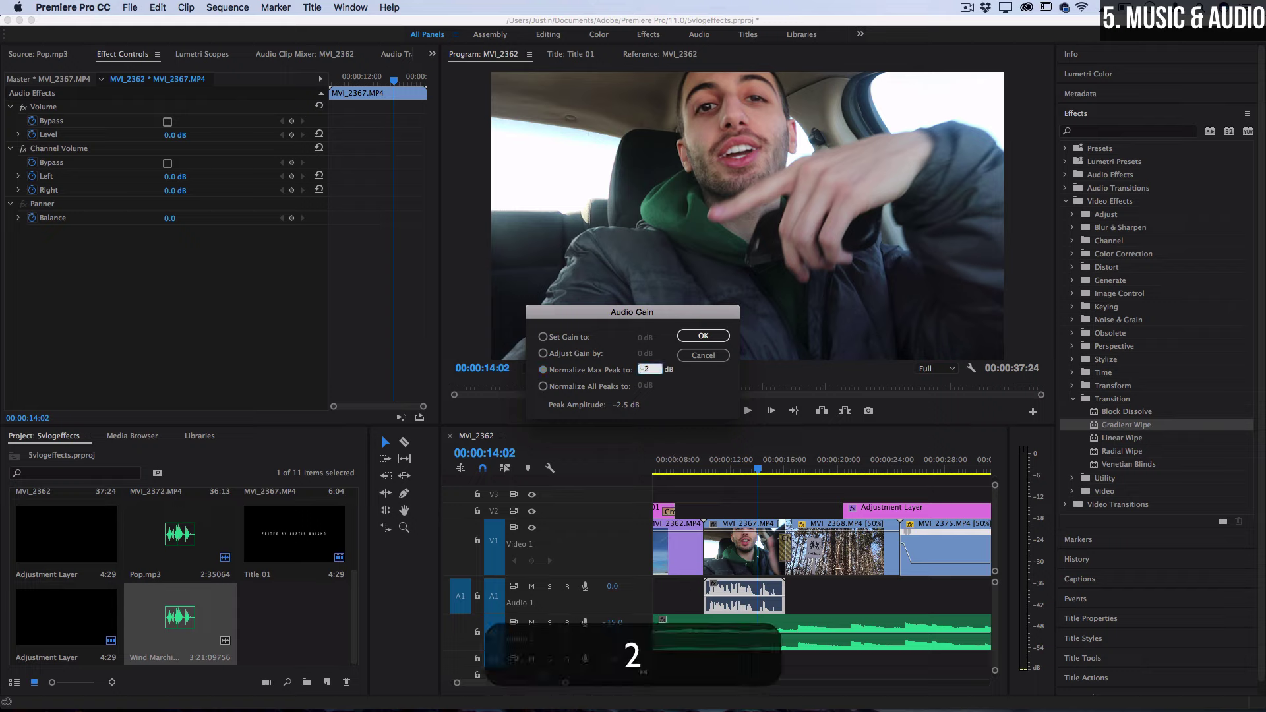
key("Return")
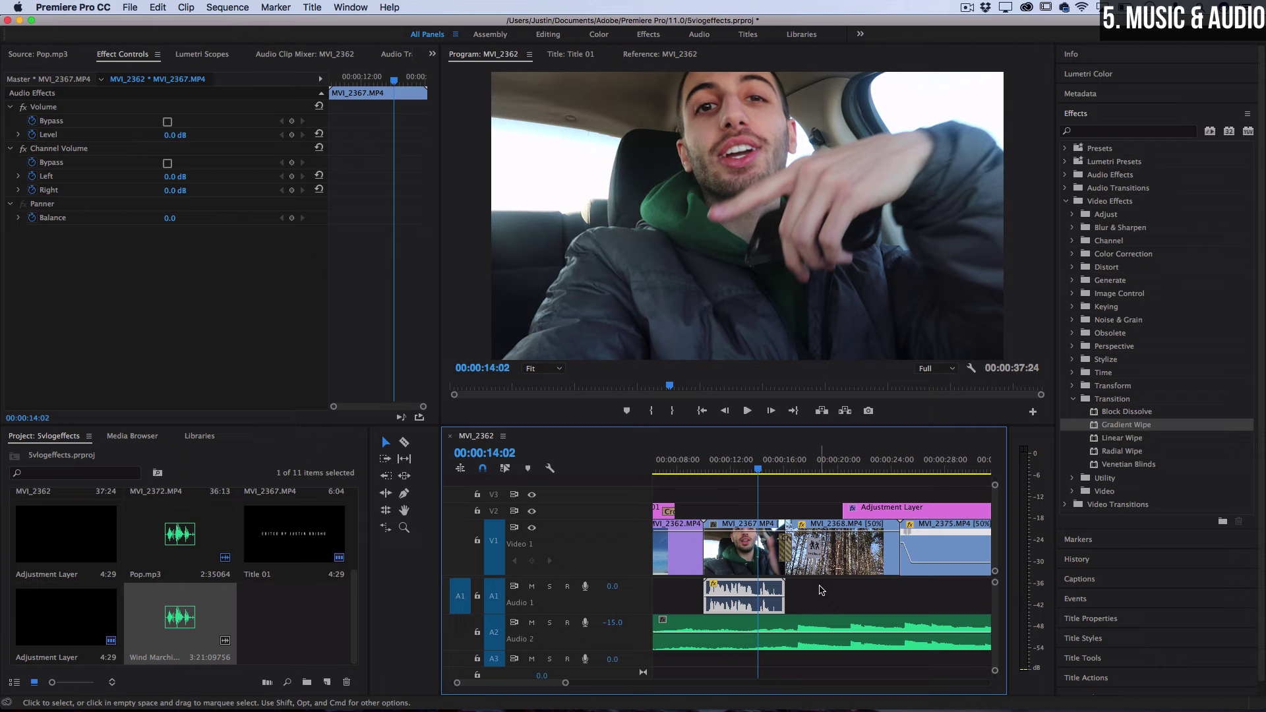
Step: Play back the whole sequence and scrub to about 00:00:29:17 to check the mix
key("minus")
key("minus")
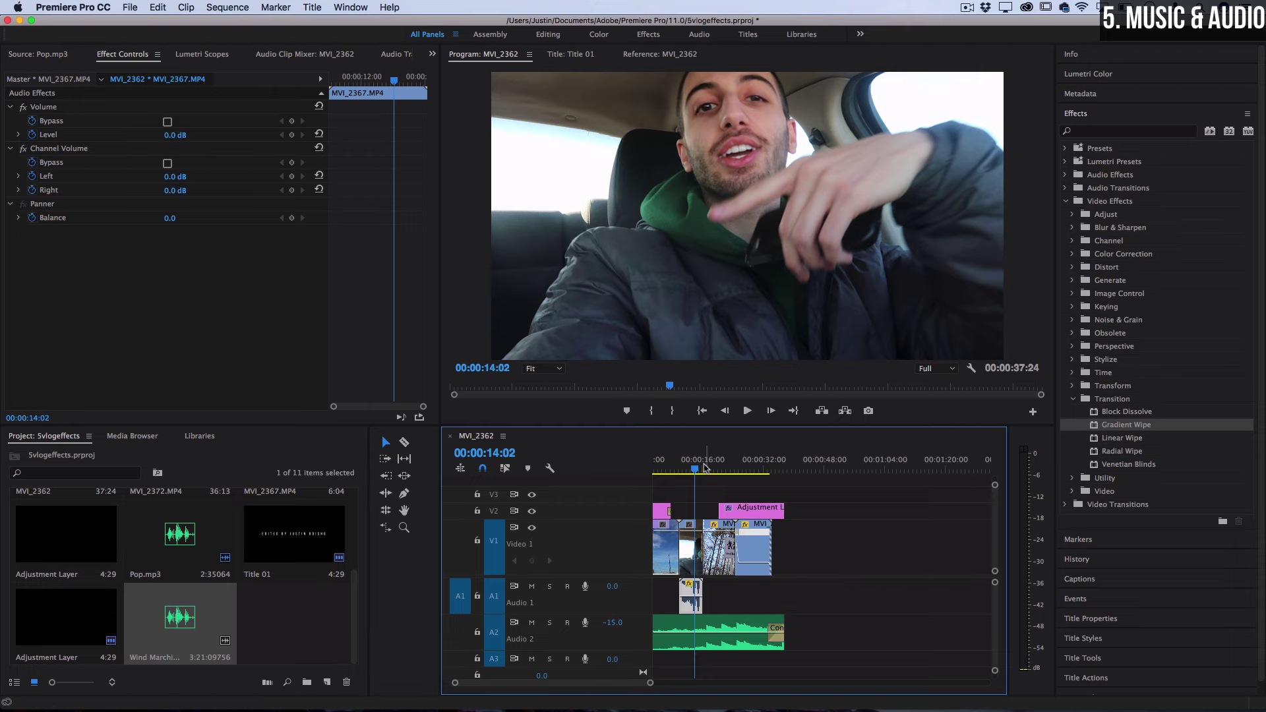
key("space")
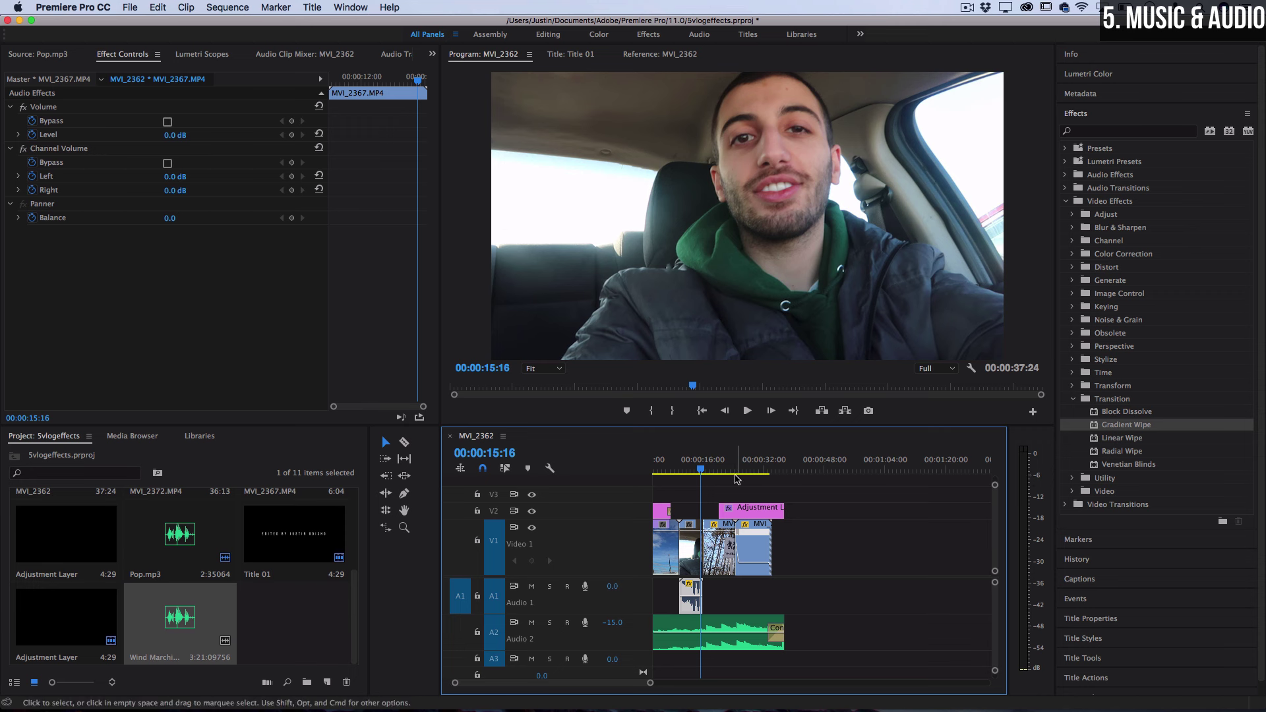
left_click_drag(739, 470, 758, 470)
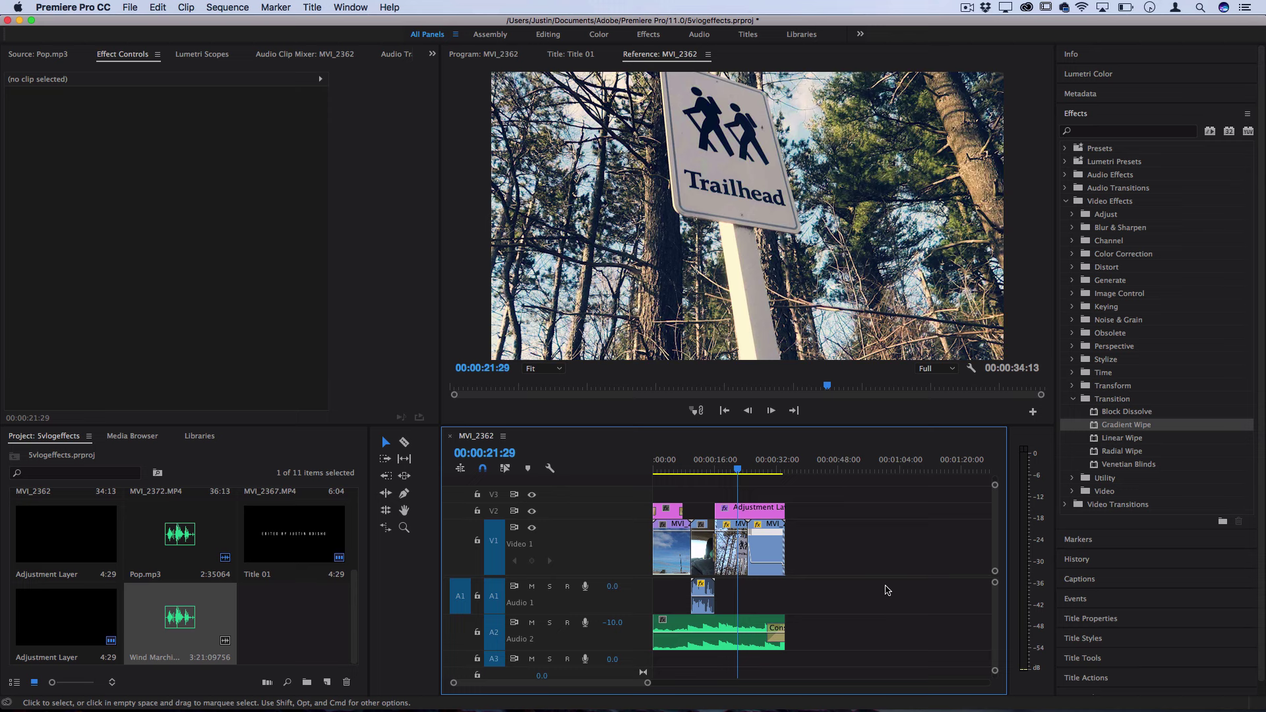
Step: Save the Svlogeffects project with Cmd+S
key("cmd+s")
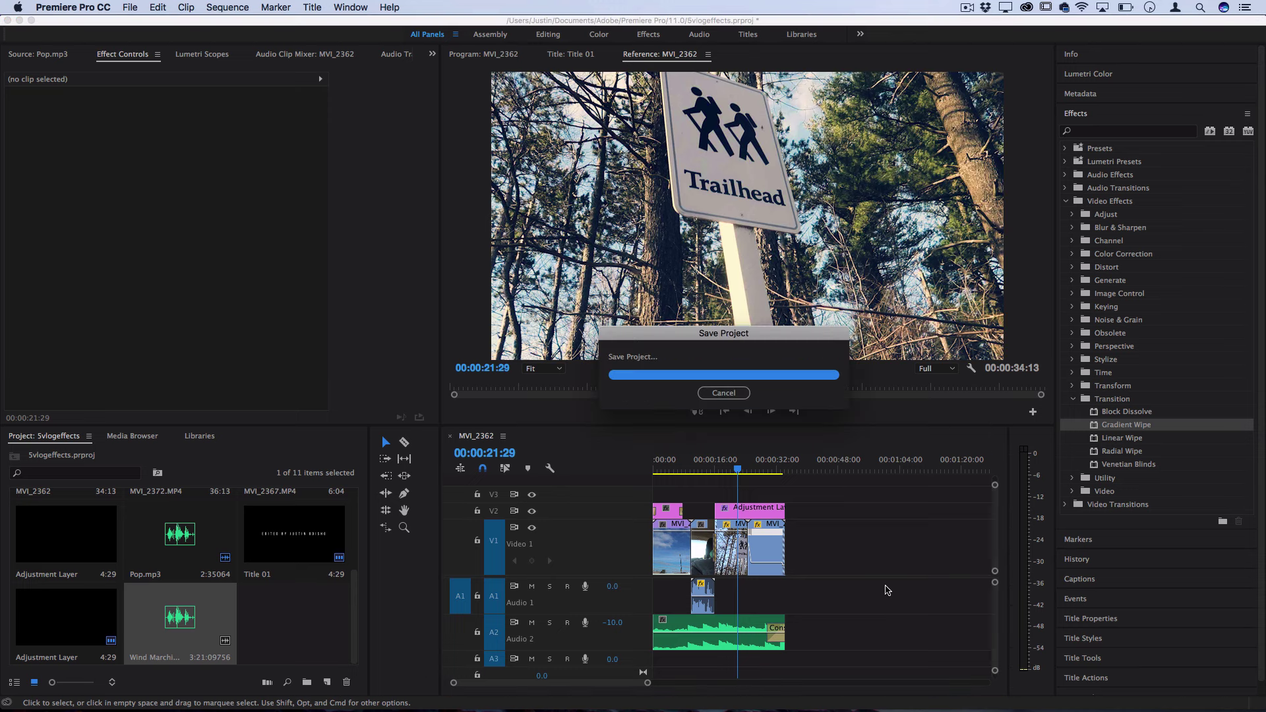